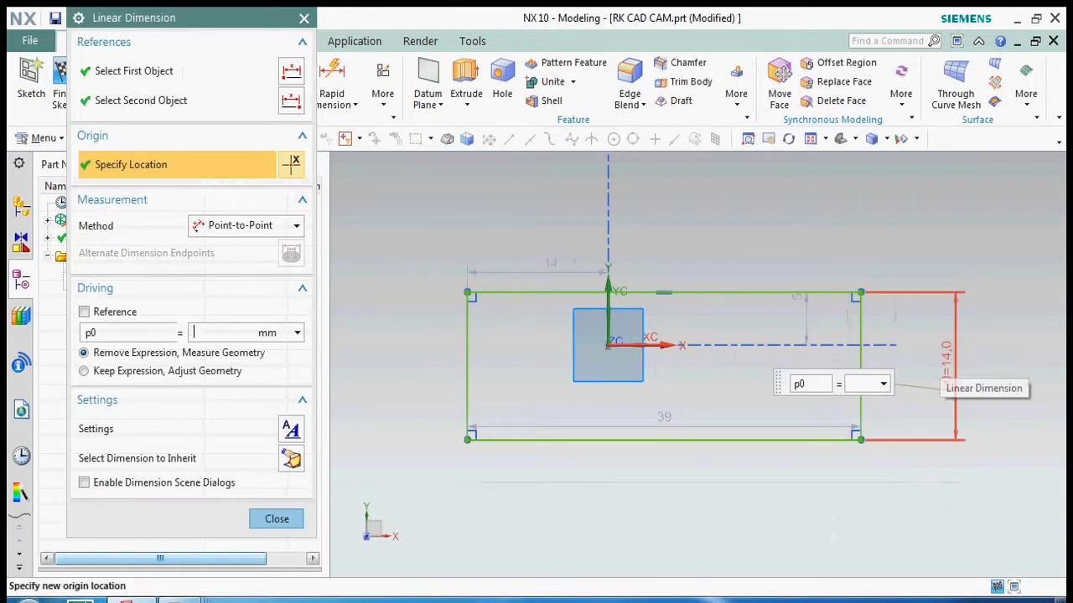
# Dimension the sketched rectangle to 50 mm high and 200 mm wide.
pyautogui.press('Return')
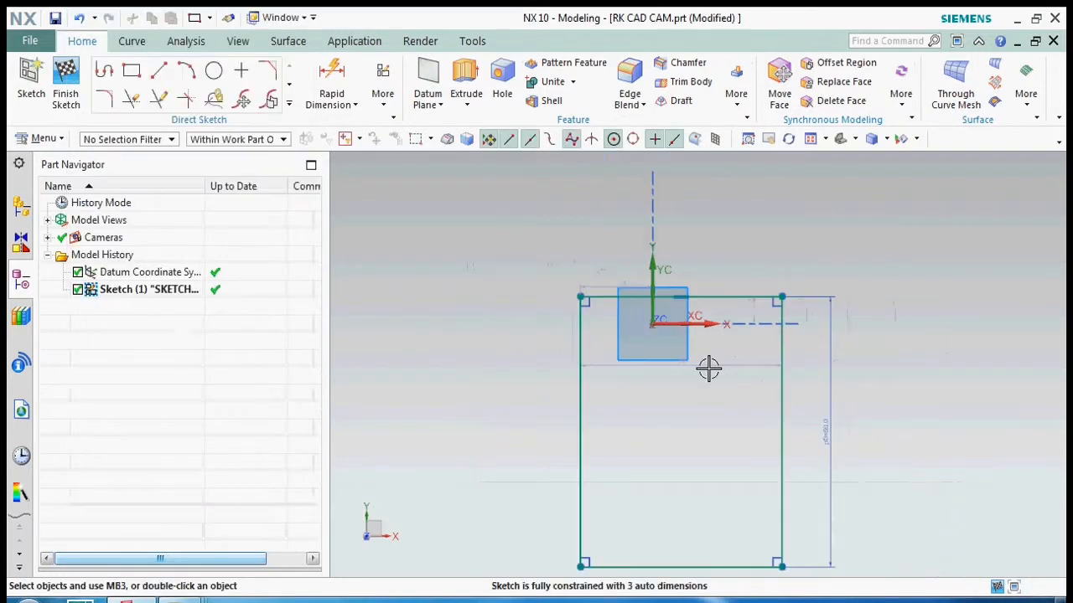
pyautogui.click(515, 510)
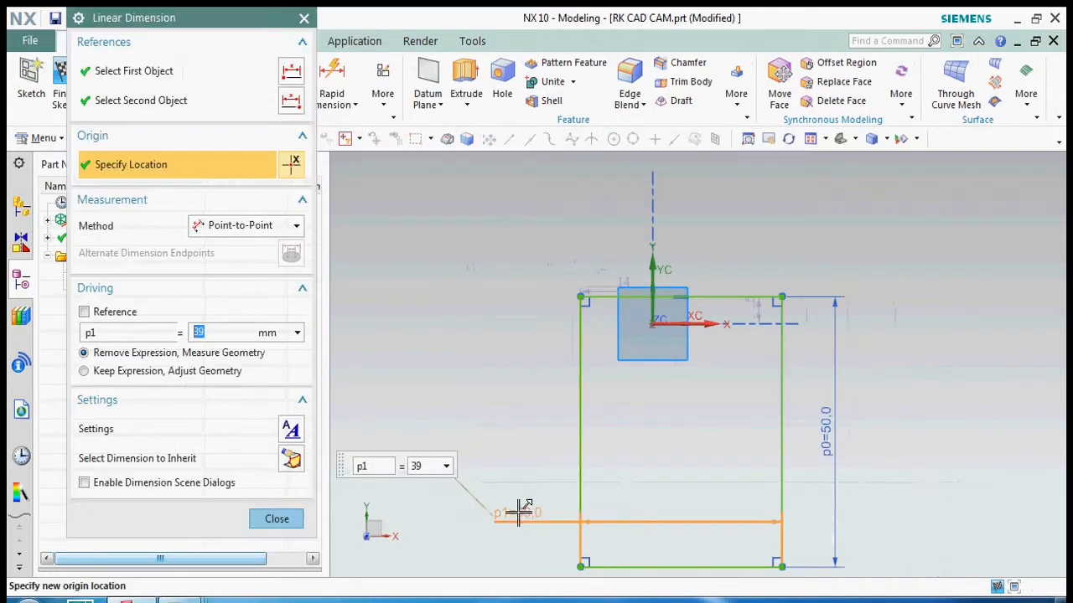
pyautogui.press('Return')
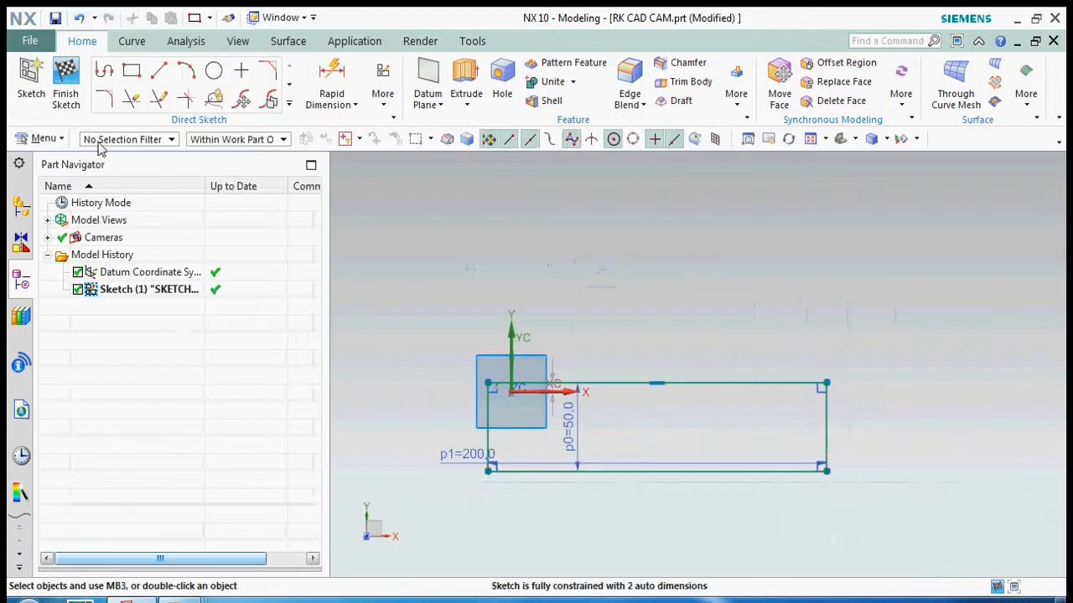
# Finish the rectangle sketch and hide the datum coordinate system.
pyautogui.click(66, 84)
pyautogui.click(523, 328)
pyautogui.hotkey('ctrl', 'b')
pyautogui.scroll(-1, 518, 312)
pyautogui.scroll(3, 494, 349)
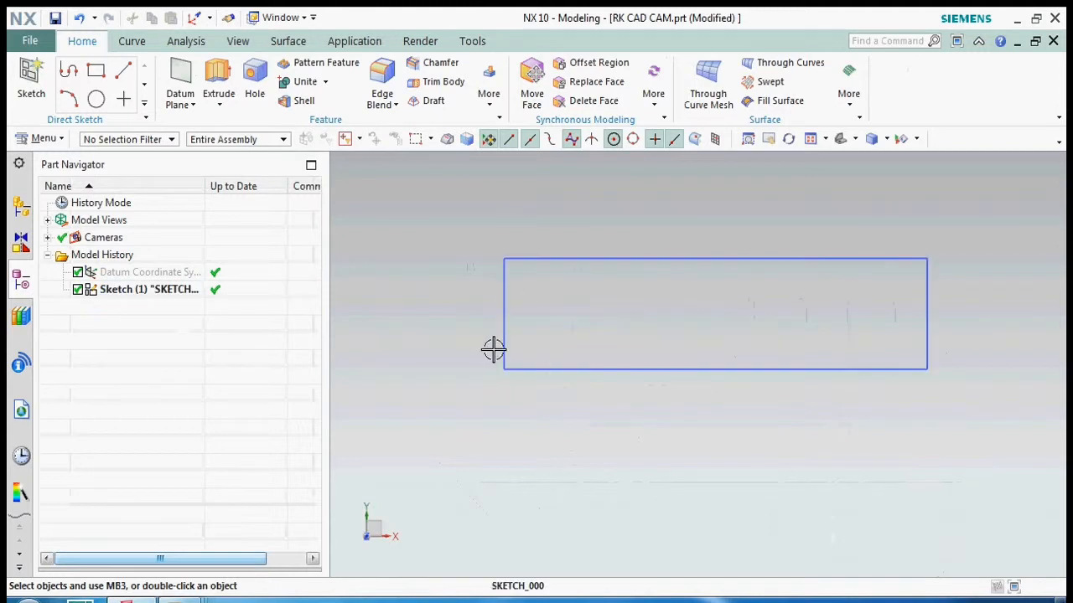
# Select the rectangle as the Extrude section with an end distance of -25 mm and try to create the body along -XC.
pyautogui.click(218, 84)
pyautogui.click(598, 272)
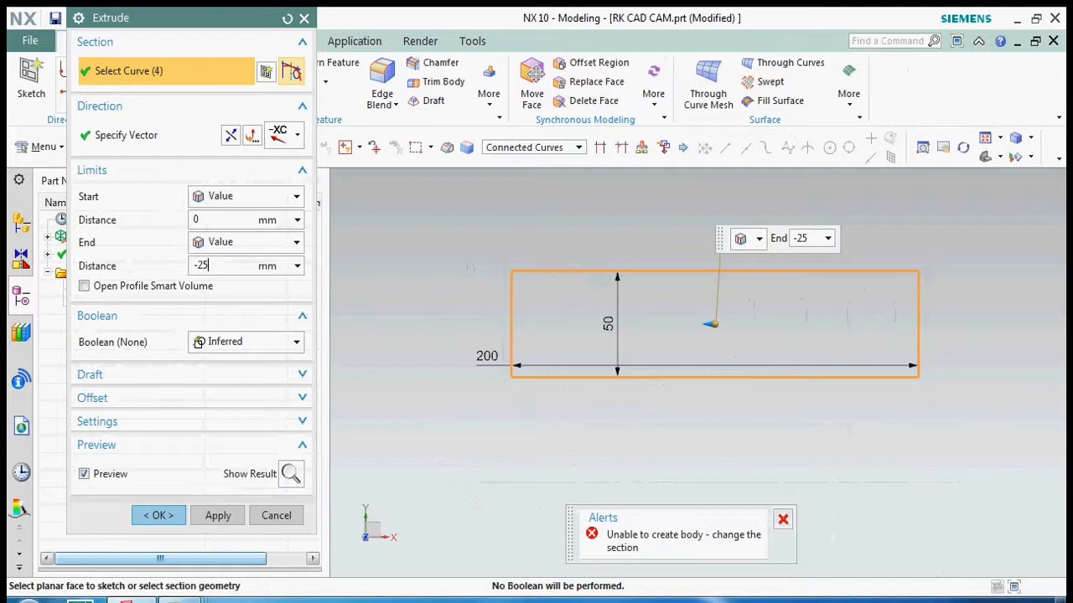
pyautogui.click(158, 515)
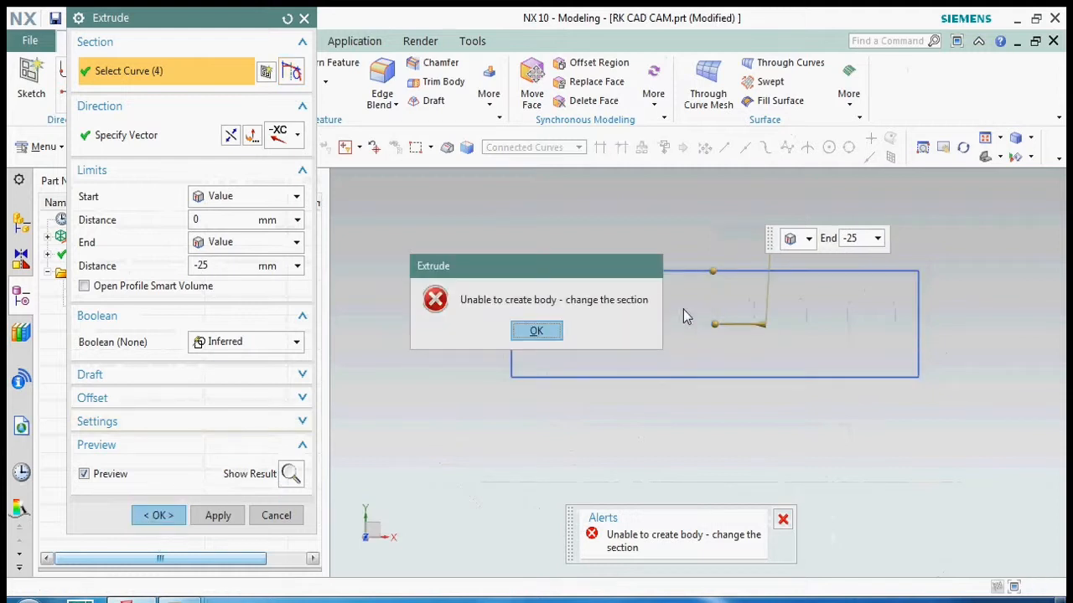
pyautogui.click(536, 331)
# Set the extrude vector to -ZC, reverse its direction and create the block from the rectangle.
pyautogui.click(297, 135)
pyautogui.click(283, 164)
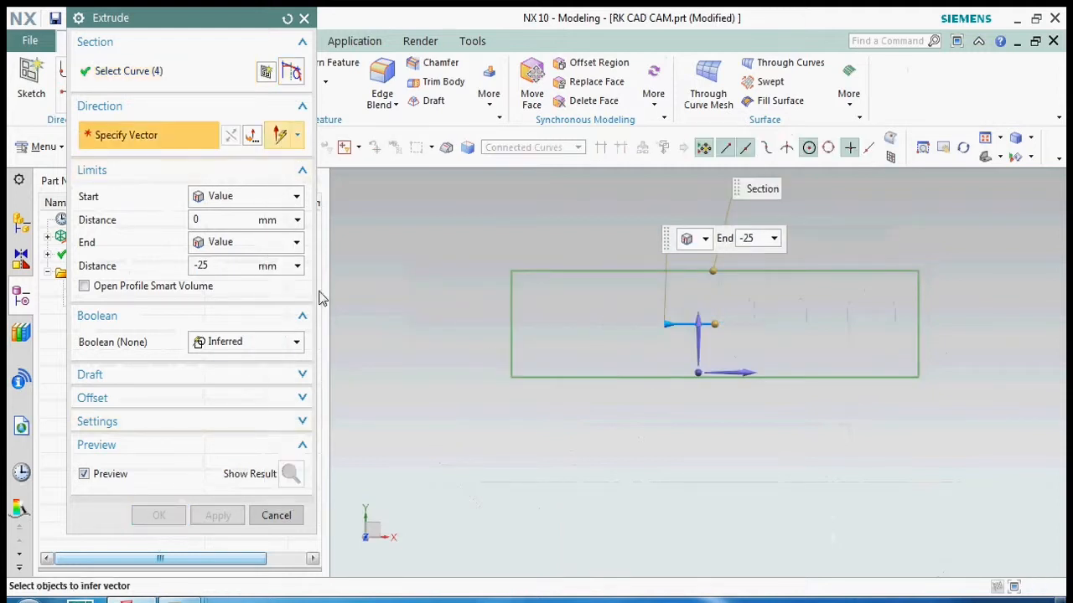
pyautogui.click(297, 136)
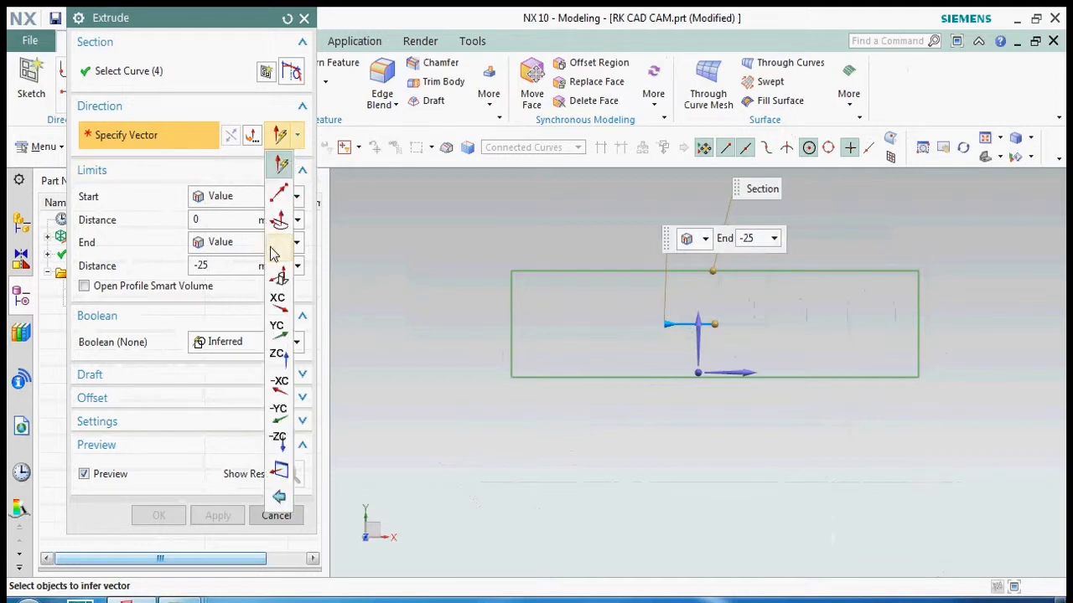
pyautogui.click(278, 438)
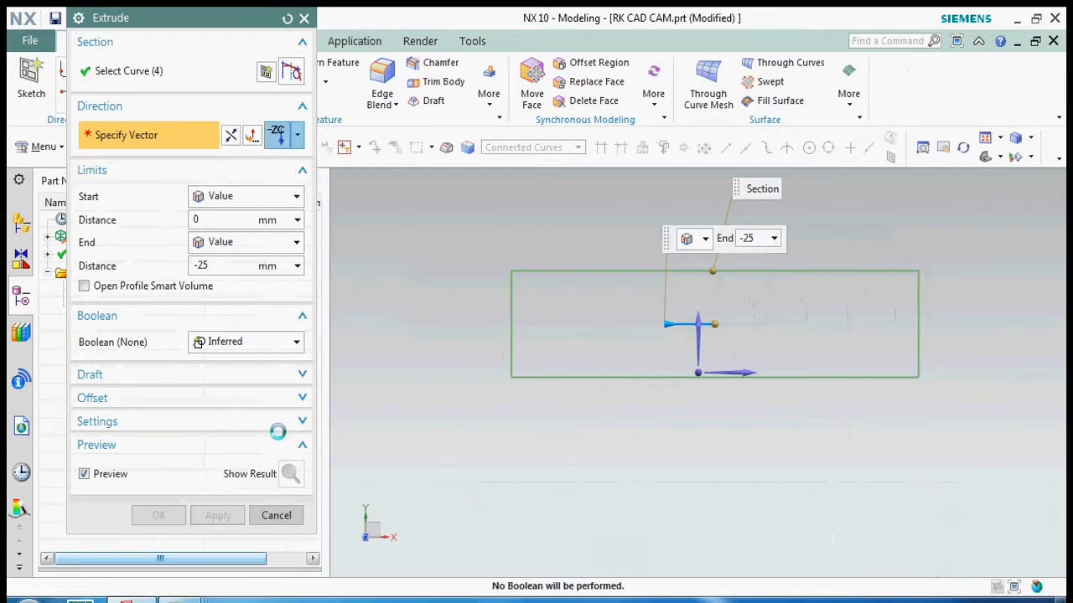
pyautogui.moveTo(478, 357); pyautogui.dragTo(503, 311, button='middle')
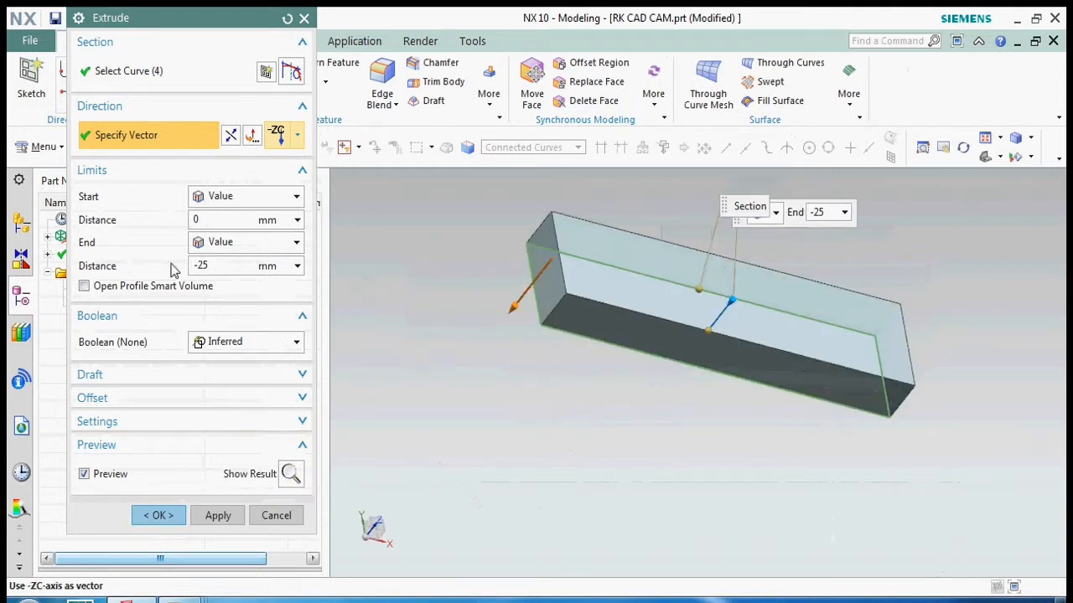
pyautogui.click(232, 136)
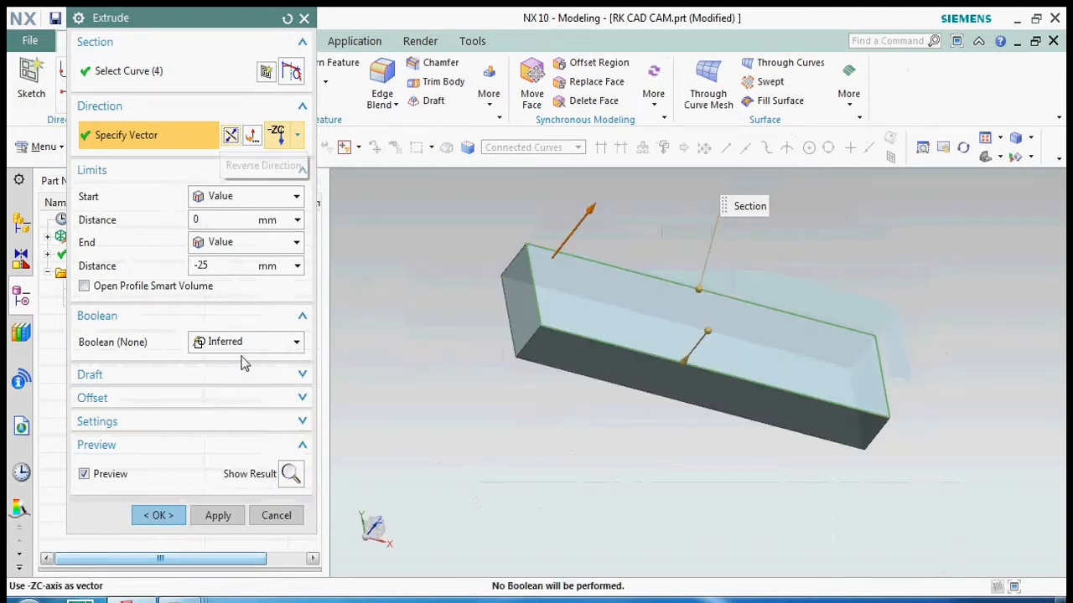
pyautogui.click(156, 516)
# Hide the rectangle sketch so that only the extruded block remains, and orient the block towards its large face.
pyautogui.scroll(2, 731, 298)
pyautogui.moveTo(729, 294)
pyautogui.mouseDown(button='middle')
pyautogui.moveTo(696, 263)
pyautogui.moveTo(665, 354)
pyautogui.moveTo(460, 256)
pyautogui.mouseUp(button='middle')
pyautogui.click(712, 300)
pyautogui.scroll(-1, 735, 340)
pyautogui.hotkey('ctrl', 'b')
pyautogui.press('F8')
pyautogui.click(606, 182)
pyautogui.scroll(-2, 647, 295)
pyautogui.scroll(3, 647, 297)
pyautogui.moveTo(647, 298); pyautogui.dragTo(662, 273, button='middle')
pyautogui.scroll(-2, 662, 273)
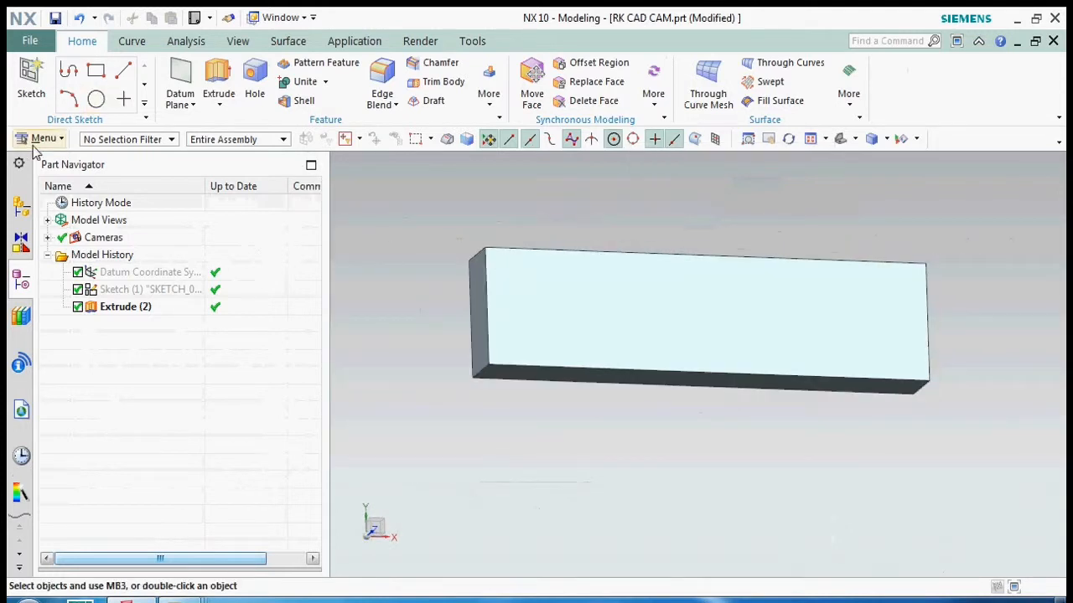
# Start a Text curve of type On Face with the string RK CAD CAM.
pyautogui.click(37, 139)
pyautogui.moveTo(49, 218)
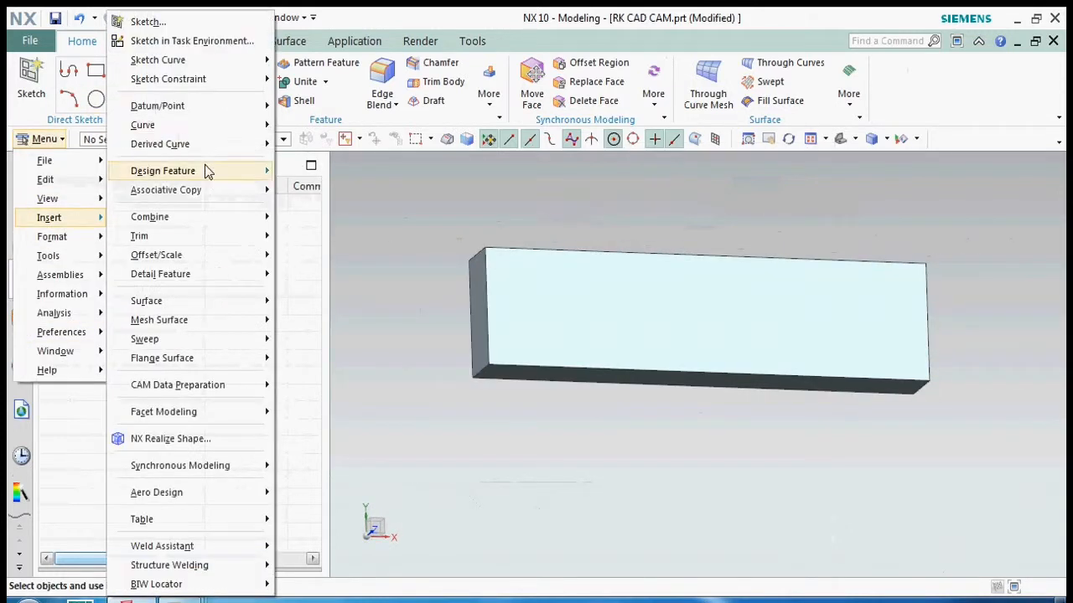
pyautogui.moveTo(147, 124)
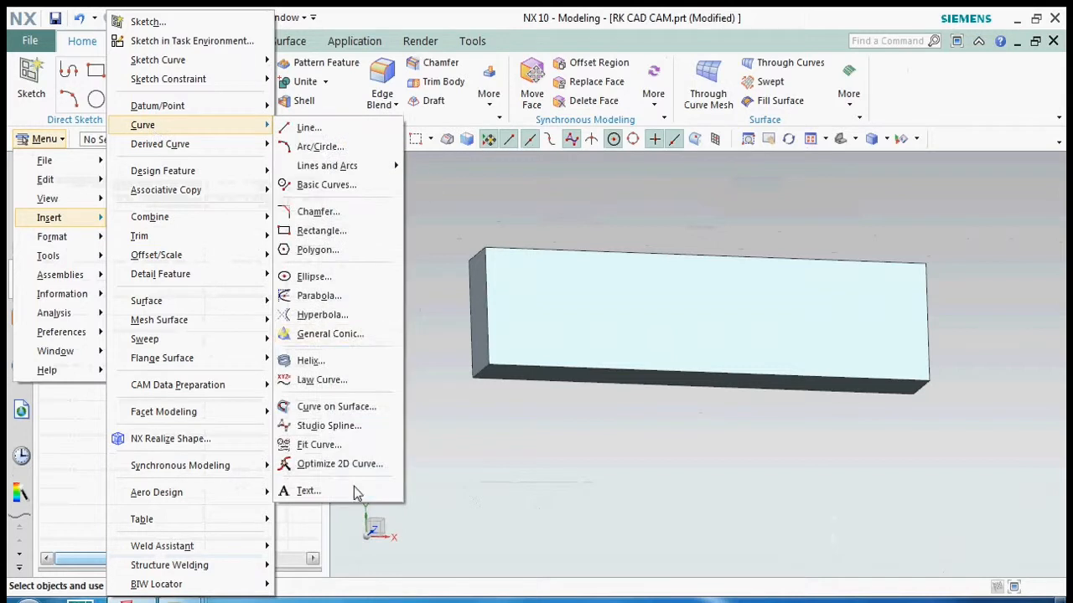
pyautogui.click(353, 488)
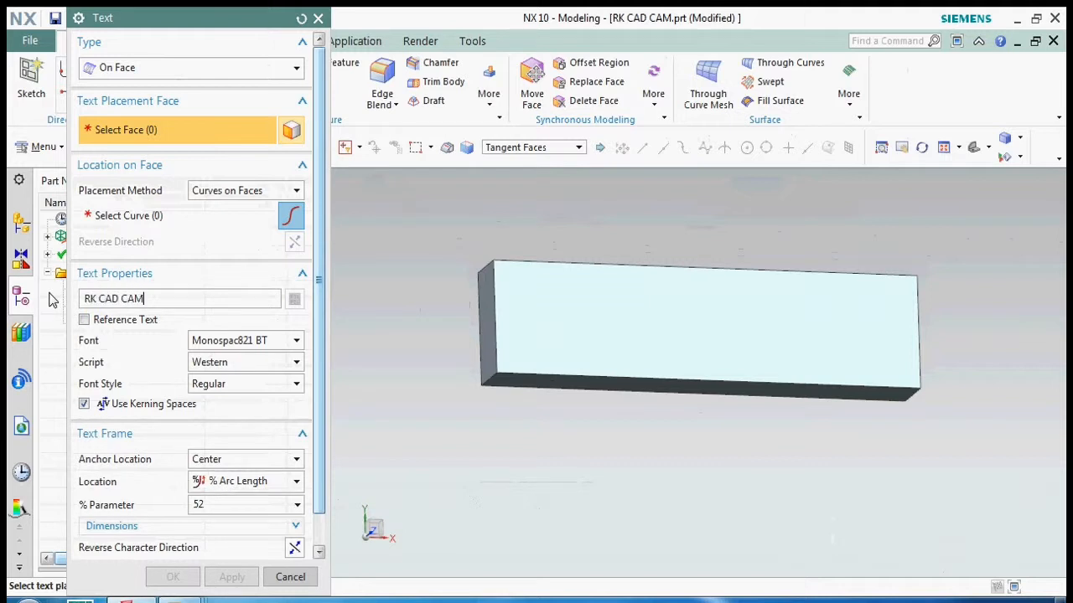
# Place the text on the block's large front face along its lower edge, reversing the placement direction.
pyautogui.click(549, 342)
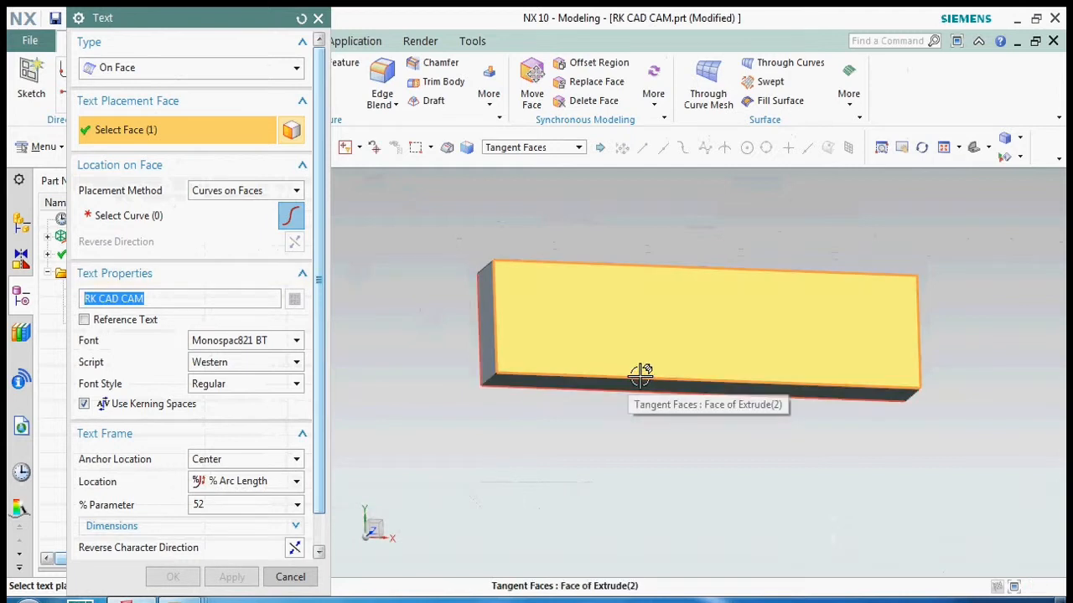
pyautogui.middleClick(604, 374)
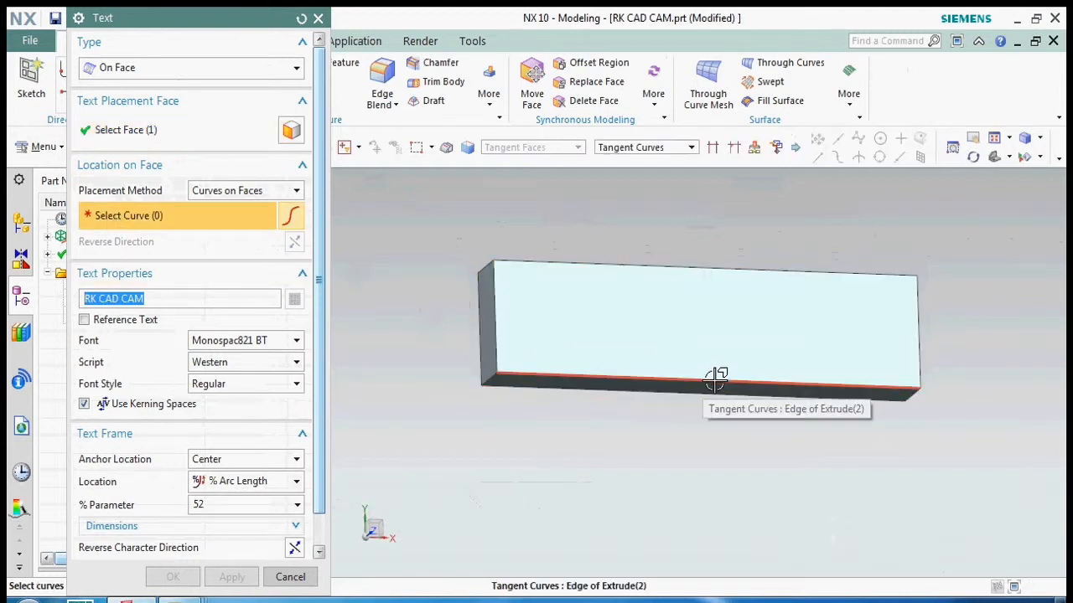
pyautogui.click(717, 378)
pyautogui.click(294, 241)
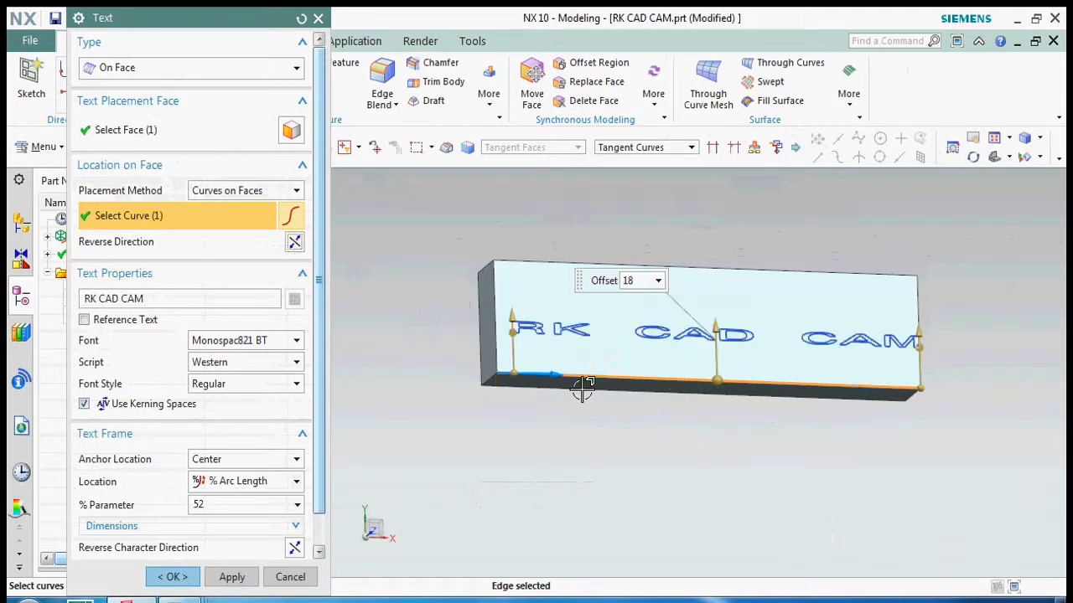
# Adjust the text's offset from the block's lower edge to 23 mm.
pyautogui.moveTo(713, 327); pyautogui.dragTo(709, 306)
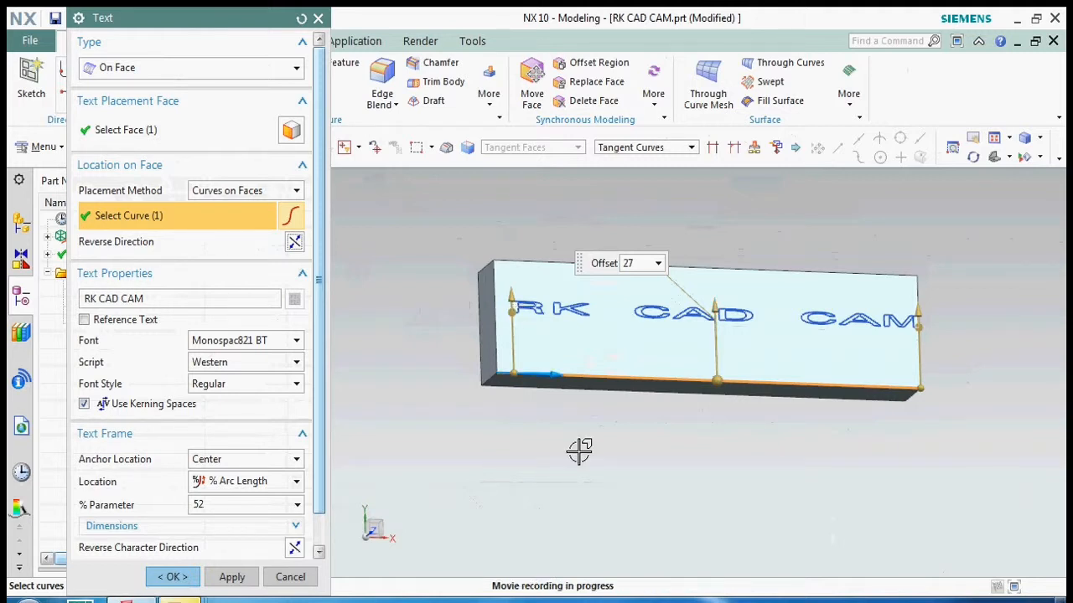
pyautogui.scroll(3, 507, 306)
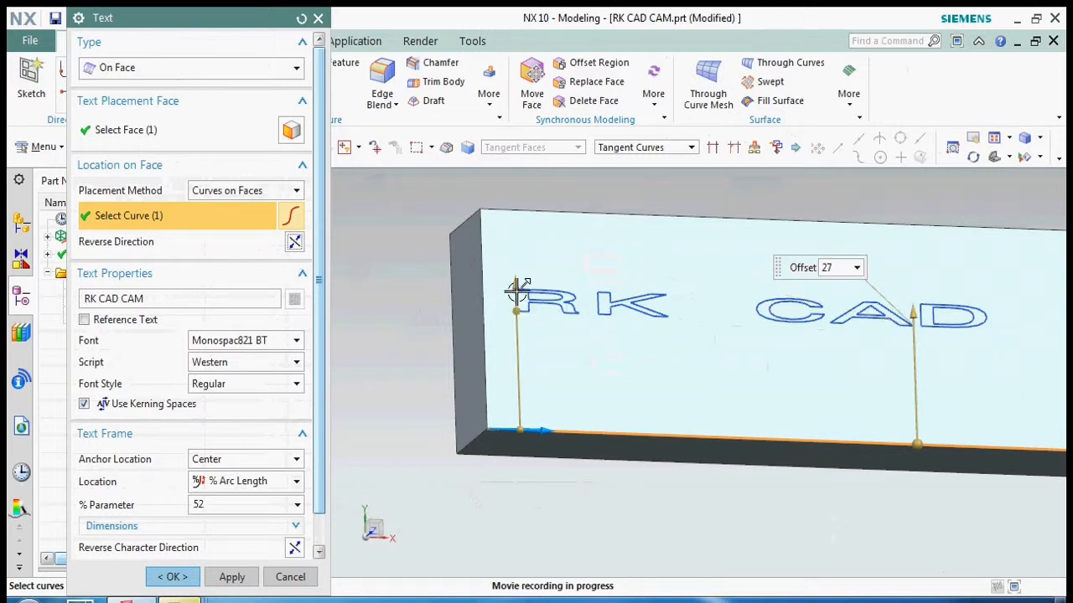
pyautogui.scroll(-3, 518, 289)
pyautogui.scroll(3, 757, 335)
pyautogui.moveTo(750, 339)
pyautogui.mouseDown()
pyautogui.moveTo(747, 318)
pyautogui.moveTo(746, 358)
pyautogui.mouseUp()
pyautogui.scroll(-3, 746, 358)
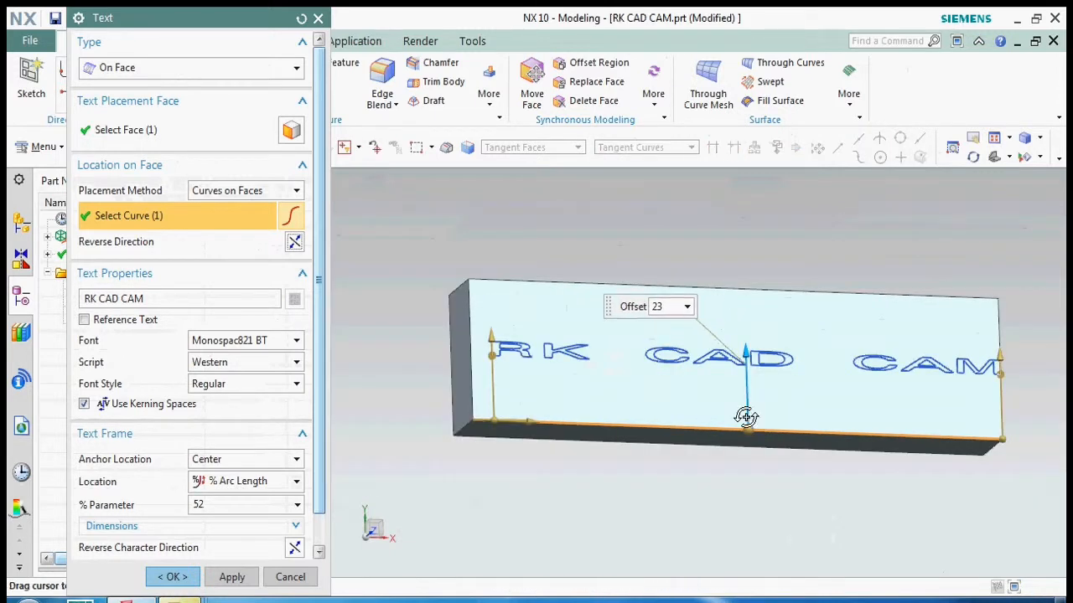
# Shorten the text frame to a length of 112 mm along the lower edge.
pyautogui.moveTo(977, 371); pyautogui.dragTo(939, 369, button='middle')
pyautogui.scroll(5, 699, 377)
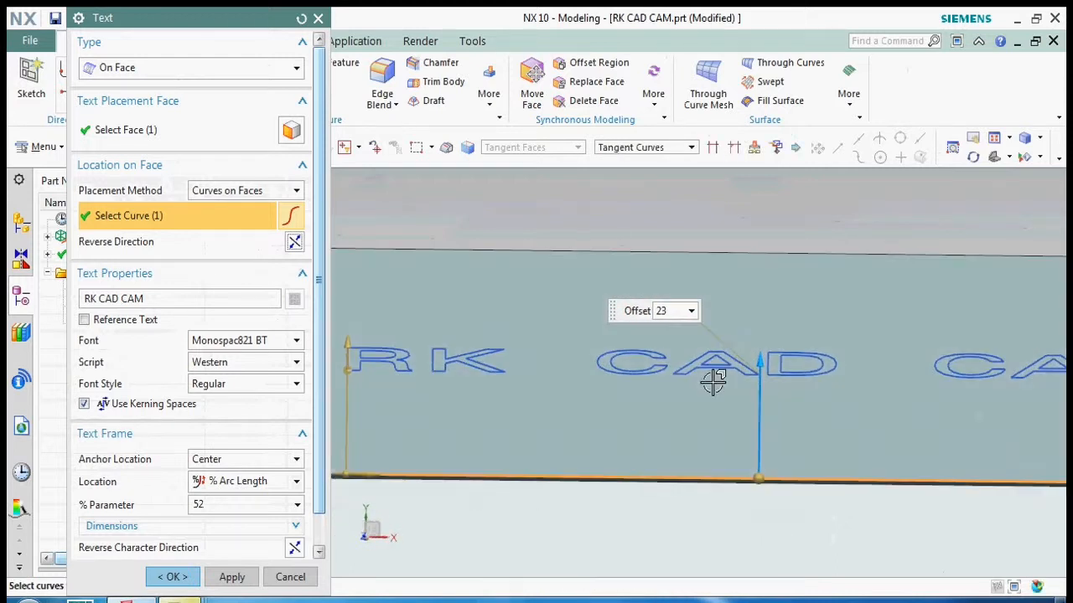
pyautogui.scroll(-4, 662, 381)
pyautogui.scroll(4, 528, 373)
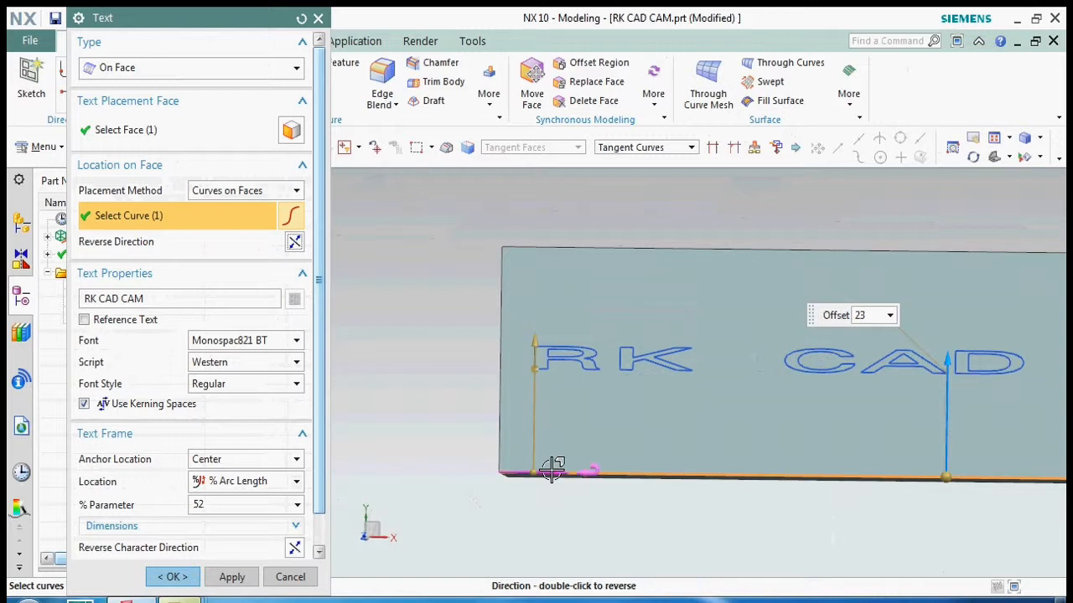
pyautogui.moveTo(533, 472); pyautogui.dragTo(705, 473)
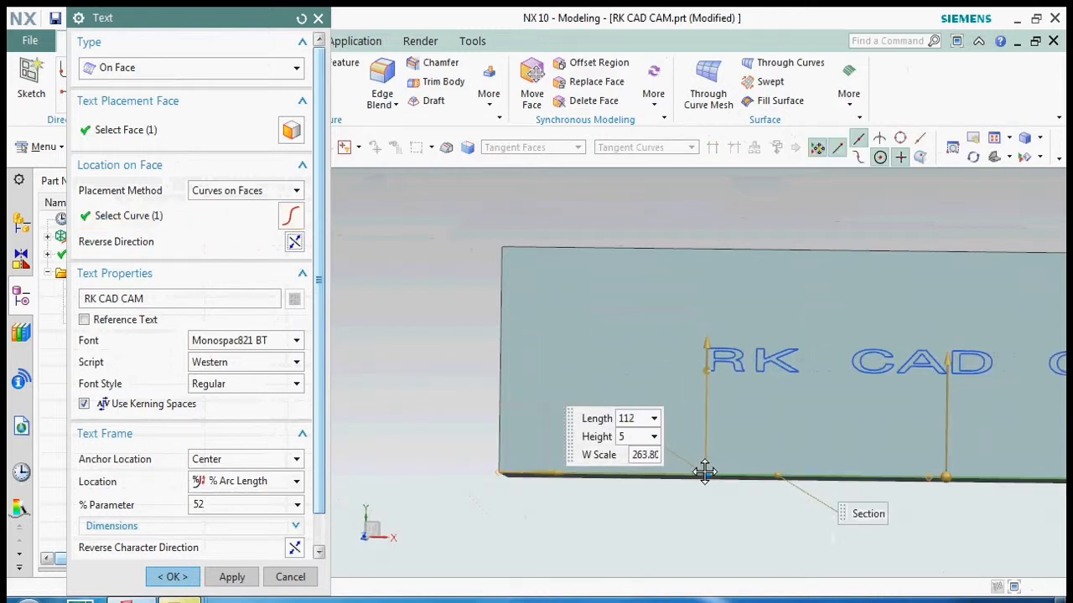
pyautogui.scroll(-2, 618, 415)
pyautogui.scroll(2, 846, 381)
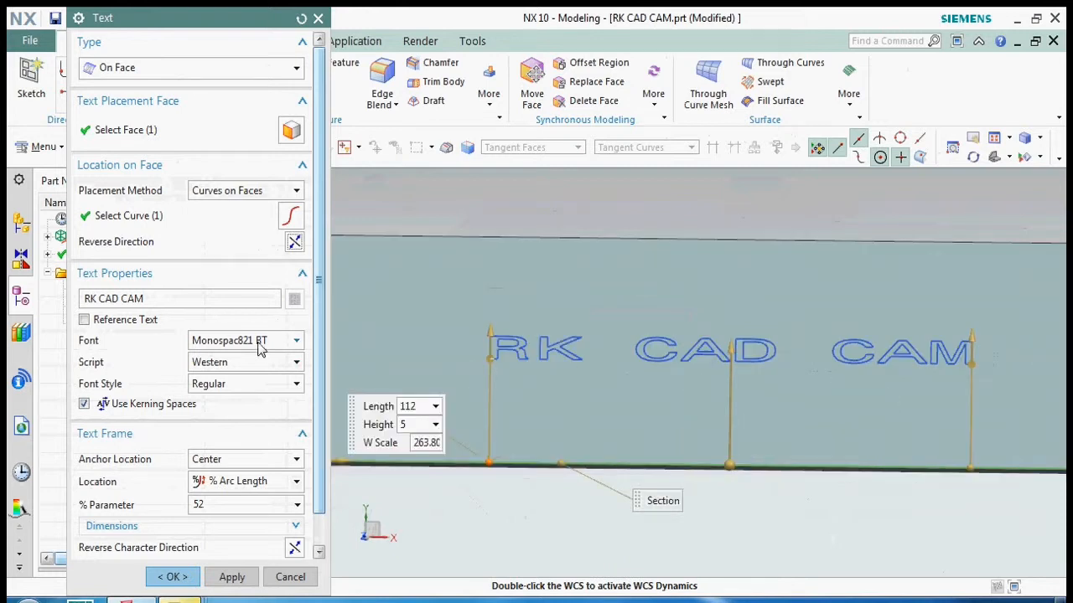
# Change the font of the RK CAD CAM text to Arial Black.
pyautogui.click(260, 347)
pyautogui.moveTo(351, 524); pyautogui.dragTo(348, 372)
pyautogui.scroll(-7, 261, 517)
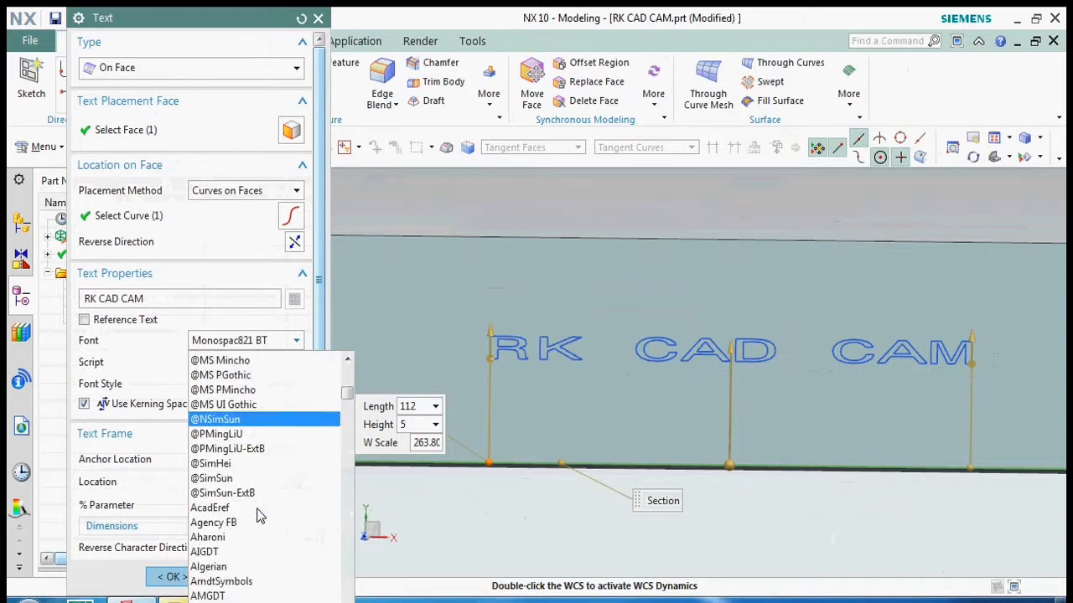
pyautogui.scroll(-3, 260, 516)
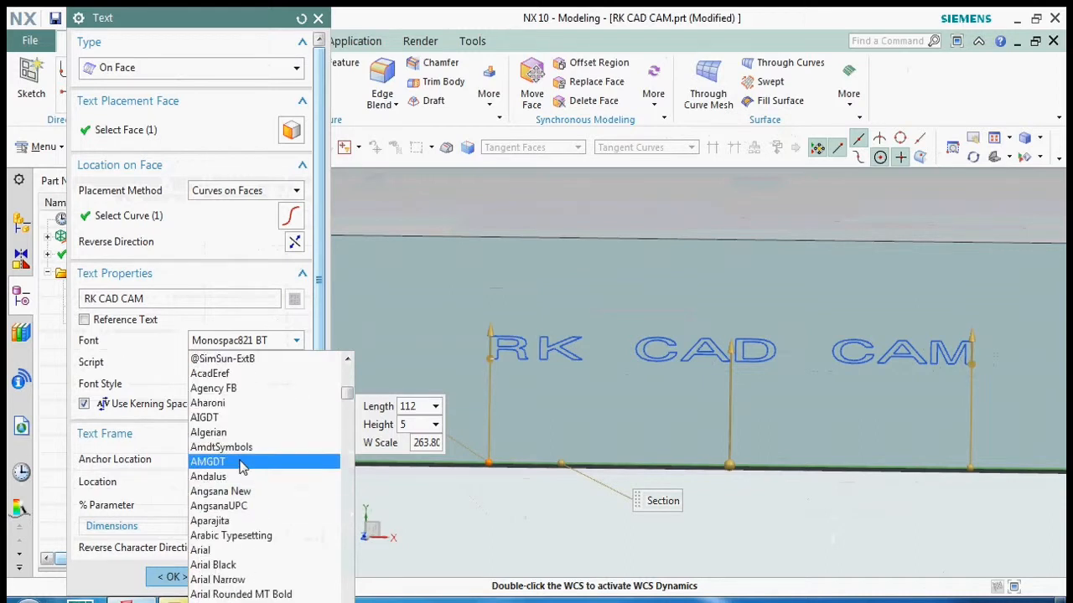
pyautogui.scroll(-1, 242, 545)
pyautogui.click(237, 524)
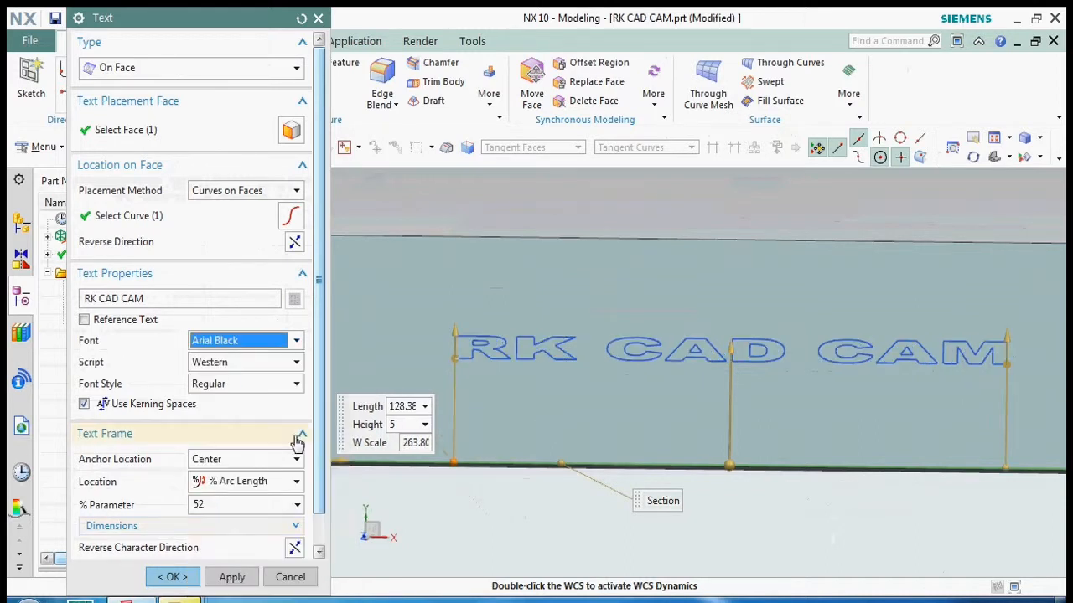
# Resize the text frame to a length of 120 mm.
pyautogui.click(219, 503)
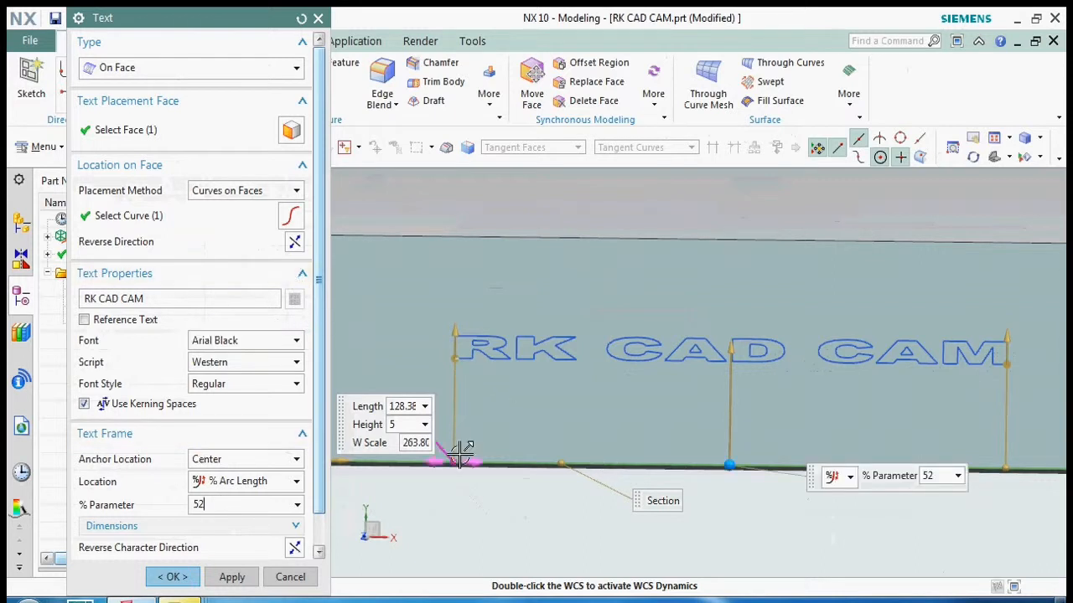
pyautogui.moveTo(456, 461); pyautogui.dragTo(474, 466)
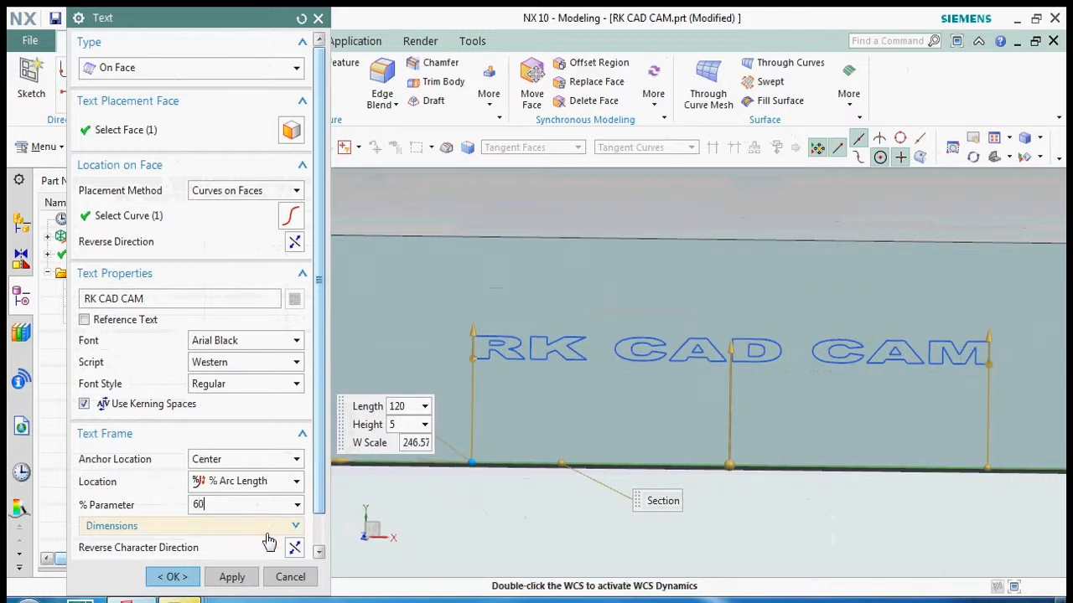
# Try a % Parameter of 60 for the text's position and toggle its character direction back and forth.
pyautogui.click(295, 551)
pyautogui.click(295, 551)
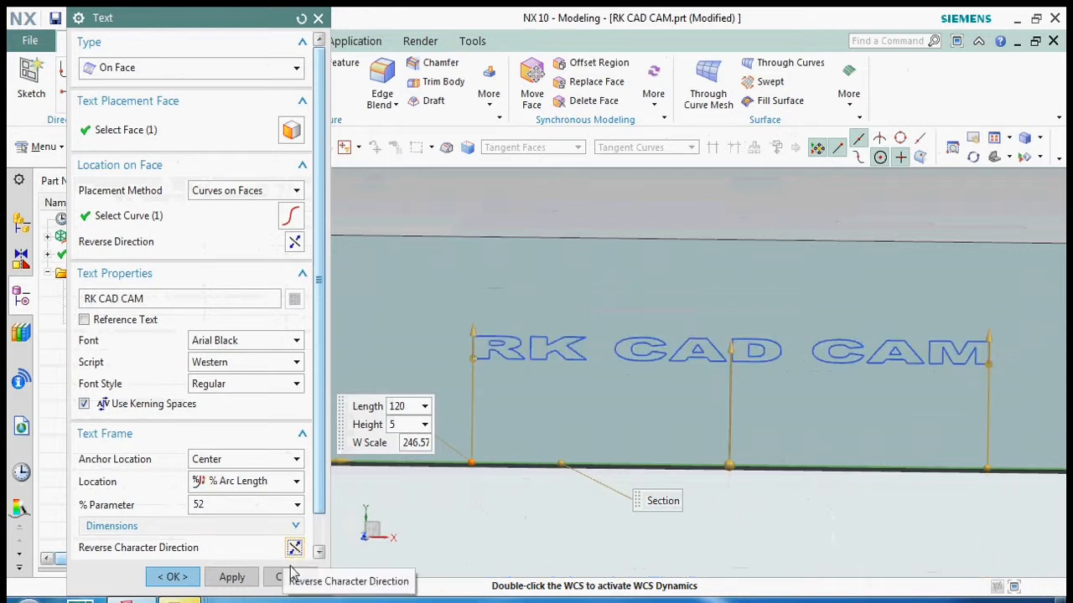
pyautogui.click(214, 506)
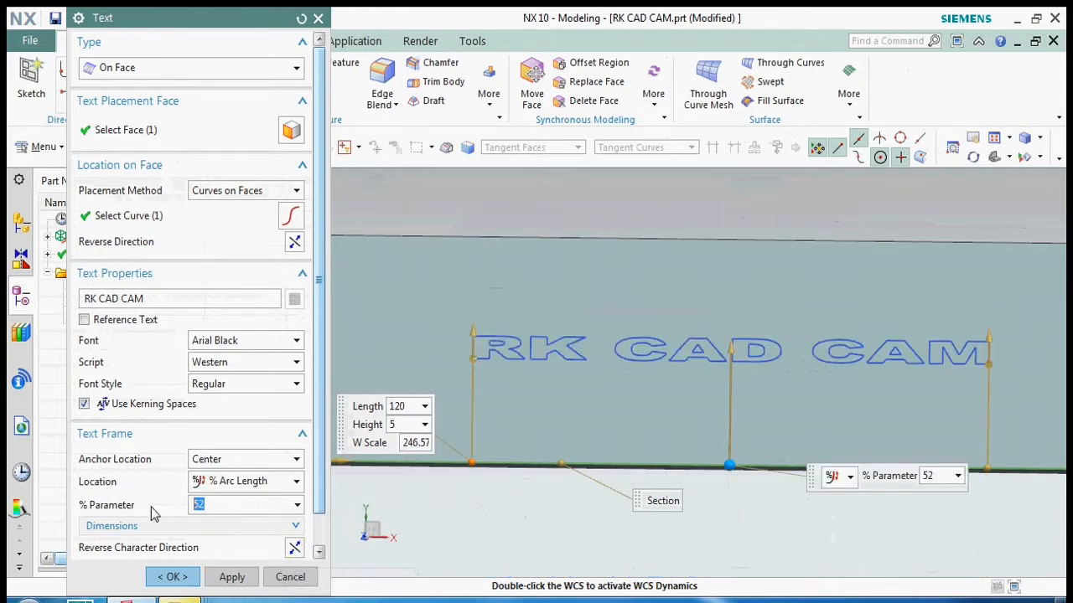
pyautogui.click(294, 549)
pyautogui.click(294, 550)
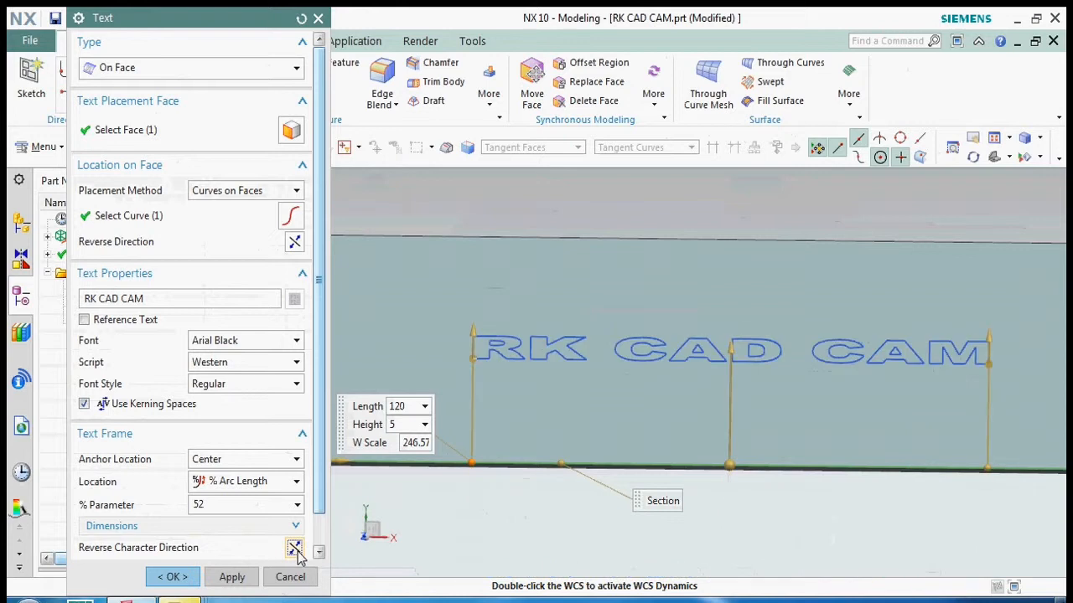
pyautogui.click(241, 506)
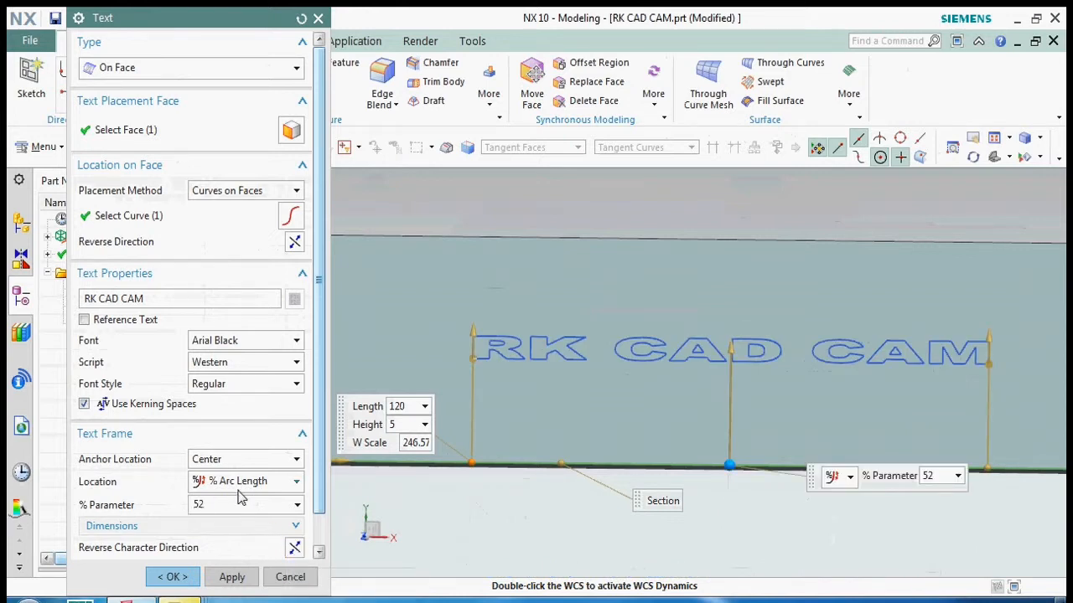
pyautogui.scroll(-1, 233, 519)
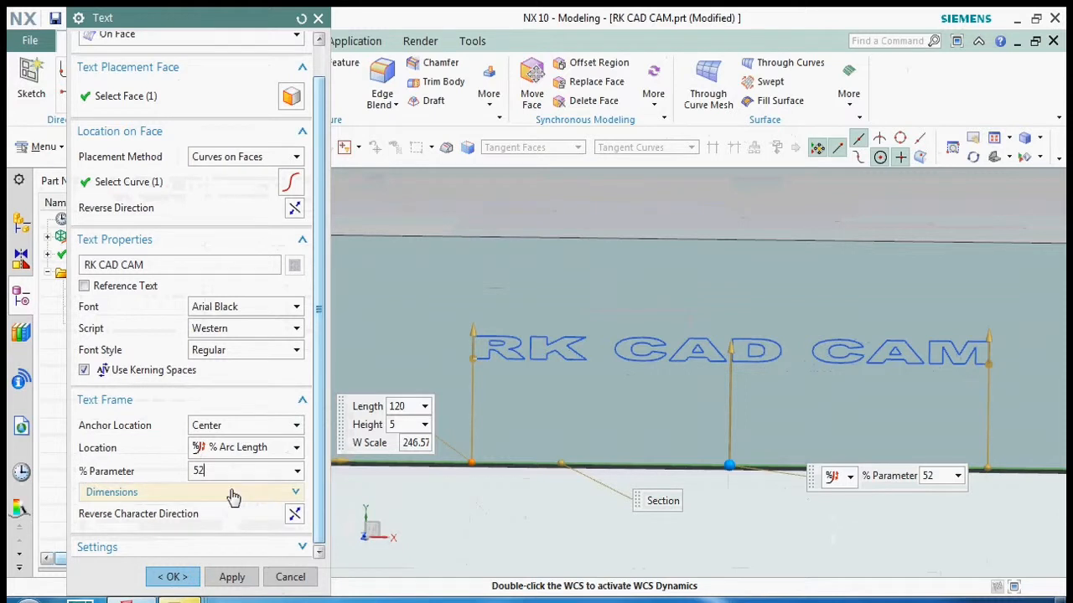
# Expand the text frame's dimensions and set the height of the RK CAD CAM text to 15 mm.
pyautogui.click(231, 493)
pyautogui.click(216, 442)
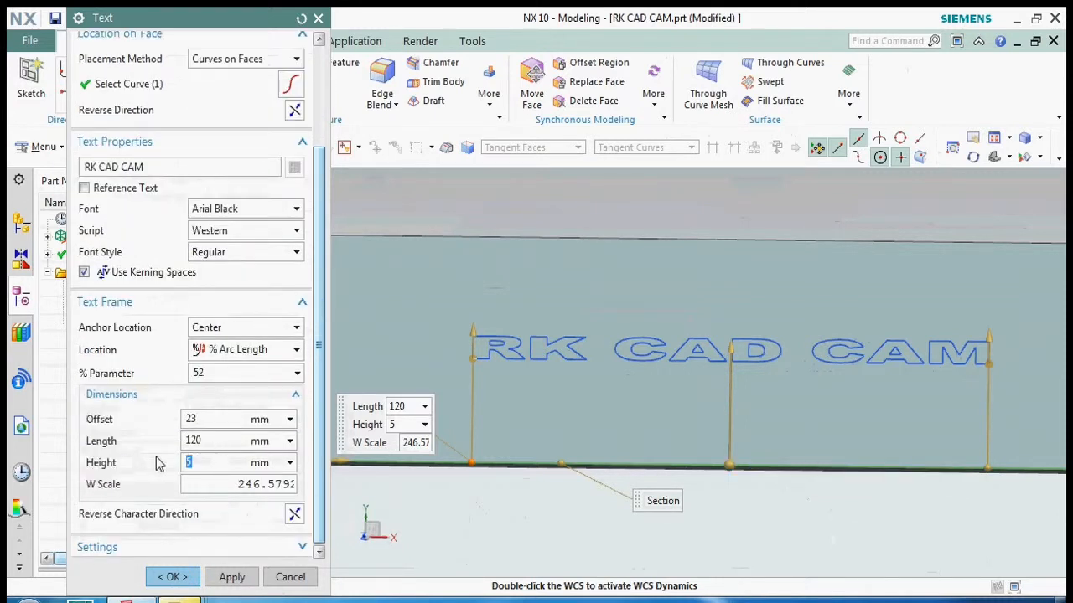
pyautogui.doubleClick(201, 441)
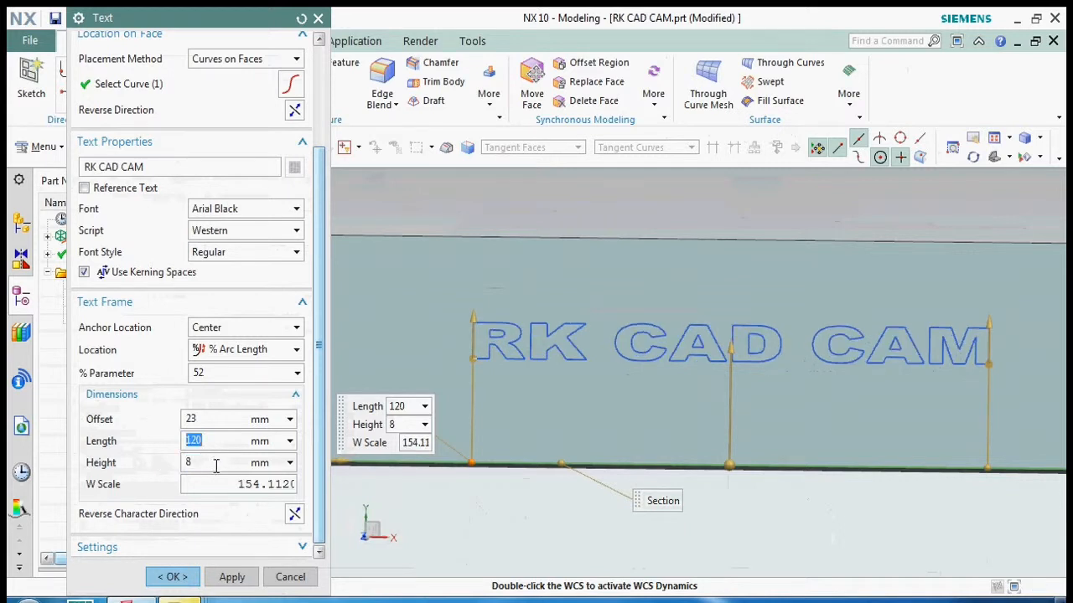
pyautogui.write('15')
pyautogui.doubleClick(209, 439)
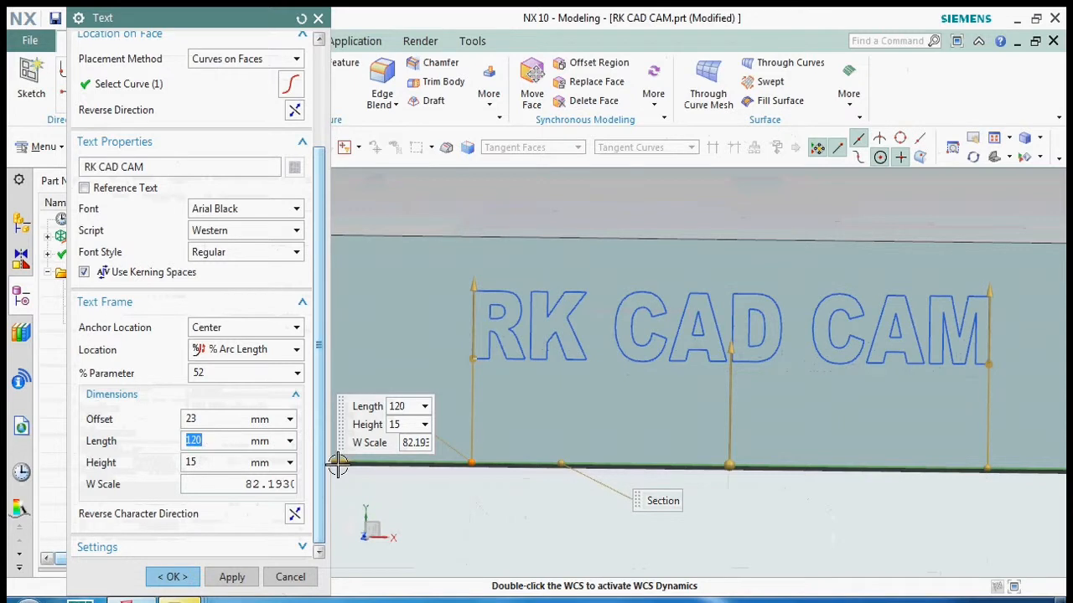
# Position the text at a % Parameter of 46 with an 18 mm offset from the edge, and create it.
pyautogui.doubleClick(216, 373)
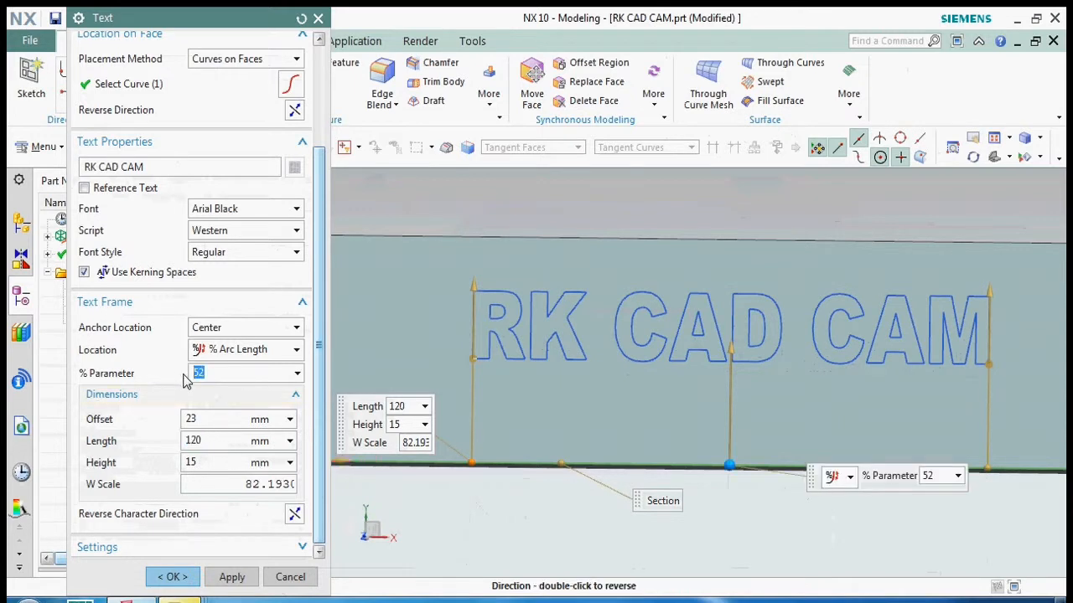
pyautogui.doubleClick(208, 418)
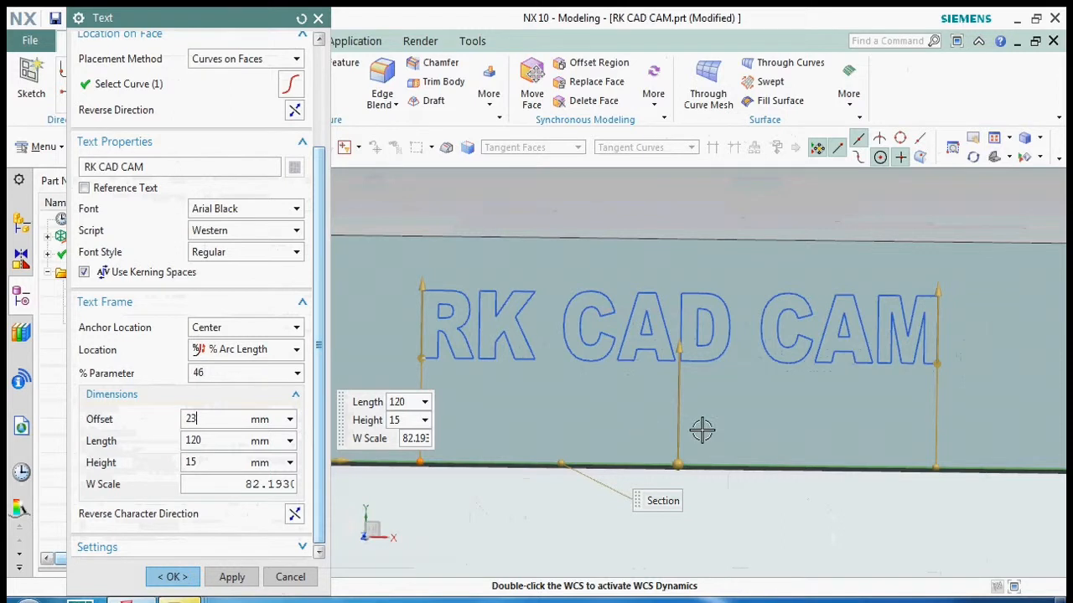
pyautogui.scroll(-2, 703, 430)
pyautogui.scroll(2, 738, 407)
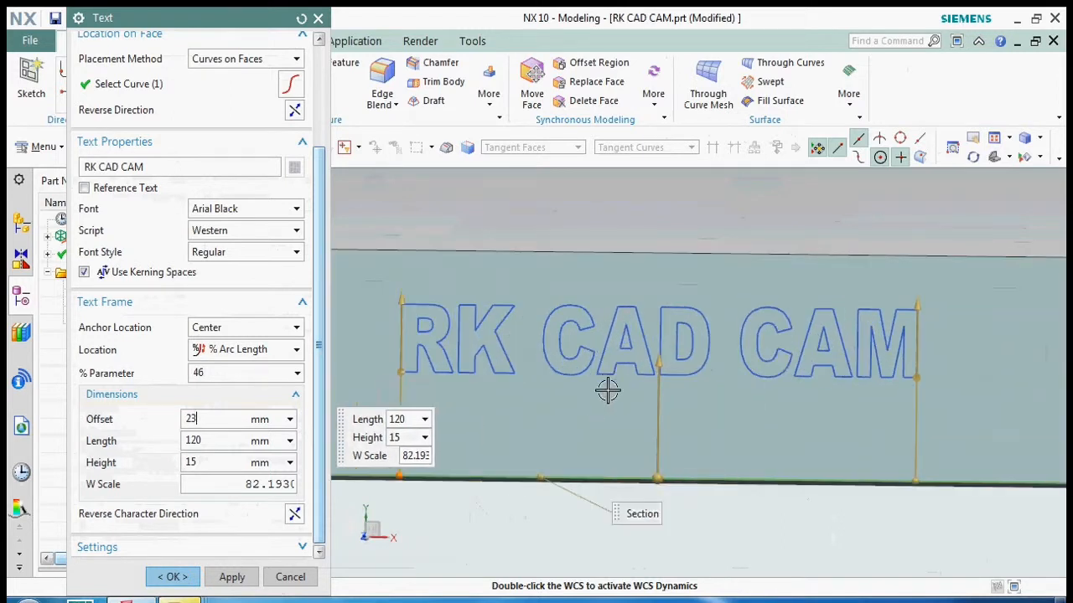
pyautogui.moveTo(654, 354); pyautogui.dragTo(655, 379)
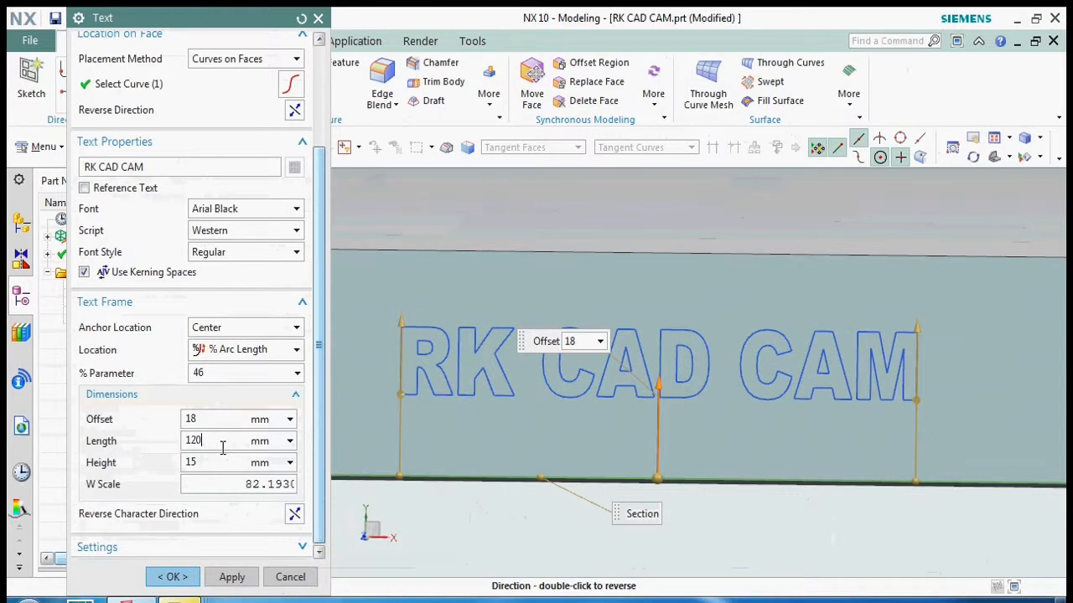
pyautogui.click(173, 577)
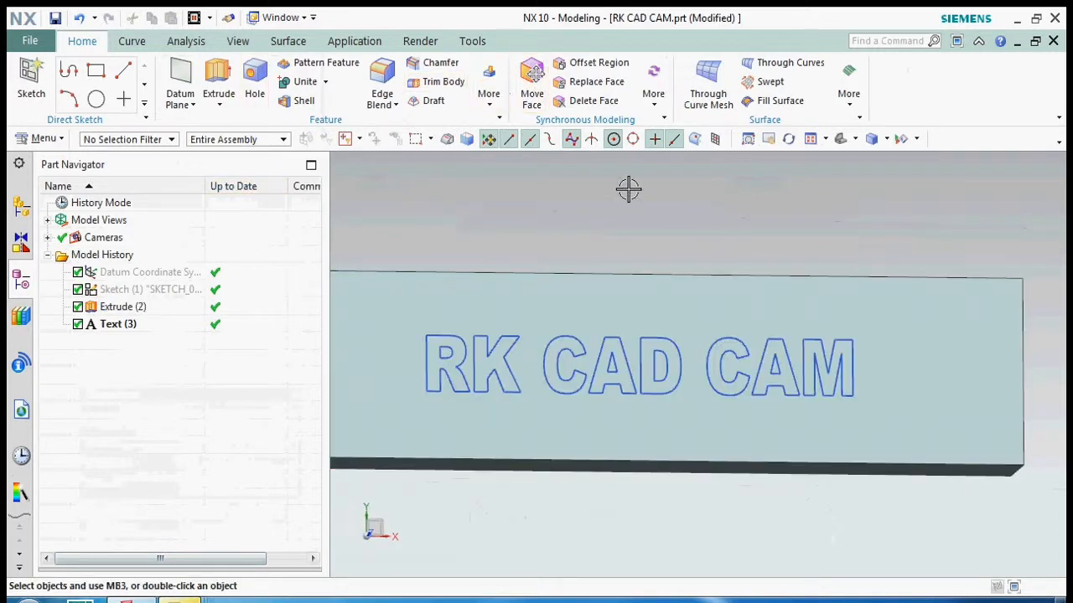
# Start an Extrude and select all letter outlines of the RK CAD CAM text, including the inner loops, as its section.
pyautogui.scroll(-2, 576, 255)
pyautogui.scroll(2, 491, 184)
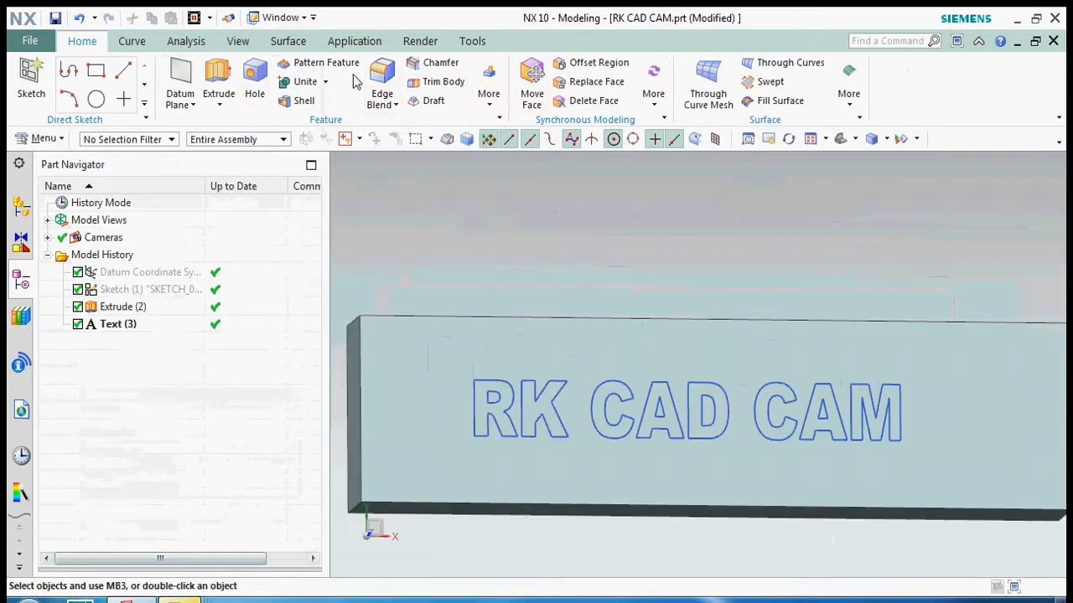
pyautogui.click(218, 80)
pyautogui.scroll(2, 503, 404)
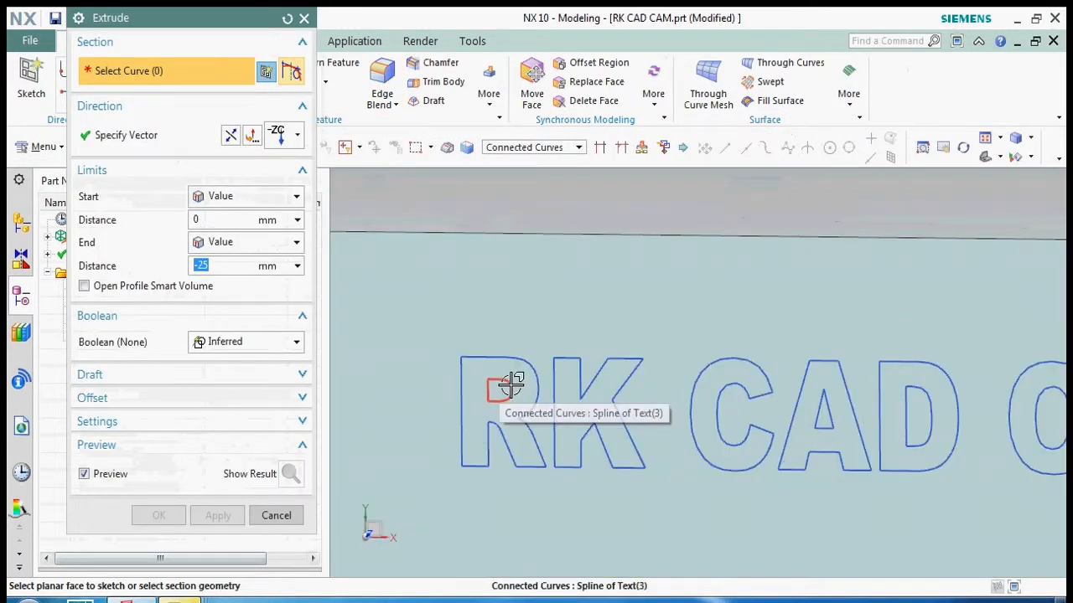
pyautogui.click(511, 385)
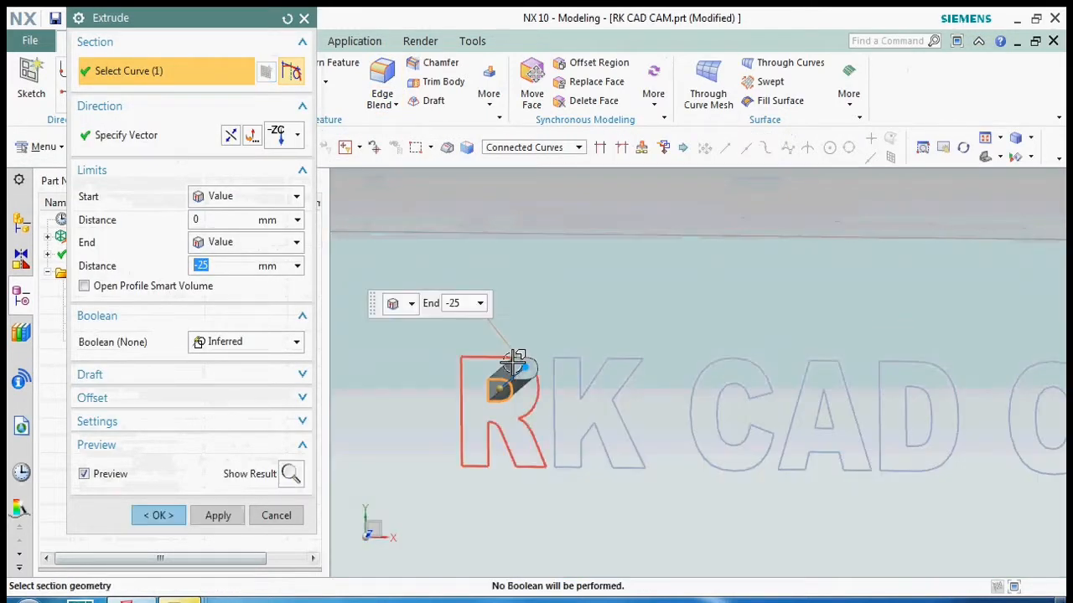
pyautogui.click(595, 382)
pyautogui.click(741, 386)
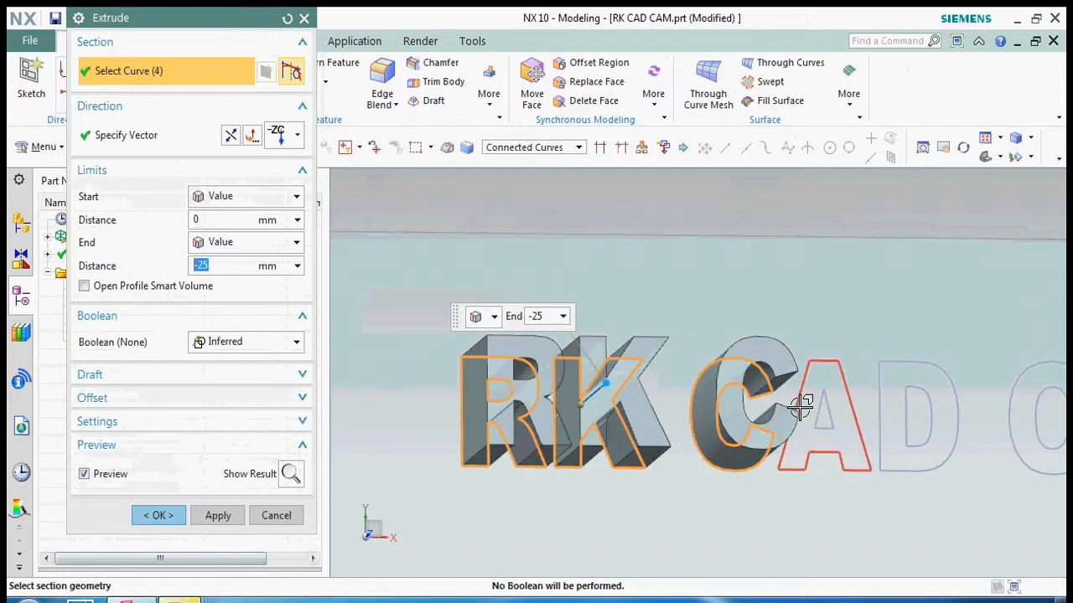
pyautogui.click(842, 417)
pyautogui.click(924, 395)
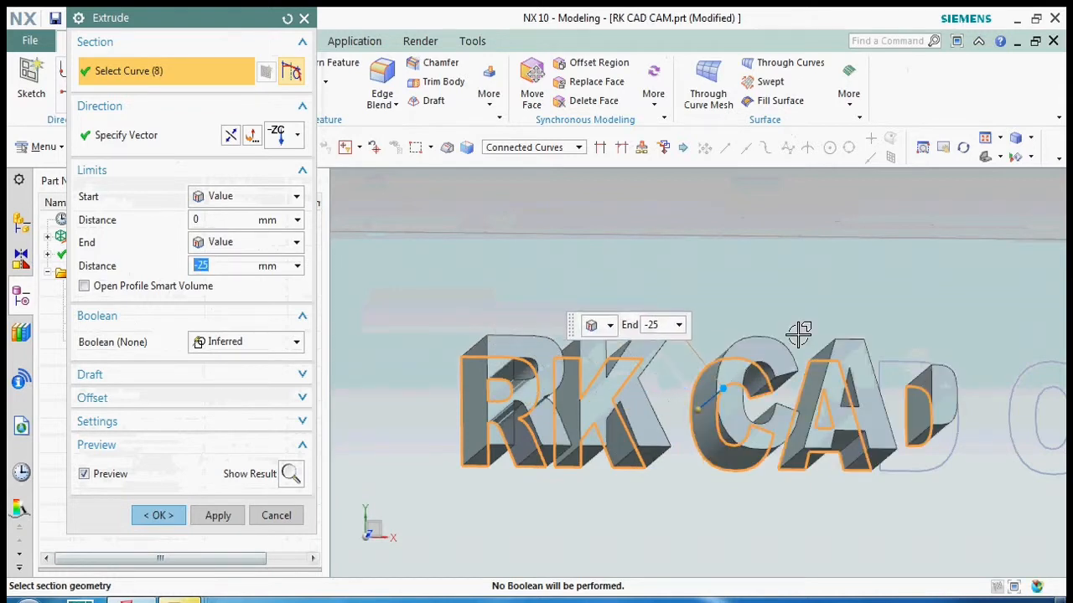
pyautogui.scroll(-2, 831, 360)
pyautogui.click(935, 373)
pyautogui.click(991, 383)
pyautogui.click(1021, 379)
pyautogui.scroll(-2, 754, 421)
pyautogui.moveTo(754, 422); pyautogui.dragTo(738, 335, button='middle')
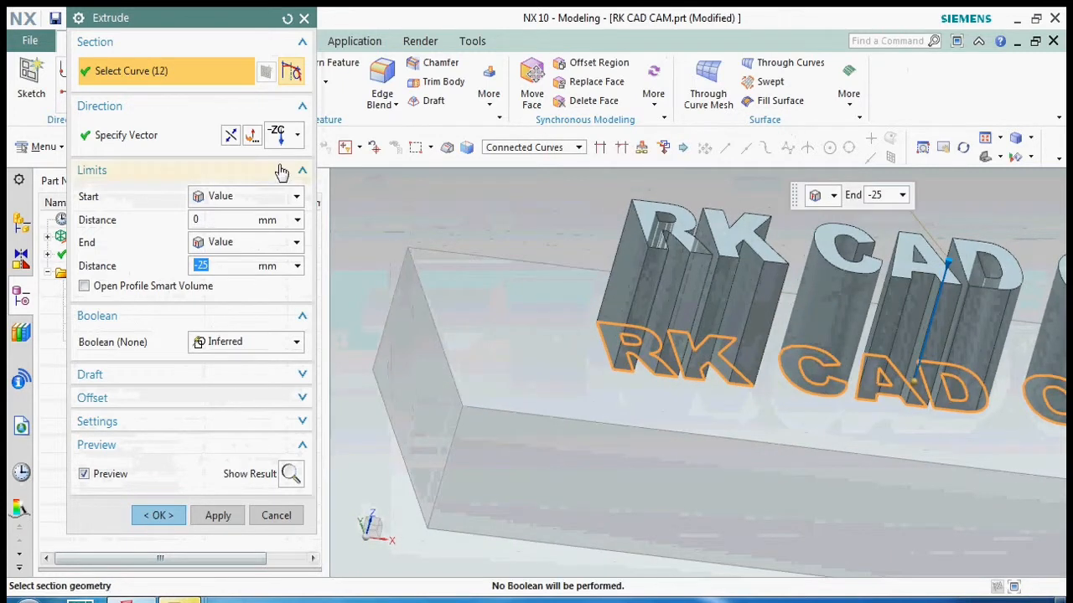
# Reverse the extrude direction, set the end distance to -2 mm, and subtract the letters from the block.
pyautogui.click(231, 136)
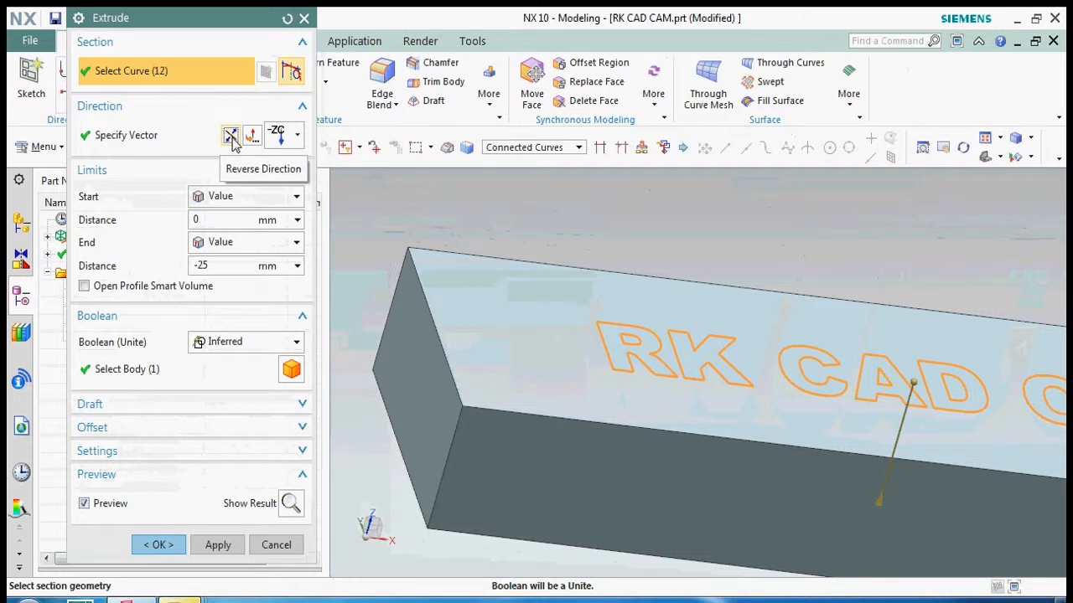
pyautogui.click(205, 266)
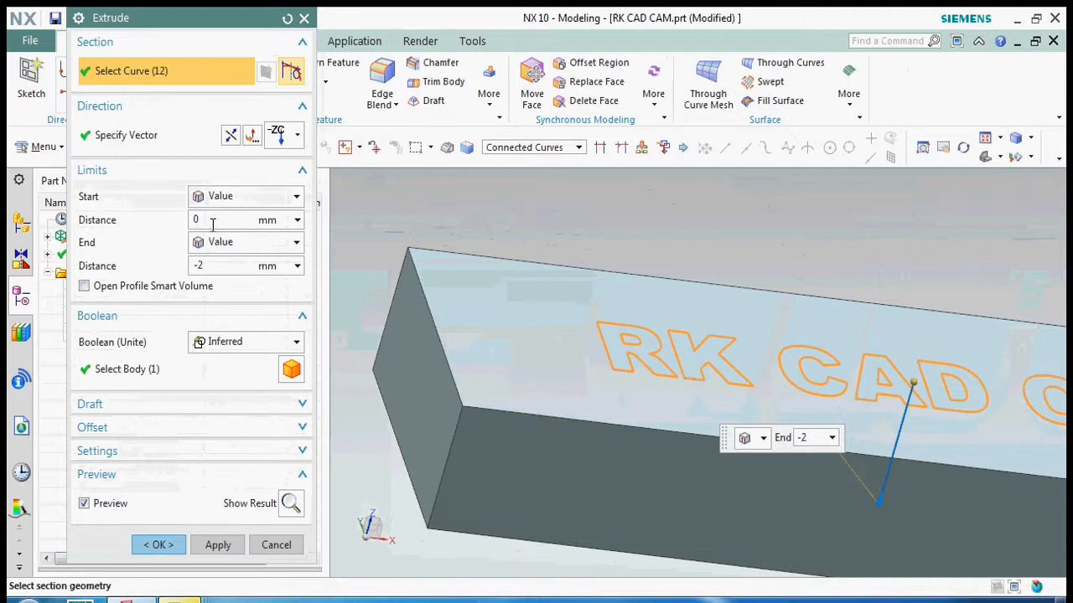
pyautogui.click(235, 342)
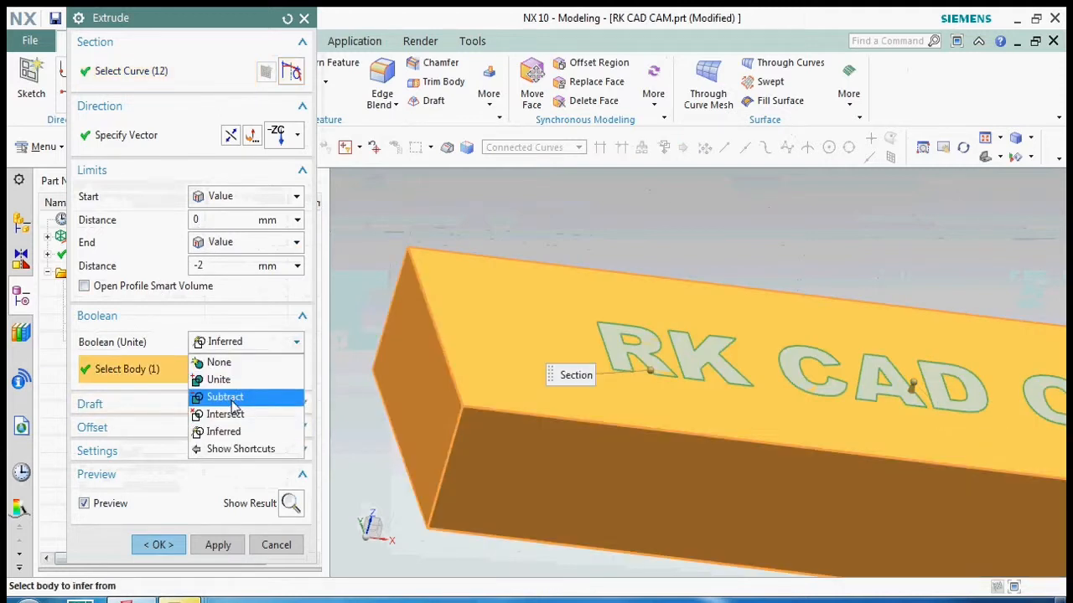
pyautogui.click(233, 397)
pyautogui.click(164, 545)
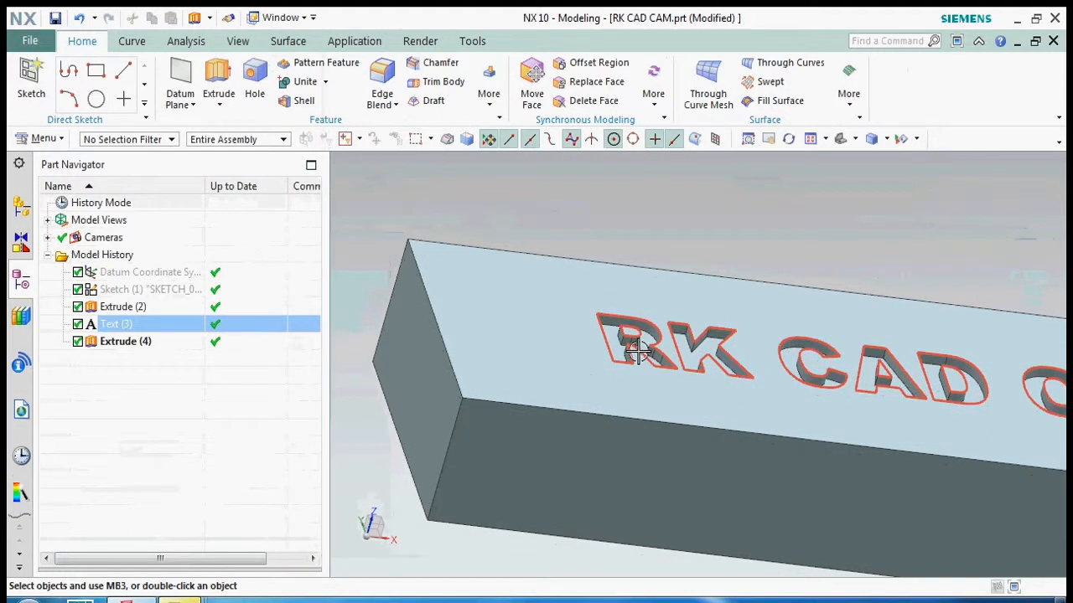
# Hide the RK CAD CAM text curves so that only the engraved letters show on the block.
pyautogui.click(639, 349)
pyautogui.scroll(-2, 536, 357)
pyautogui.moveTo(685, 385); pyautogui.dragTo(675, 407, button='middle')
pyautogui.press('Escape')
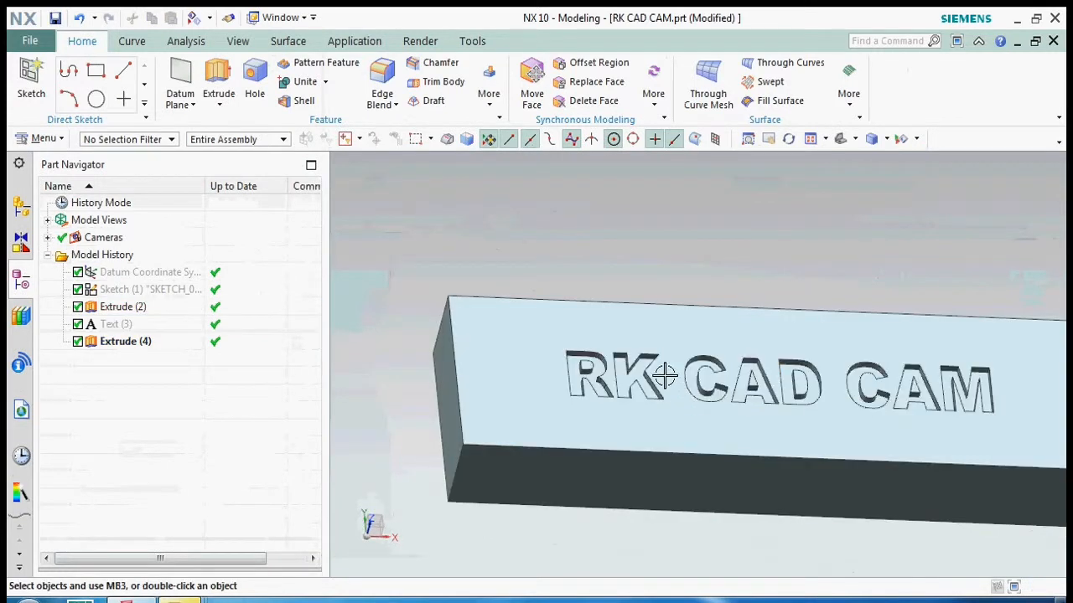
# Examine the engraved letters on the block's face up close and from a slightly different angle.
pyautogui.scroll(2, 575, 355)
pyautogui.moveTo(575, 356); pyautogui.dragTo(599, 354, button='middle')
pyautogui.scroll(1, 570, 364)
pyautogui.scroll(-2, 529, 341)
pyautogui.scroll(-1, 616, 357)
pyautogui.scroll(5, 536, 339)
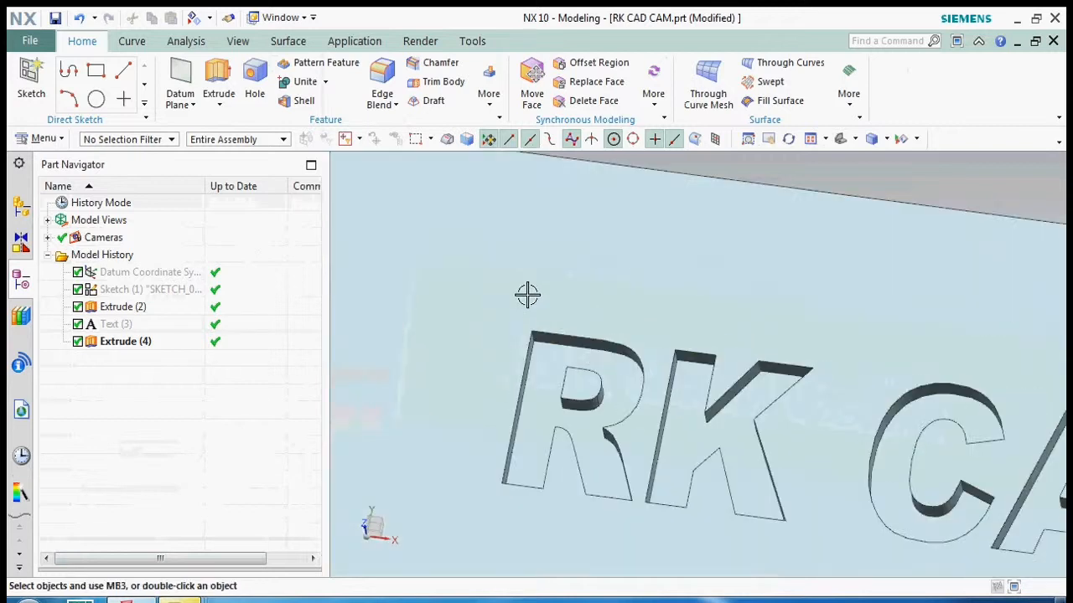
pyautogui.scroll(-3, 527, 295)
pyautogui.click(567, 190)
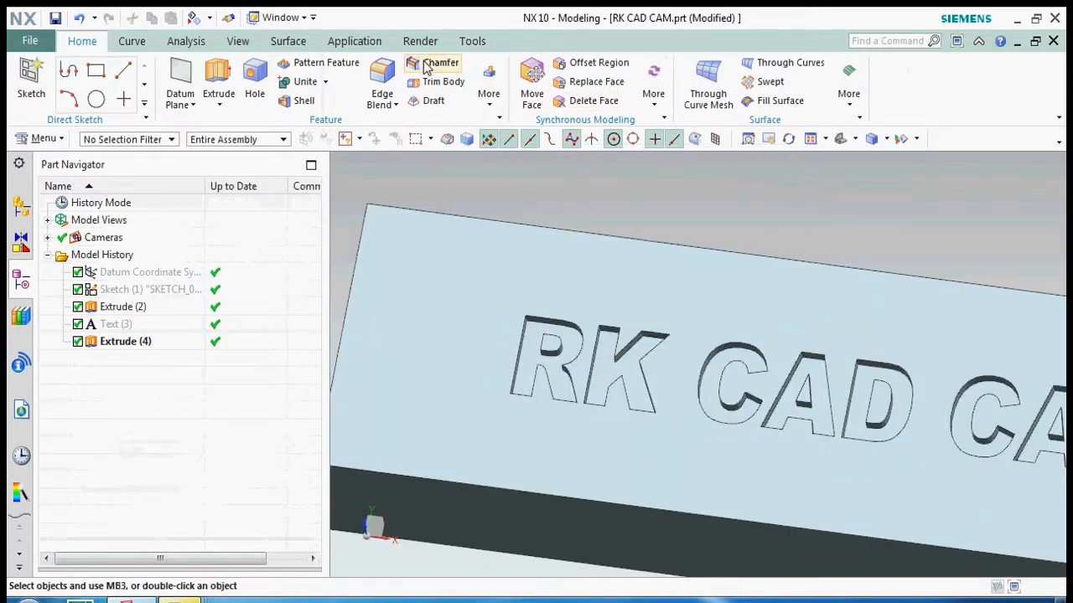
# Apply a 2.5 mm Edge Blend to the upper-left outer corner edge of the engraved R.
pyautogui.click(434, 63)
pyautogui.click(305, 17)
pyautogui.click(382, 88)
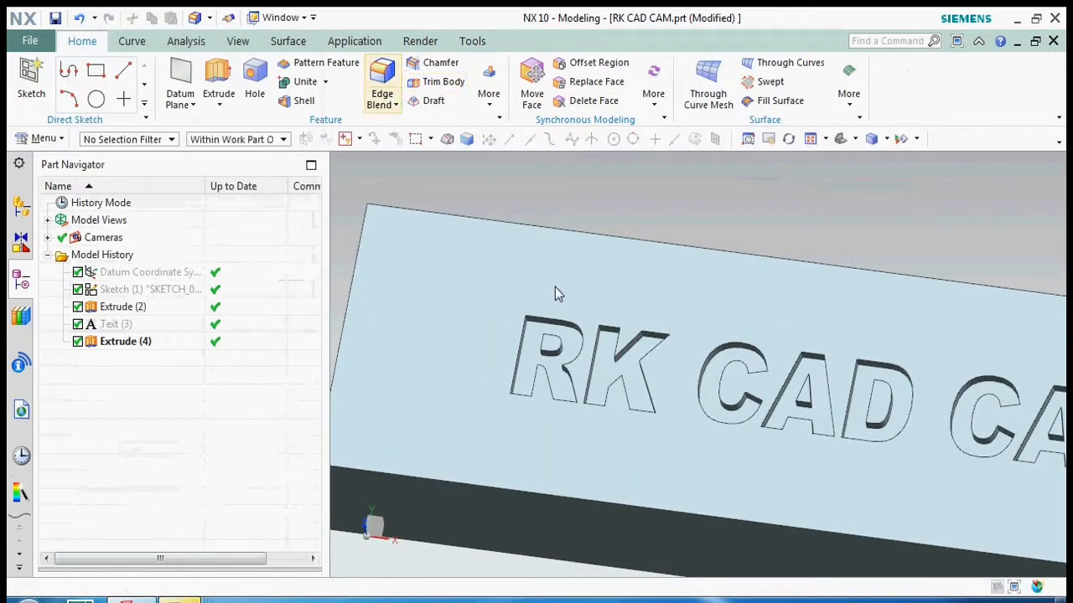
pyautogui.scroll(8, 545, 302)
pyautogui.click(463, 336)
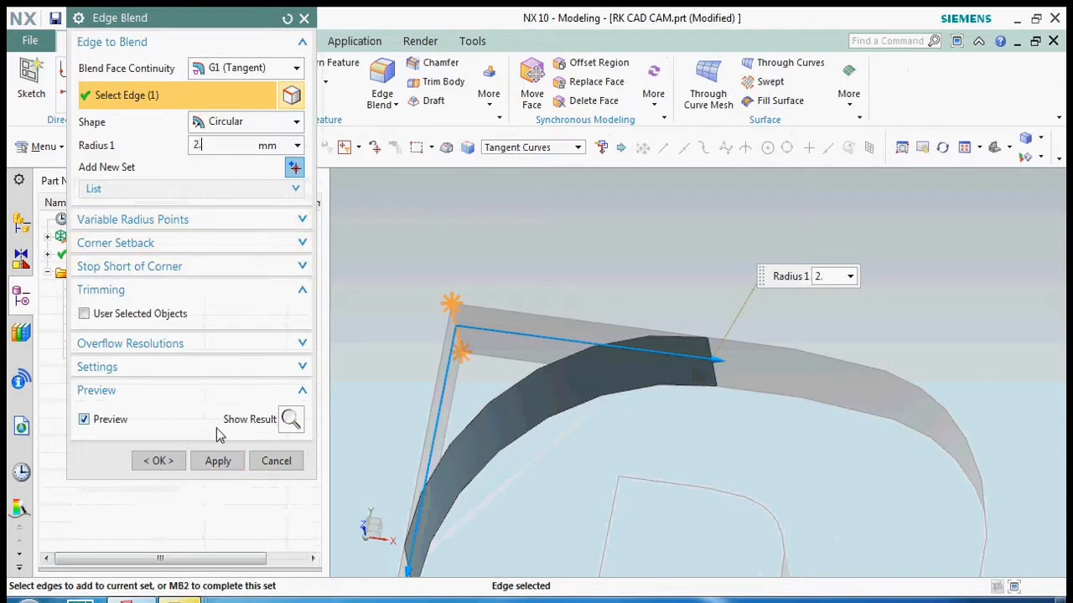
pyautogui.click(158, 461)
# Measure the width of the engraved R's left leg between its two long edges.
pyautogui.scroll(-3, 559, 315)
pyautogui.moveTo(564, 328); pyautogui.dragTo(450, 211, button='middle')
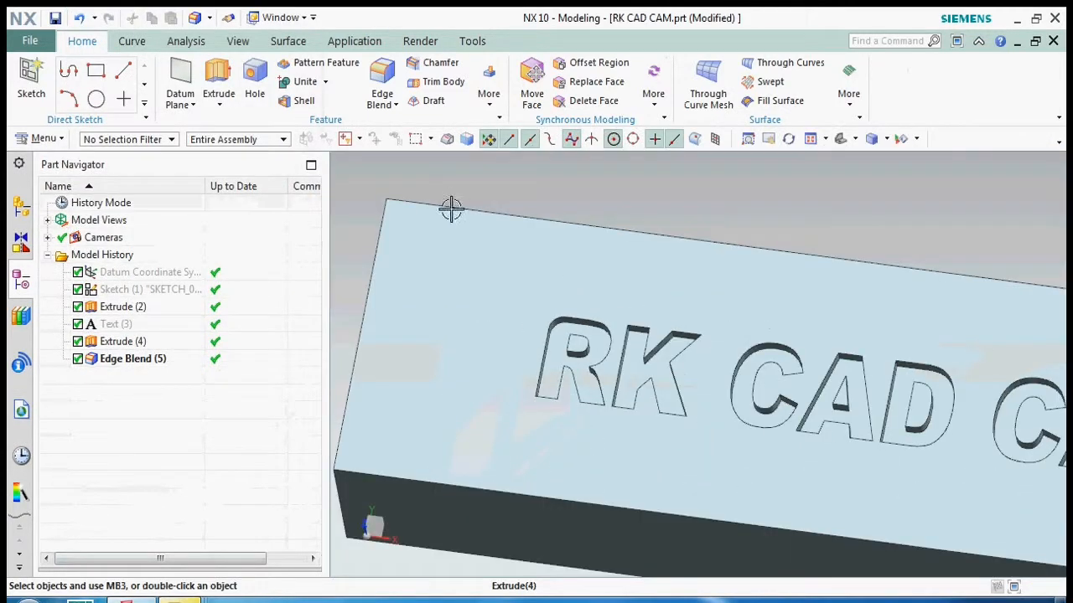
pyautogui.click(560, 153)
pyautogui.scroll(3, 523, 378)
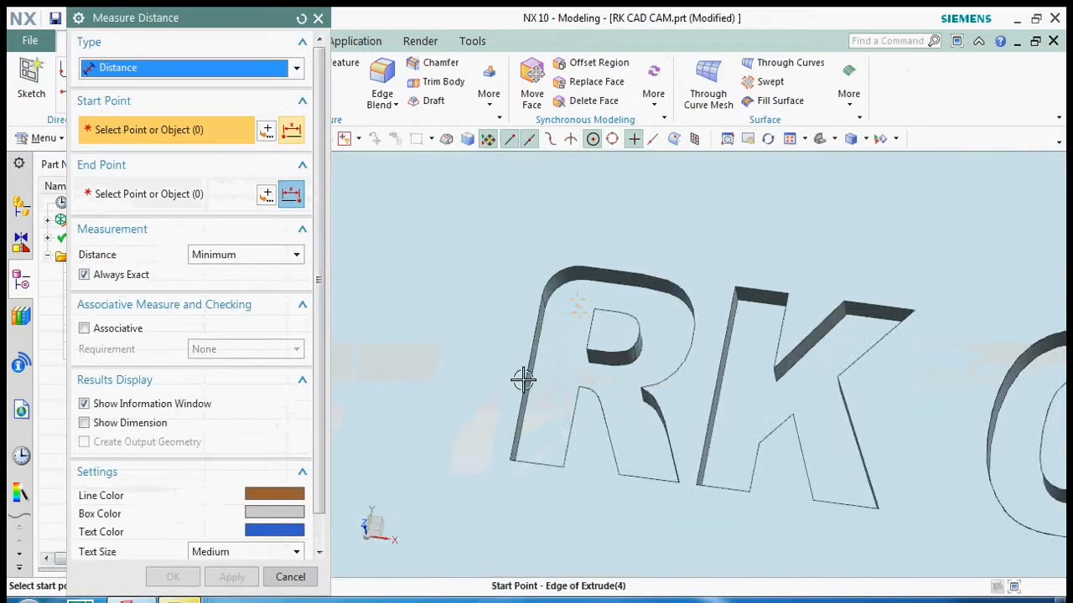
pyautogui.click(527, 380)
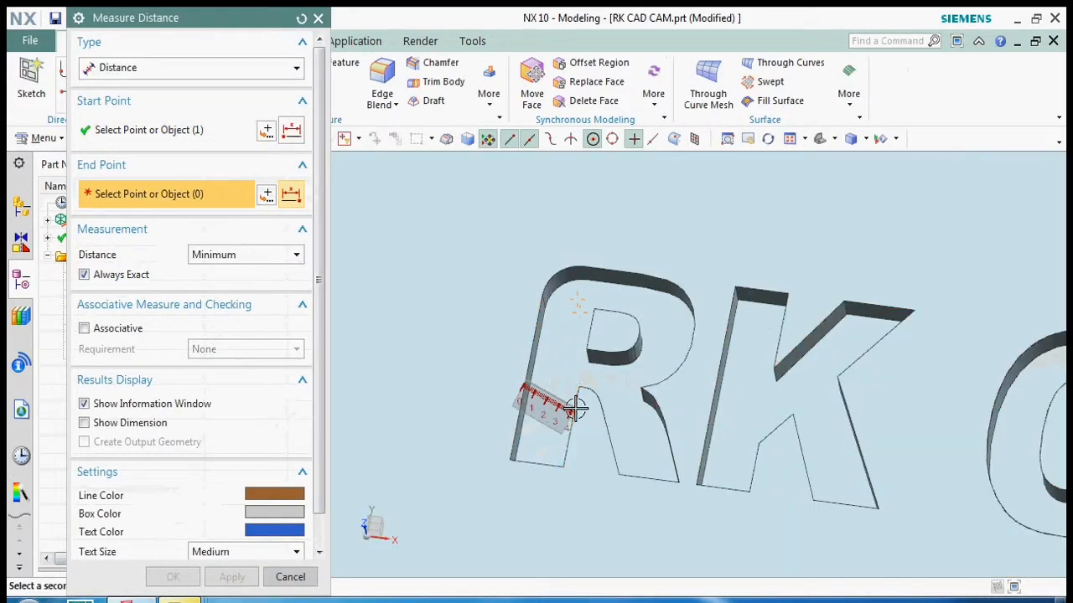
pyautogui.click(564, 411)
pyautogui.click(556, 79)
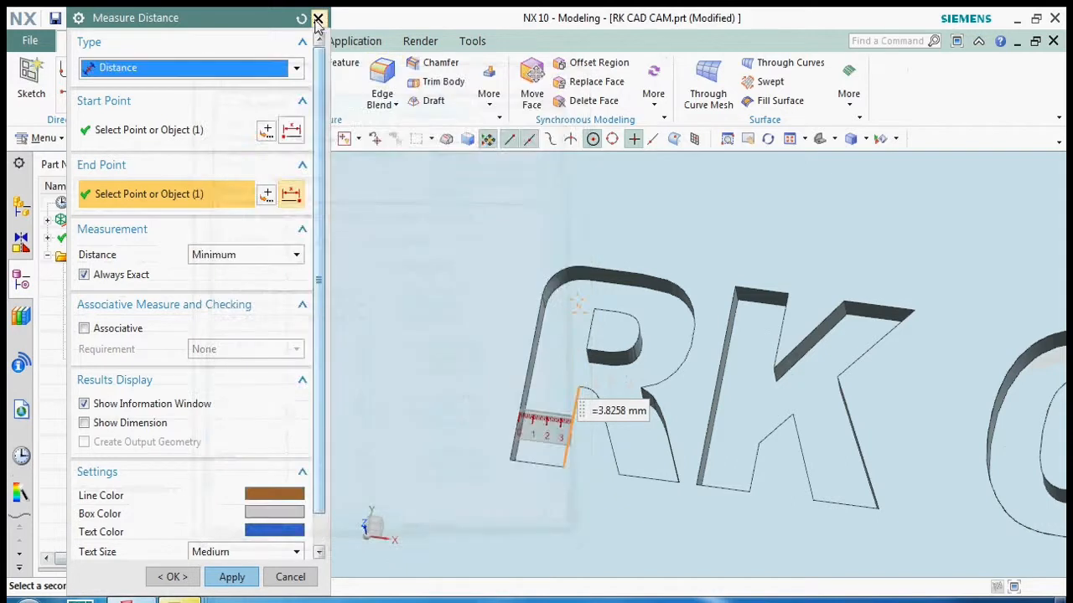
pyautogui.click(318, 17)
# Edit the edge blend on the R's upper-left corner and set its radius to 1.5 mm.
pyautogui.scroll(3, 566, 277)
pyautogui.scroll(-3, 536, 315)
pyautogui.moveTo(507, 352); pyautogui.dragTo(506, 406, button='middle')
pyautogui.doubleClick(511, 266)
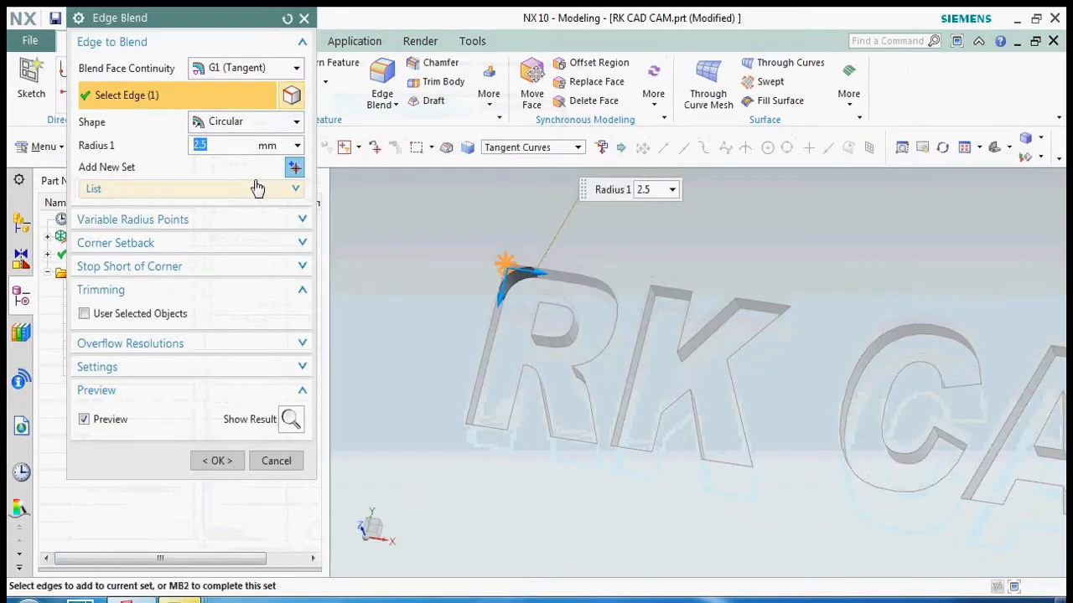
pyautogui.write('1.5')
pyautogui.click(239, 457)
# Blend the two bottom corner edges of the engraved R's left leg with a 1.5 mm radius.
pyautogui.moveTo(462, 398); pyautogui.dragTo(406, 171, button='middle')
pyautogui.click(382, 84)
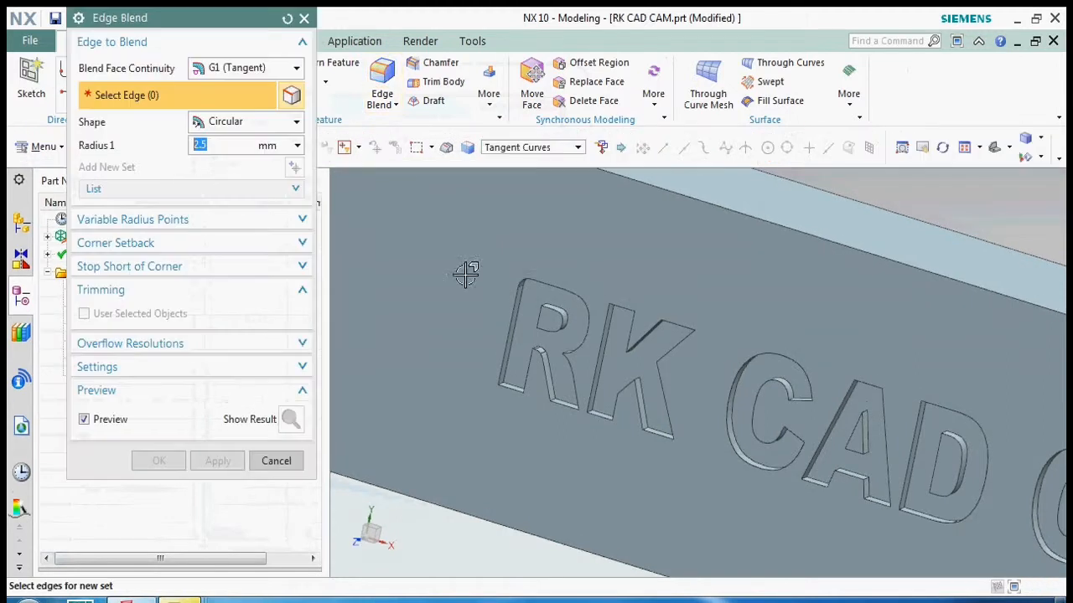
pyautogui.write('1.5')
pyautogui.scroll(4, 507, 368)
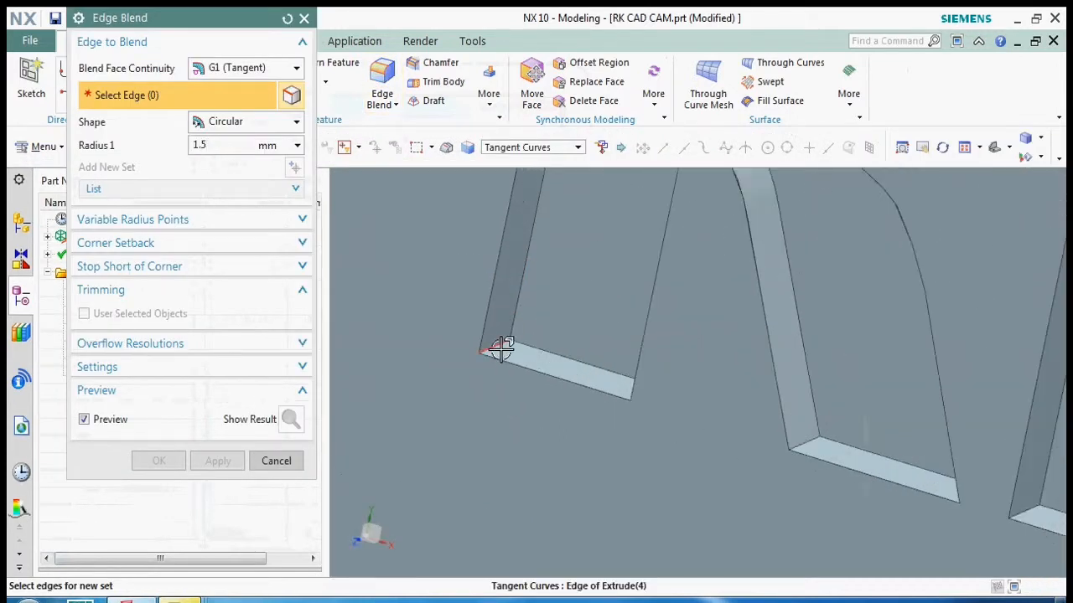
pyautogui.click(502, 350)
pyautogui.moveTo(607, 443); pyautogui.dragTo(780, 417, button='middle')
pyautogui.scroll(4, 665, 398)
pyautogui.click(834, 415)
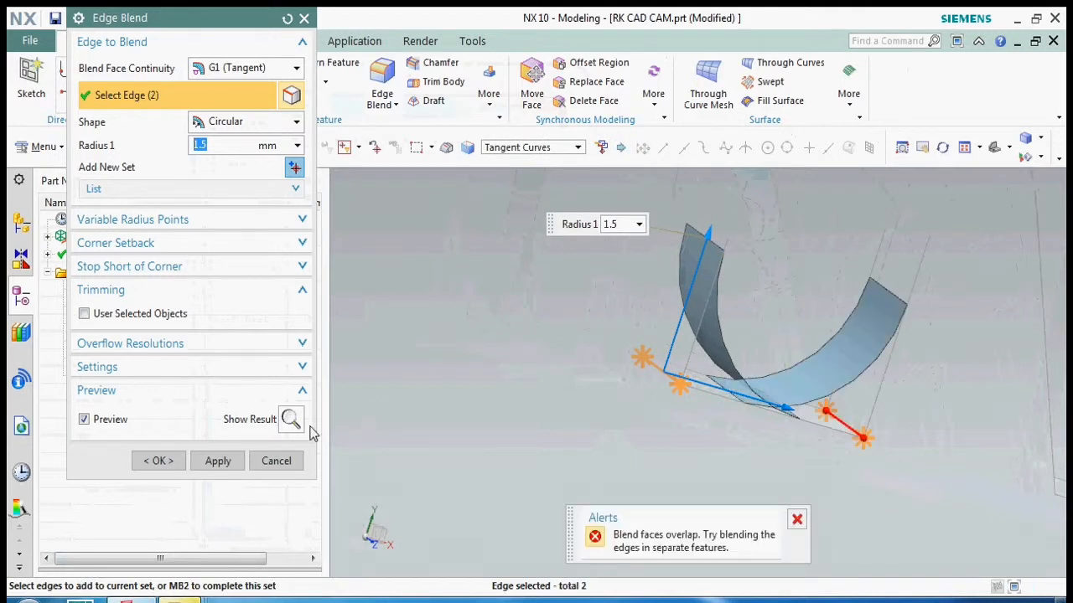
pyautogui.click(216, 461)
# Blend the two bottom corner edges of the engraved R's right leg as separate sets with a 1.5 mm radius.
pyautogui.scroll(-5, 658, 395)
pyautogui.moveTo(659, 395); pyautogui.dragTo(729, 458, button='middle')
pyautogui.scroll(4, 586, 416)
pyautogui.click(584, 383)
pyautogui.scroll(-3, 599, 427)
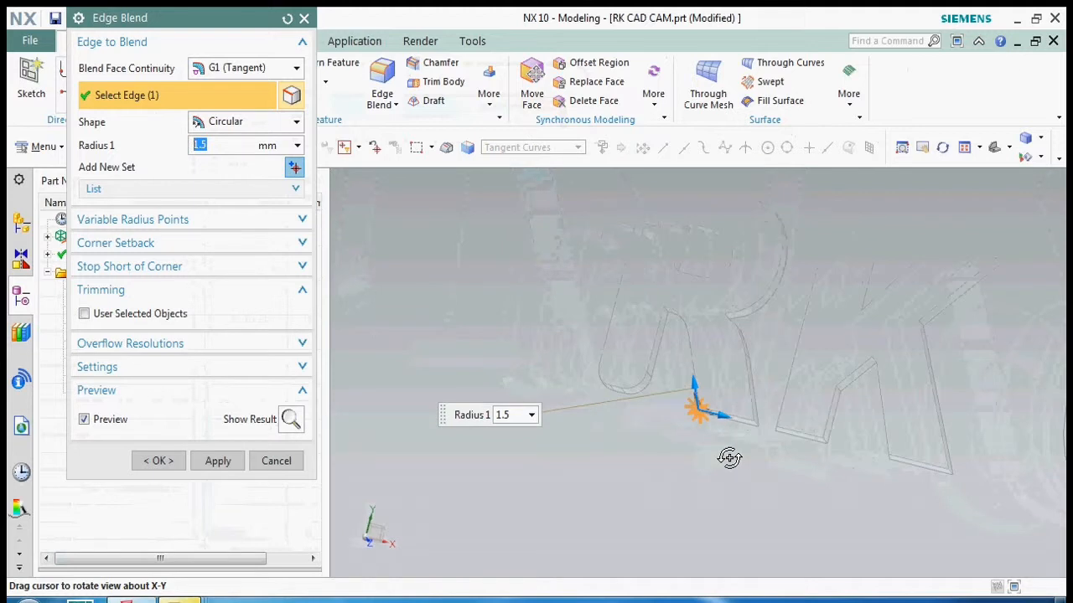
pyautogui.middleClick(785, 445)
pyautogui.scroll(2, 787, 430)
pyautogui.scroll(-3, 797, 417)
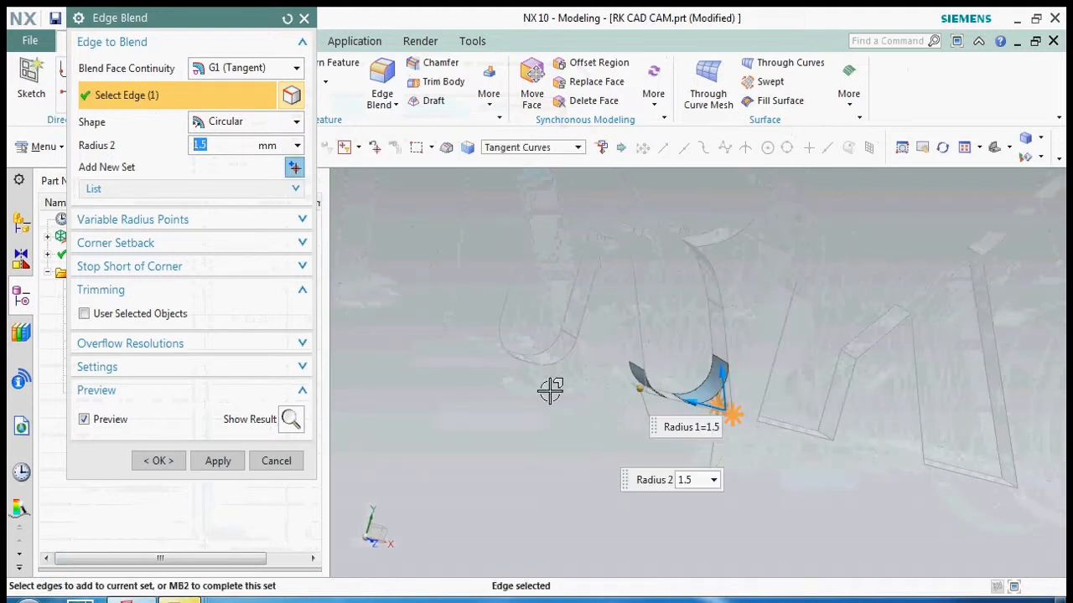
pyautogui.click(238, 461)
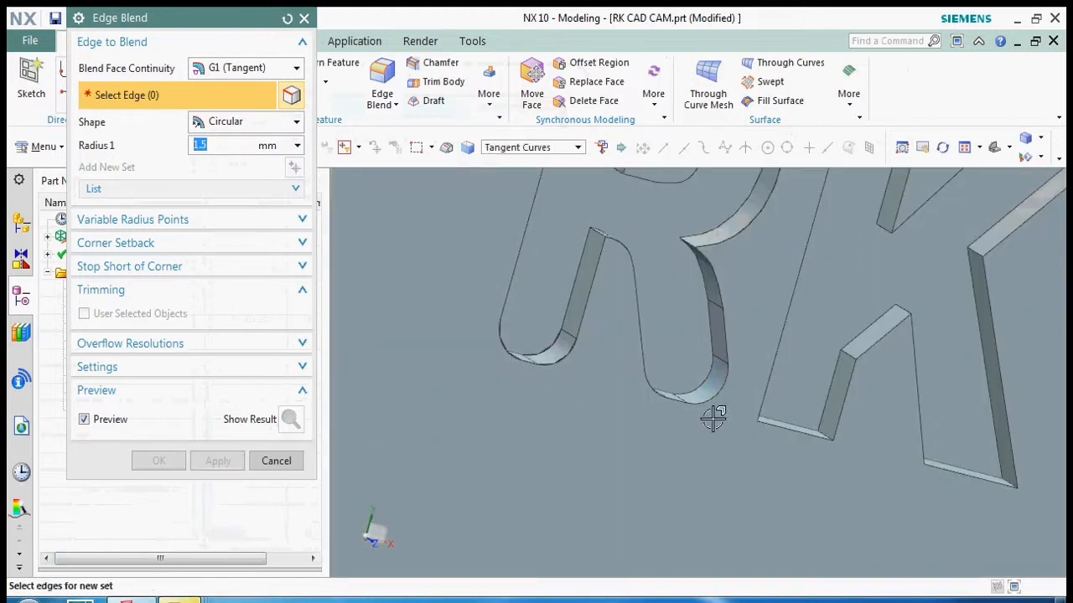
# Blend the two bottom corner edges of the engraved K's left leg with a 1.5 mm radius.
pyautogui.moveTo(811, 422); pyautogui.dragTo(723, 442, button='middle')
pyautogui.click(405, 416)
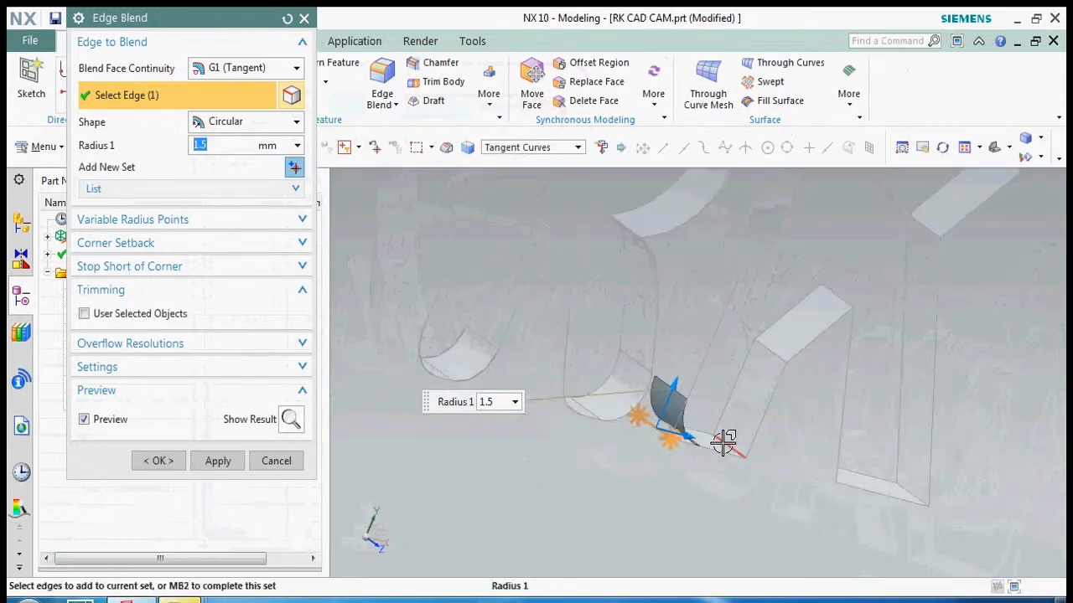
pyautogui.click(218, 460)
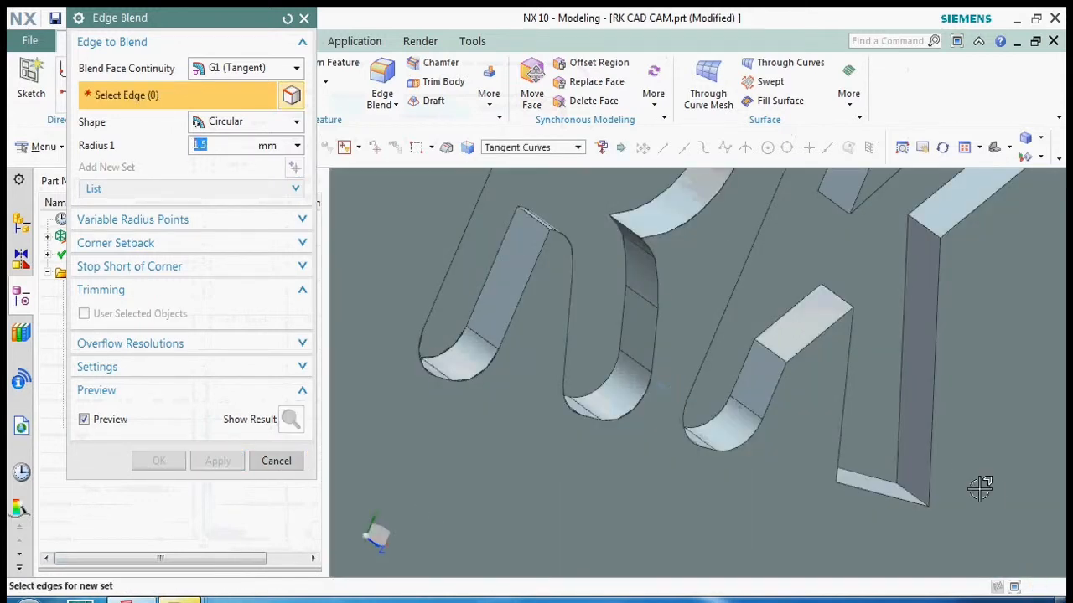
# Blend the two bottom corner edges of the engraved K's right leg with a 1.5 mm radius.
pyautogui.click(918, 485)
pyautogui.moveTo(869, 472); pyautogui.dragTo(688, 436, button='middle')
pyautogui.scroll(4, 720, 447)
pyautogui.click(678, 433)
pyautogui.click(218, 461)
pyautogui.scroll(-4, 737, 417)
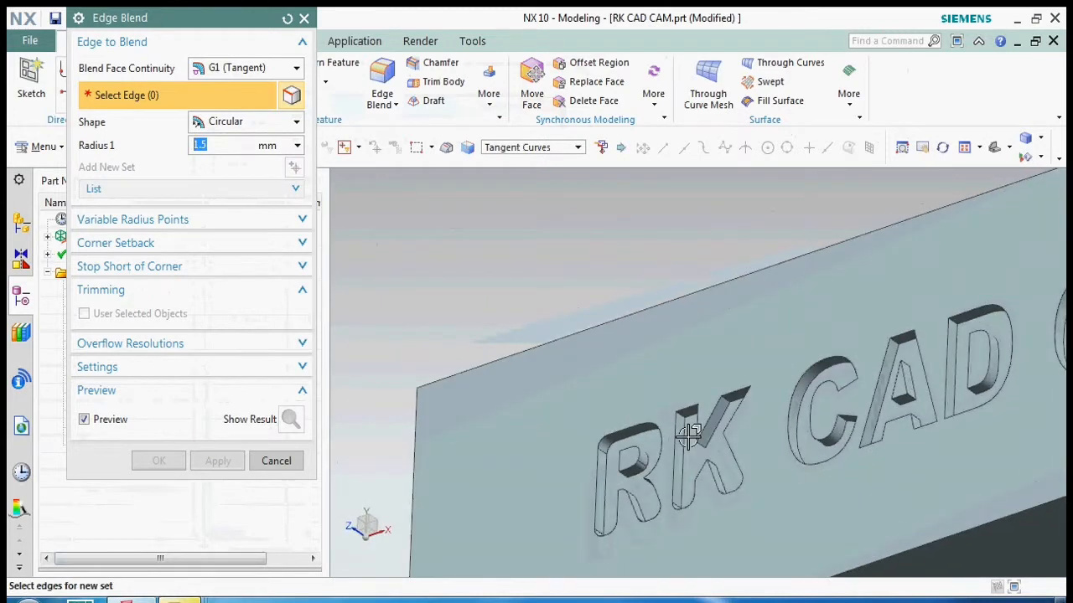
# Select the two top corner edges of the K's left arm for a 1.5 mm edge blend.
pyautogui.scroll(4, 689, 435)
pyautogui.click(667, 375)
pyautogui.moveTo(667, 375); pyautogui.dragTo(877, 435, button='middle')
pyautogui.click(900, 386)
pyautogui.scroll(-3, 862, 424)
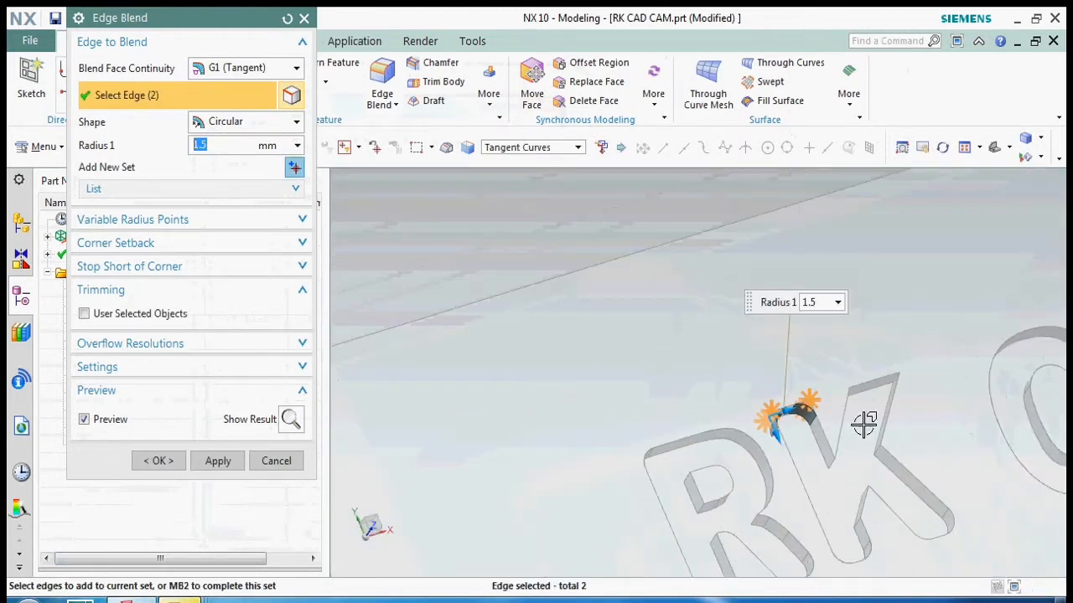
# Add the two top corner edges of the K's right arm and apply the 1.5 mm blend.
pyautogui.scroll(3, 880, 383)
pyautogui.click(872, 389)
pyautogui.scroll(-3, 790, 472)
pyautogui.moveTo(790, 472); pyautogui.dragTo(749, 479, button='middle')
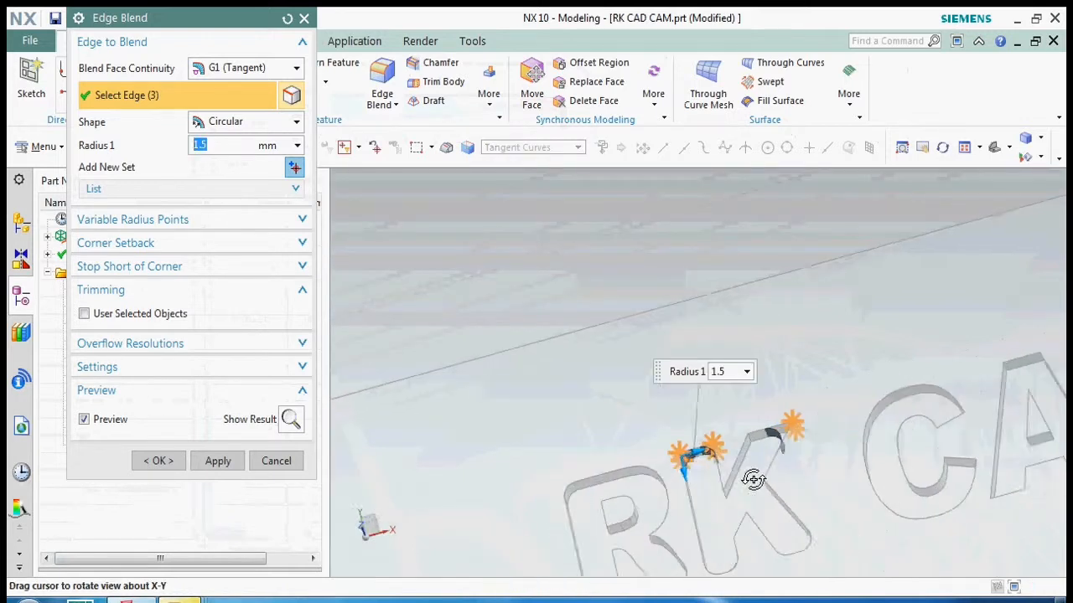
pyautogui.scroll(4, 735, 433)
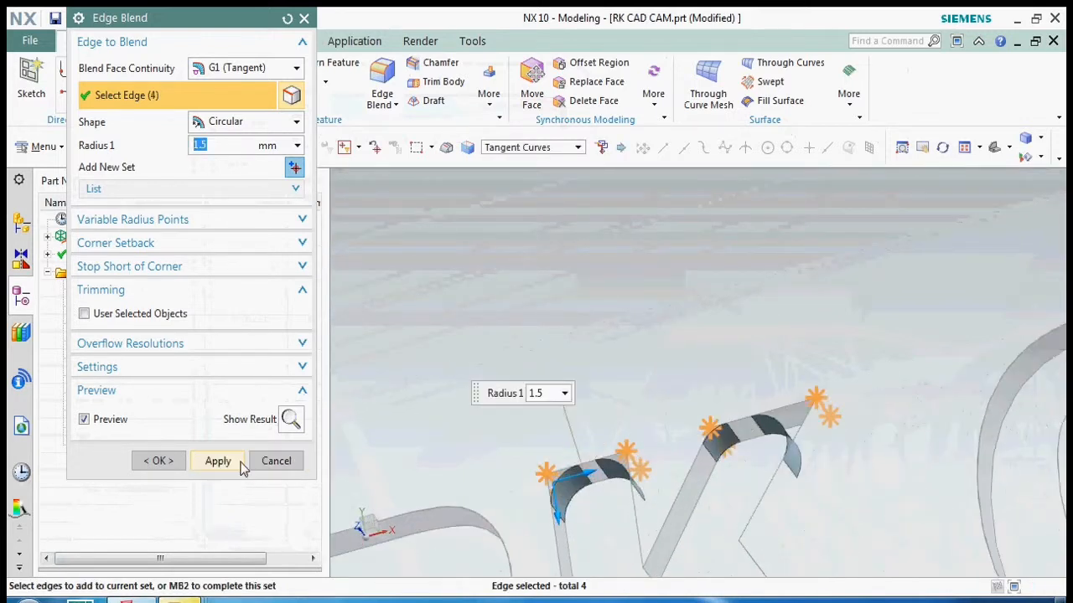
pyautogui.click(240, 466)
pyautogui.scroll(-3, 507, 394)
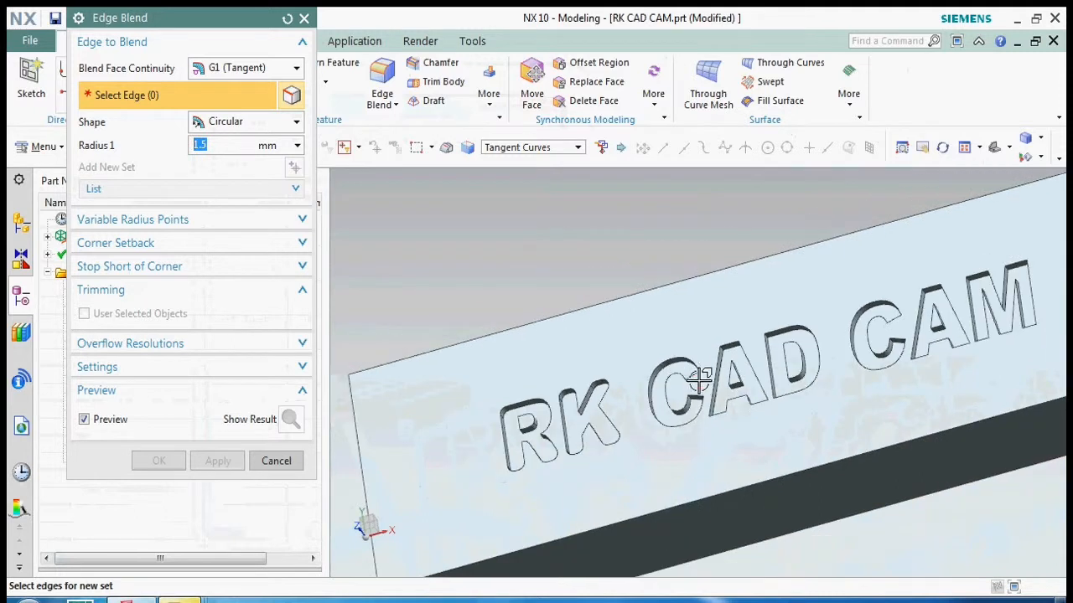
# Select the corner edges at the lower end of the C in CAD for a 1.5 mm blend.
pyautogui.scroll(5, 695, 376)
pyautogui.click(723, 459)
pyautogui.moveTo(722, 460); pyautogui.dragTo(867, 434, button='middle')
pyautogui.scroll(3, 826, 431)
pyautogui.scroll(-3, 651, 350)
# Add the corner edges at the upper end of the C in CAD and apply the 1.5 mm blend.
pyautogui.moveTo(651, 349); pyautogui.dragTo(821, 527, button='middle')
pyautogui.scroll(3, 780, 516)
pyautogui.click(780, 515)
pyautogui.scroll(-3, 780, 515)
pyautogui.moveTo(703, 355); pyautogui.dragTo(628, 486, button='middle')
pyautogui.scroll(3, 586, 469)
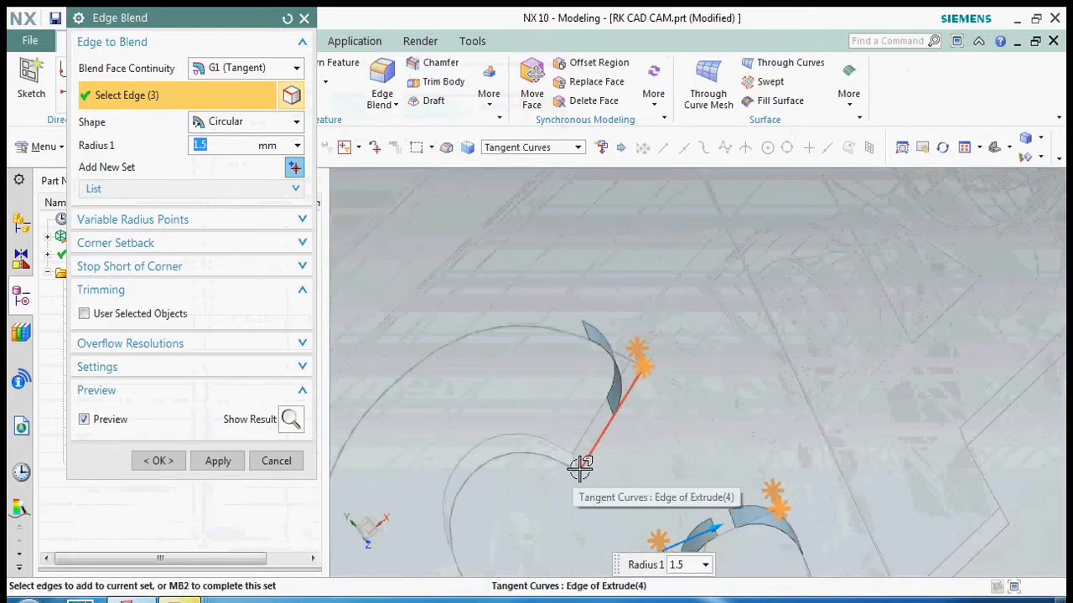
pyautogui.click(216, 463)
# Select the two top corner edges of the A in CAD for a 1.5 mm edge blend.
pyautogui.scroll(-5, 546, 422)
pyautogui.moveTo(604, 406); pyautogui.dragTo(498, 315, button='middle')
pyautogui.scroll(4, 548, 260)
pyautogui.click(597, 269)
pyautogui.scroll(-5, 598, 268)
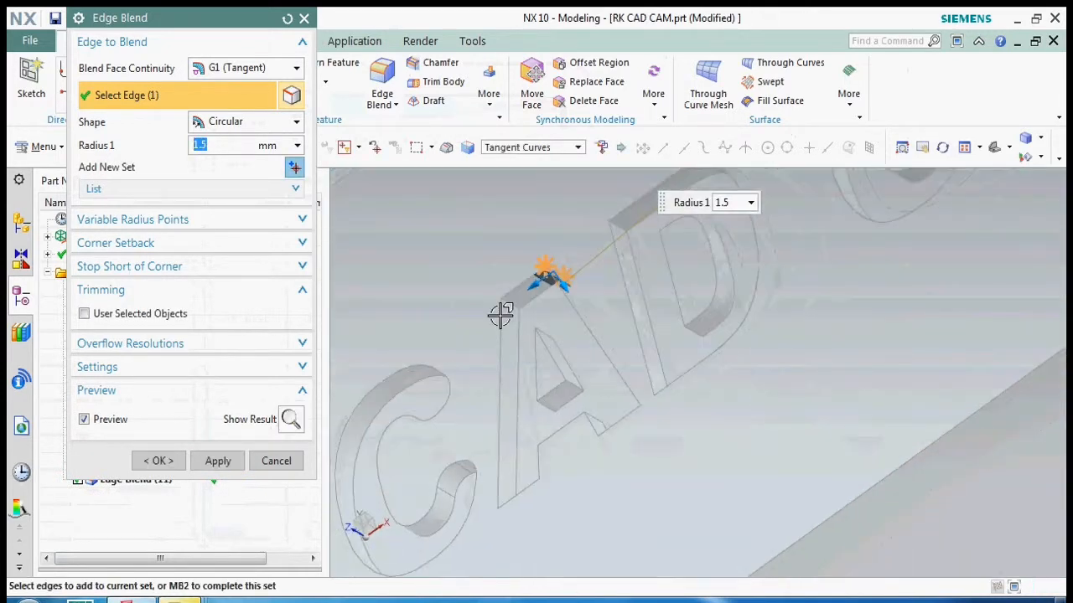
pyautogui.scroll(5, 501, 310)
pyautogui.click(516, 293)
pyautogui.scroll(-5, 513, 289)
# Add the two bottom corner edges of the left leg of the A in CAD to the blend.
pyautogui.scroll(-3, 507, 373)
pyautogui.moveTo(515, 408); pyautogui.dragTo(709, 424, button='middle')
pyautogui.scroll(6, 507, 414)
pyautogui.click(503, 403)
pyautogui.click(712, 411)
pyautogui.scroll(-5, 695, 436)
# Add the two bottom corner edges of that A's right leg and apply the 1.5 mm blend.
pyautogui.scroll(5, 666, 469)
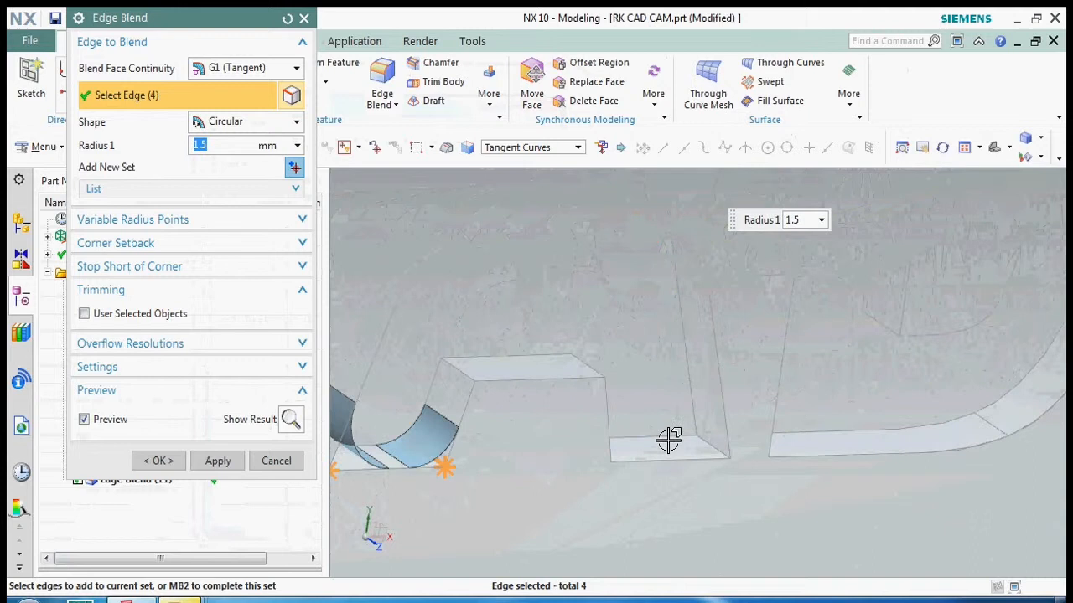
pyautogui.click(706, 444)
pyautogui.scroll(-5, 662, 471)
pyautogui.moveTo(615, 498); pyautogui.dragTo(545, 482, button='middle')
pyautogui.scroll(5, 545, 478)
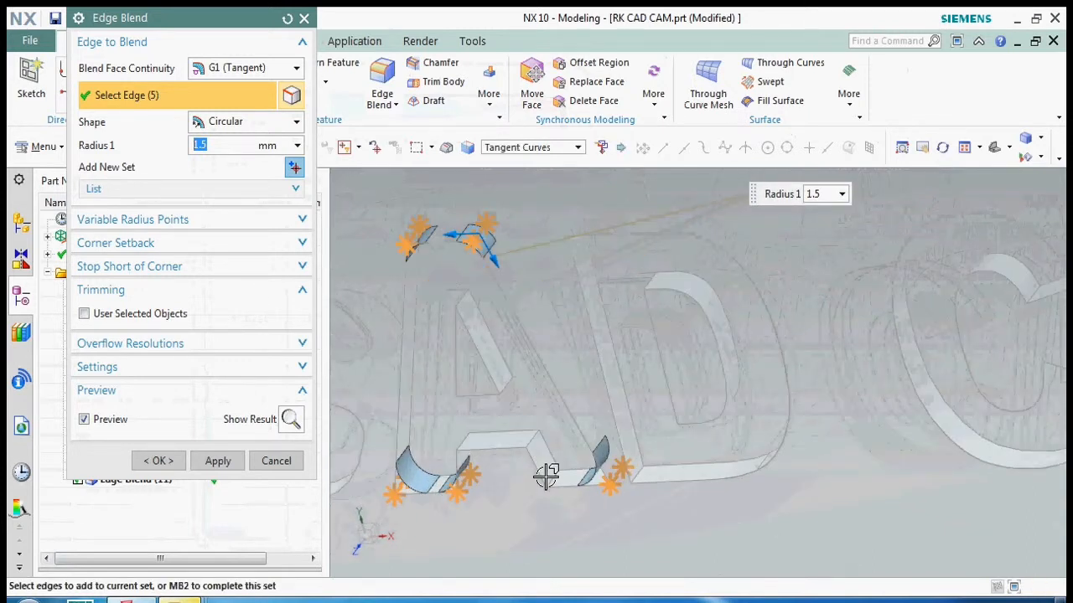
pyautogui.click(553, 484)
pyautogui.click(218, 461)
pyautogui.scroll(-5, 570, 481)
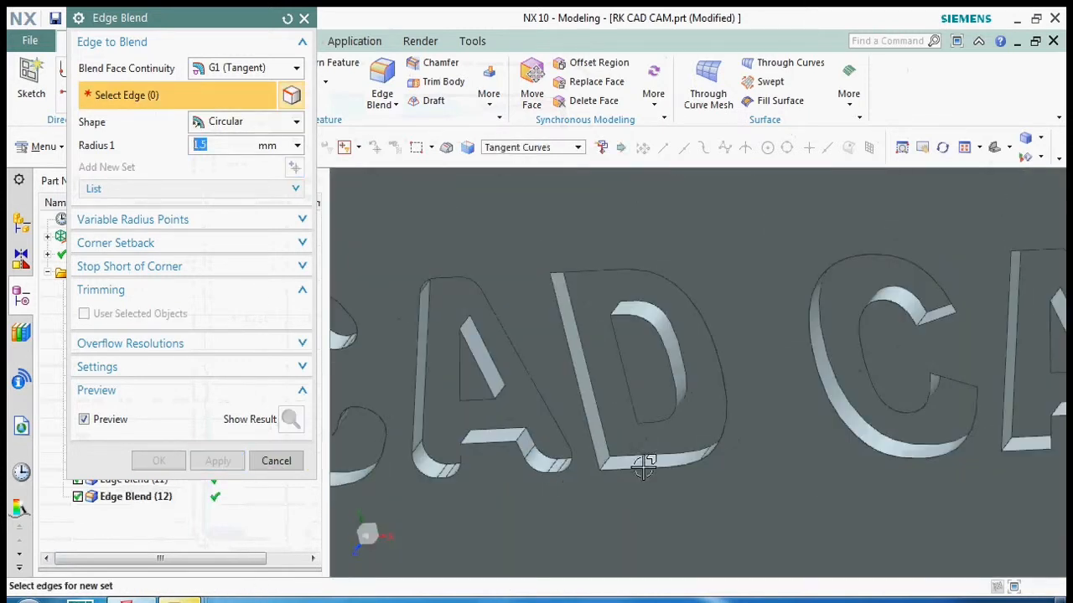
# Blend the D's lower-left and upper-left outer corner edges with a 1.5 mm radius.
pyautogui.scroll(5, 585, 474)
pyautogui.click(585, 474)
pyautogui.scroll(-5, 634, 496)
pyautogui.moveTo(628, 333); pyautogui.dragTo(592, 352, button='middle')
pyautogui.scroll(5, 593, 352)
pyautogui.click(586, 355)
pyautogui.click(218, 460)
pyautogui.scroll(-6, 612, 383)
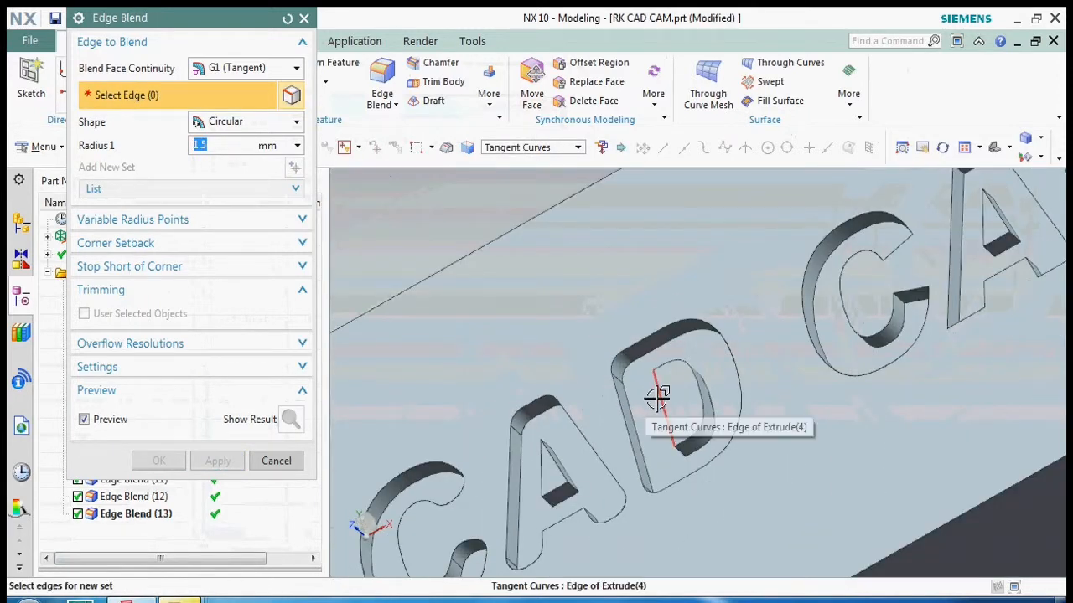
# Select the two corner edges at the lower end of the C in CAM for a 1.5 mm blend.
pyautogui.scroll(-3, 528, 309)
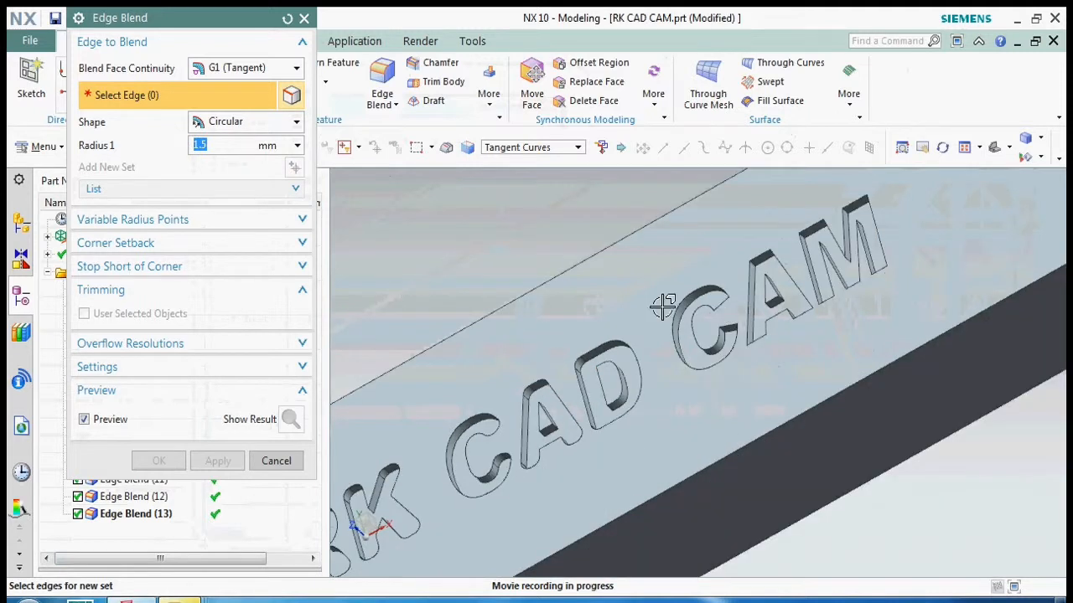
pyautogui.scroll(5, 662, 306)
pyautogui.click(842, 381)
pyautogui.scroll(3, 842, 381)
pyautogui.scroll(-6, 838, 402)
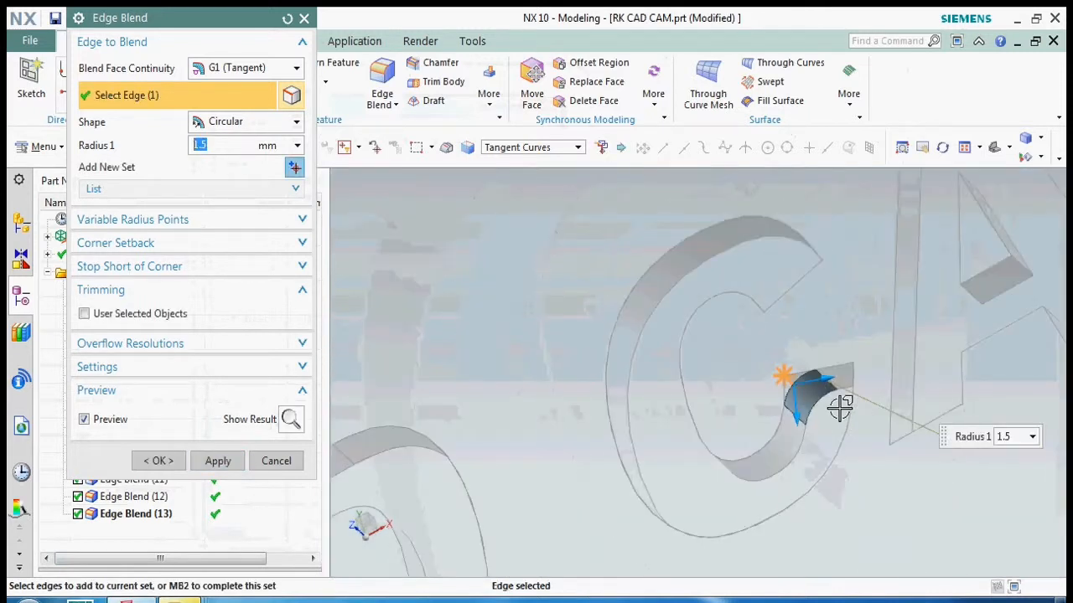
pyautogui.scroll(2, 888, 382)
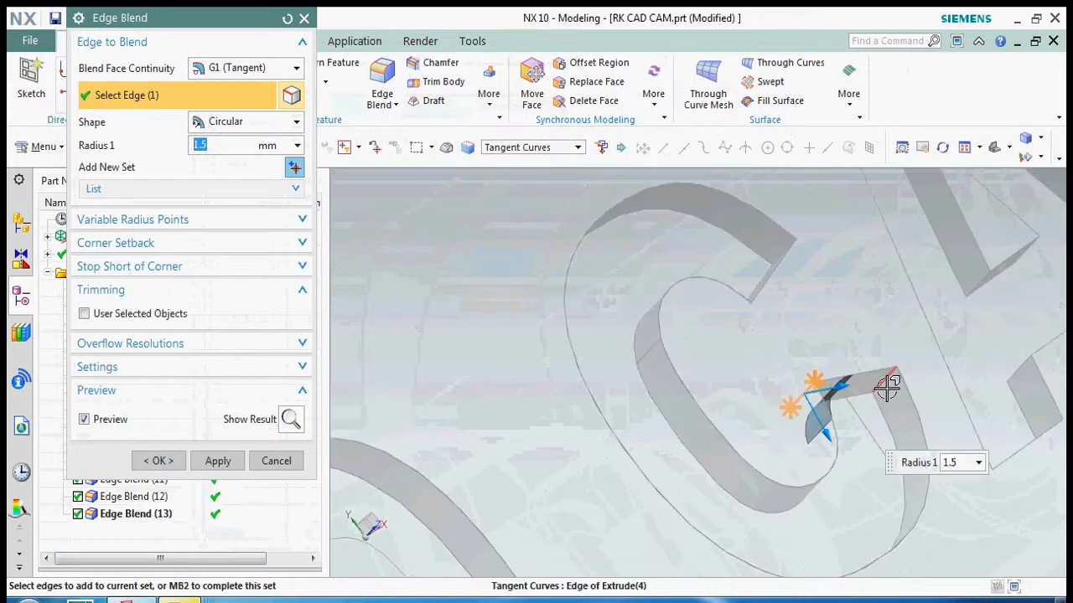
pyautogui.click(886, 383)
# Add the two corner edges at the upper end of the C in CAM and apply the 1.5 mm blend.
pyautogui.scroll(4, 785, 257)
pyautogui.click(771, 244)
pyautogui.scroll(-4, 724, 385)
pyautogui.moveTo(724, 385); pyautogui.dragTo(611, 306, button='middle')
pyautogui.scroll(3, 587, 435)
pyautogui.click(572, 425)
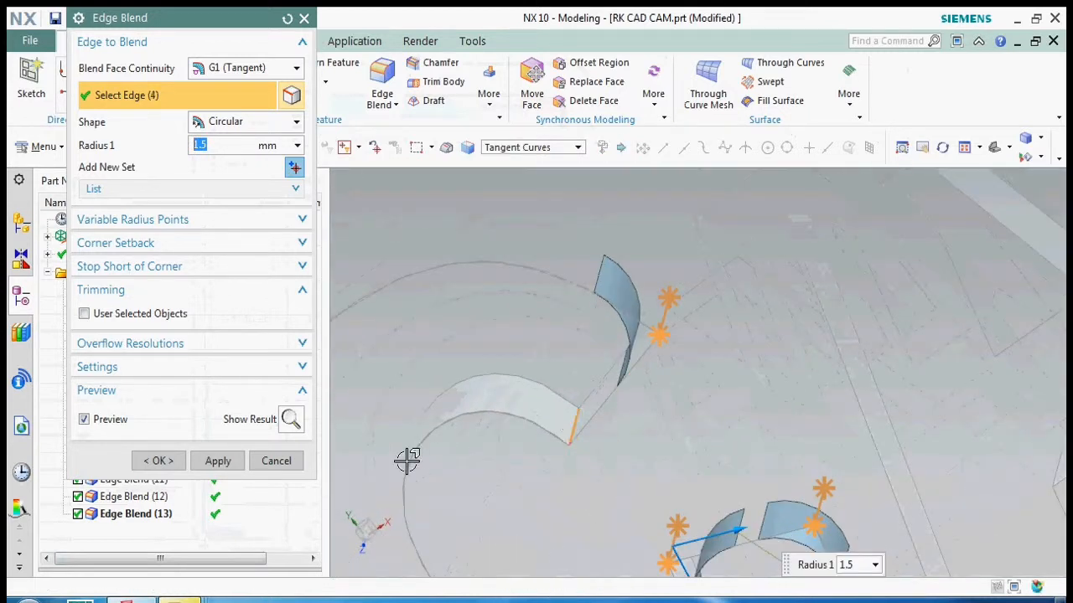
pyautogui.click(217, 461)
# Select the four bottom corner edges of both legs of the A in CAM for a 1.5 mm blend.
pyautogui.scroll(6, 574, 433)
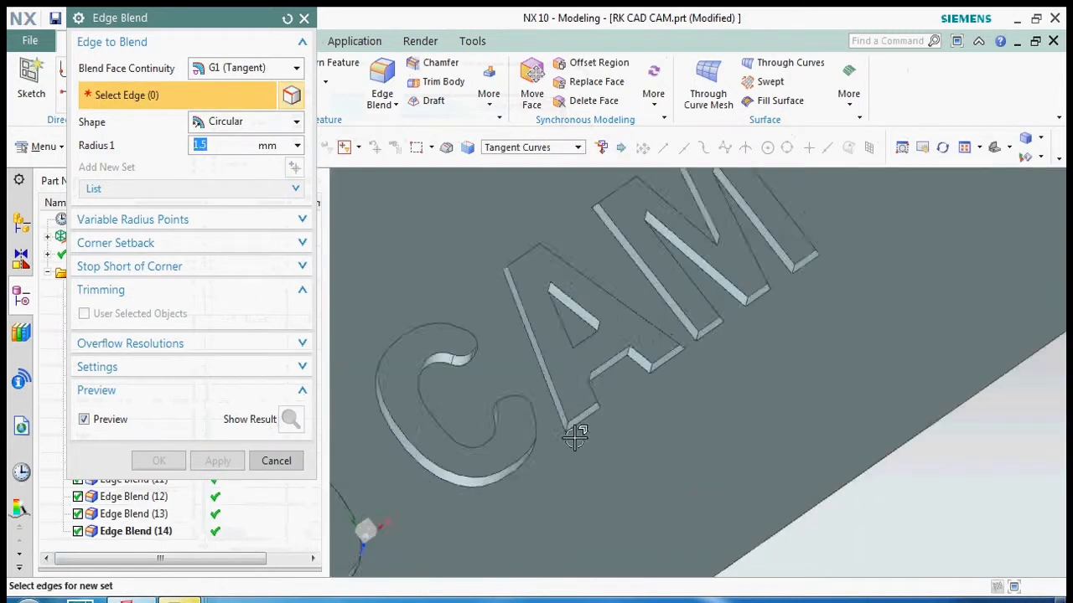
pyautogui.click(554, 408)
pyautogui.scroll(-4, 579, 415)
pyautogui.scroll(4, 704, 317)
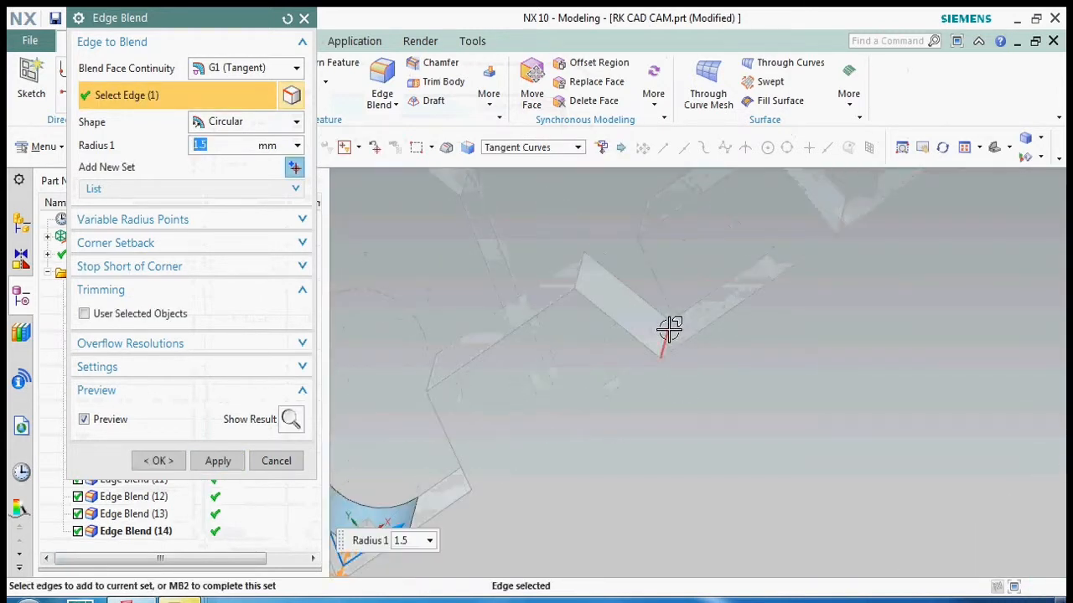
pyautogui.click(670, 328)
pyautogui.scroll(-4, 597, 377)
pyautogui.moveTo(566, 394); pyautogui.dragTo(598, 383, button='middle')
pyautogui.scroll(3, 581, 391)
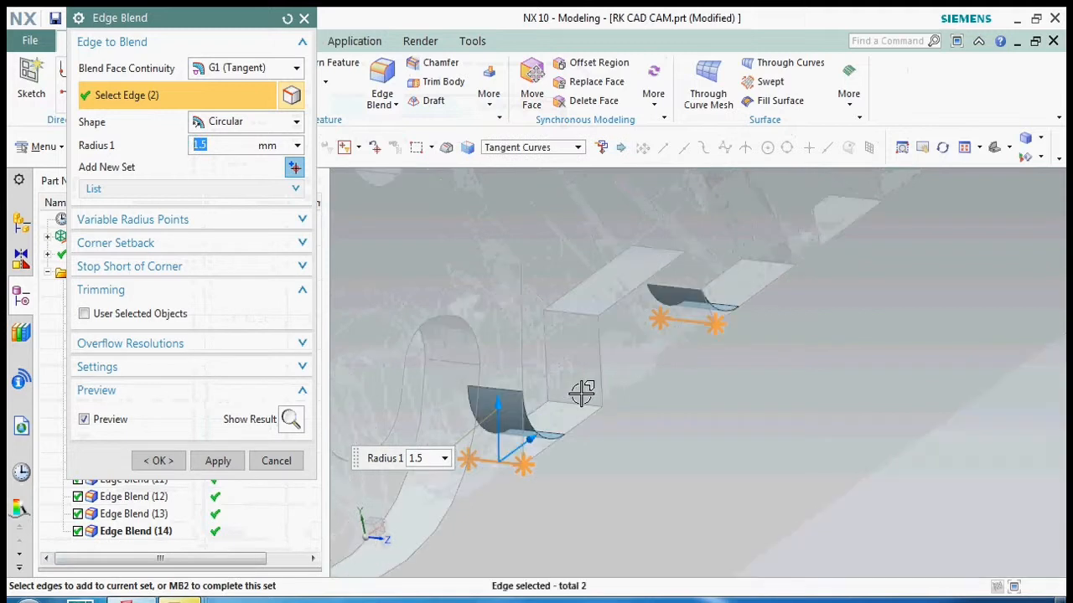
pyautogui.click(708, 327)
pyautogui.click(765, 263)
# Add the two top corner edges of the A in CAM and apply the 1.5 mm blend.
pyautogui.scroll(-6, 743, 377)
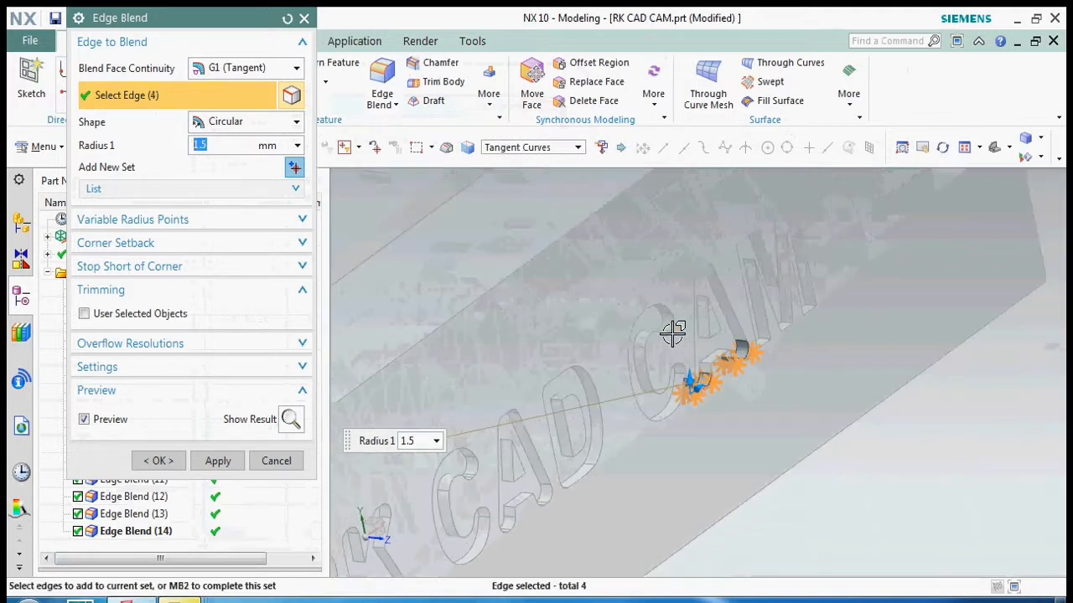
pyautogui.scroll(5, 788, 405)
pyautogui.click(802, 383)
pyautogui.scroll(-4, 712, 469)
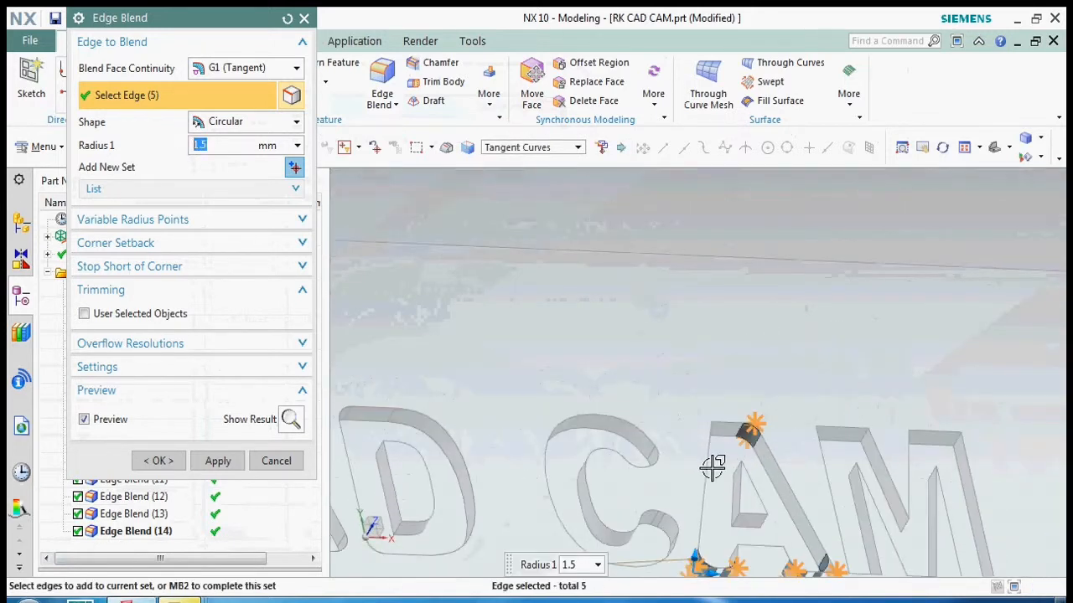
pyautogui.moveTo(712, 470); pyautogui.dragTo(639, 458, button='middle')
pyautogui.scroll(4, 788, 424)
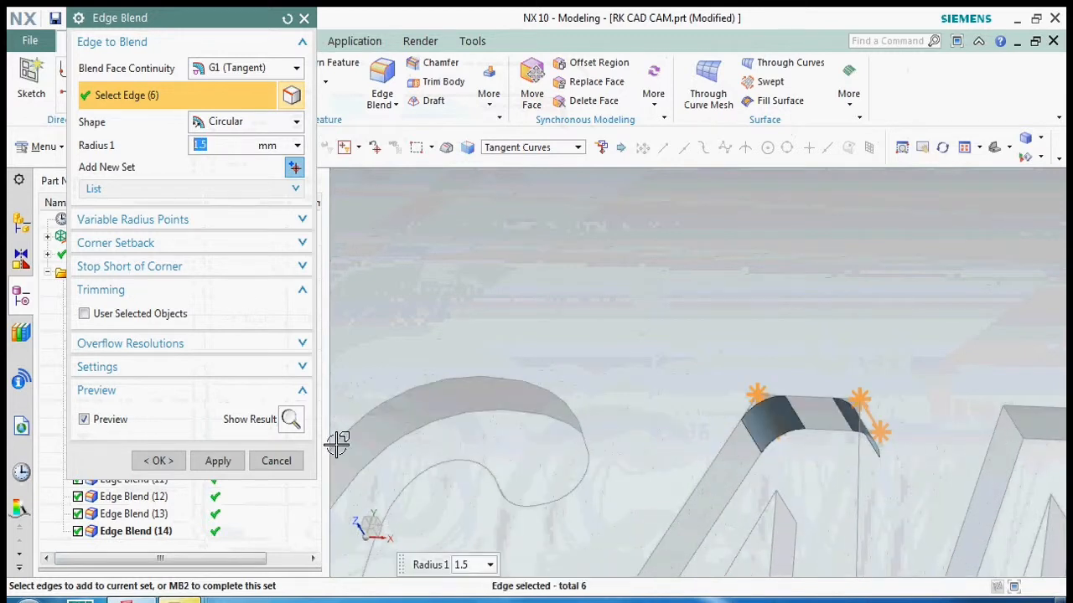
pyautogui.click(218, 461)
# Select the M's four top corner edges for a 1.5 mm edge blend.
pyautogui.scroll(-4, 723, 333)
pyautogui.scroll(5, 806, 356)
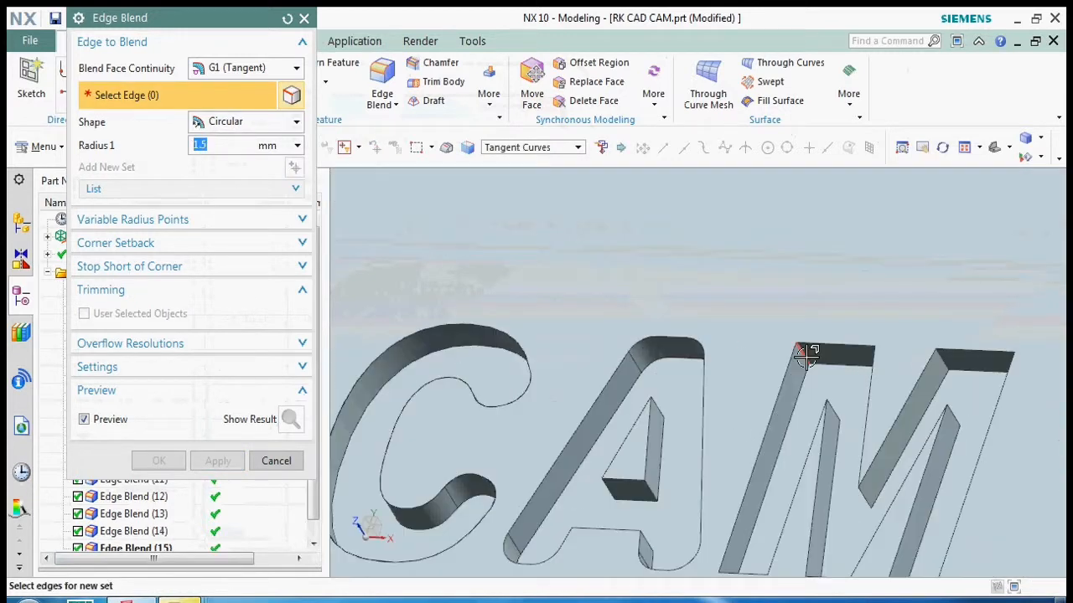
pyautogui.click(803, 354)
pyautogui.click(950, 358)
pyautogui.scroll(-4, 881, 383)
pyautogui.moveTo(881, 383); pyautogui.dragTo(950, 391, button='middle')
pyautogui.scroll(4, 928, 366)
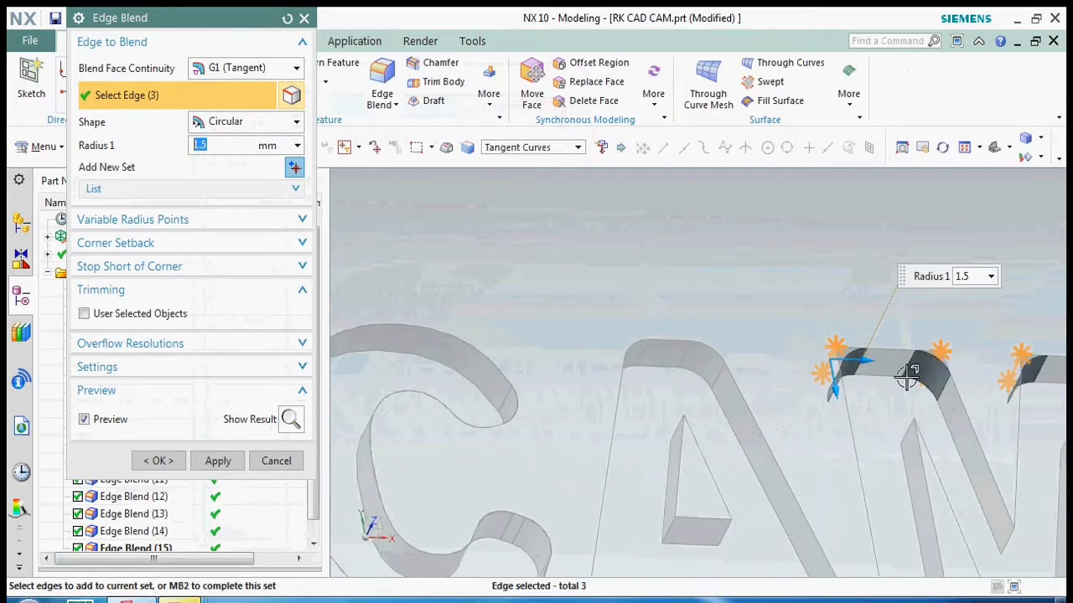
pyautogui.click(907, 377)
pyautogui.scroll(-4, 906, 377)
pyautogui.scroll(4, 986, 376)
pyautogui.scroll(-4, 972, 373)
# Add the left corner edge of each of the M's three bottom ends to the blend.
pyautogui.moveTo(937, 475); pyautogui.dragTo(894, 509, button='middle')
pyautogui.scroll(-4, 767, 436)
pyautogui.moveTo(766, 484); pyautogui.dragTo(745, 517, button='middle')
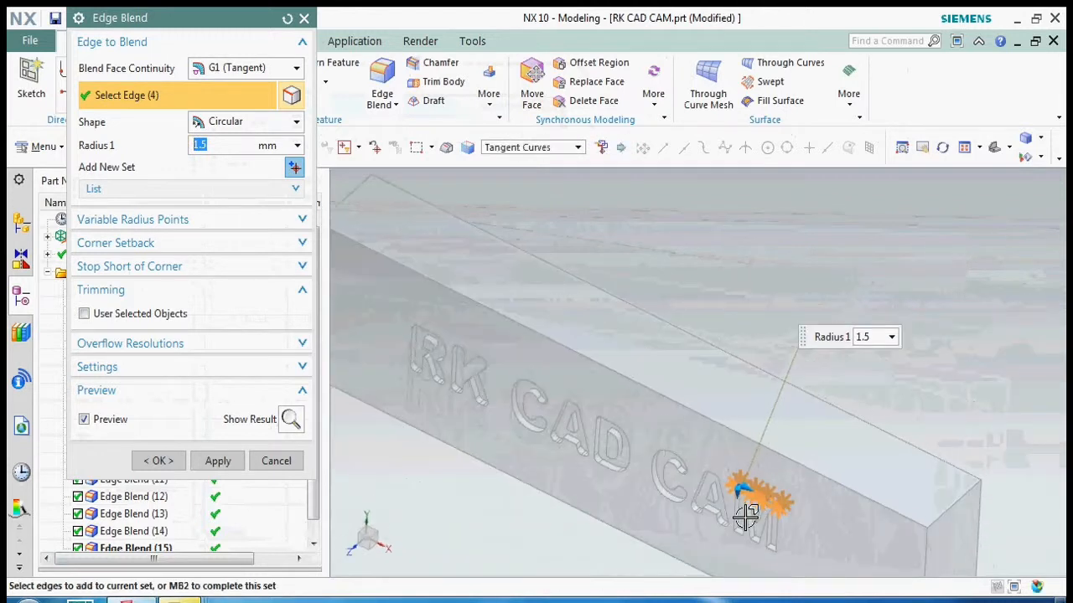
pyautogui.scroll(4, 745, 517)
pyautogui.click(701, 493)
pyautogui.scroll(-4, 742, 507)
pyautogui.scroll(4, 722, 493)
pyautogui.click(721, 493)
pyautogui.click(796, 541)
# Add the right corner edges of the M's three bottom ends and finish the 1.5 mm blend.
pyautogui.scroll(-4, 690, 455)
pyautogui.moveTo(689, 455); pyautogui.dragTo(718, 471, button='middle')
pyautogui.scroll(4, 702, 457)
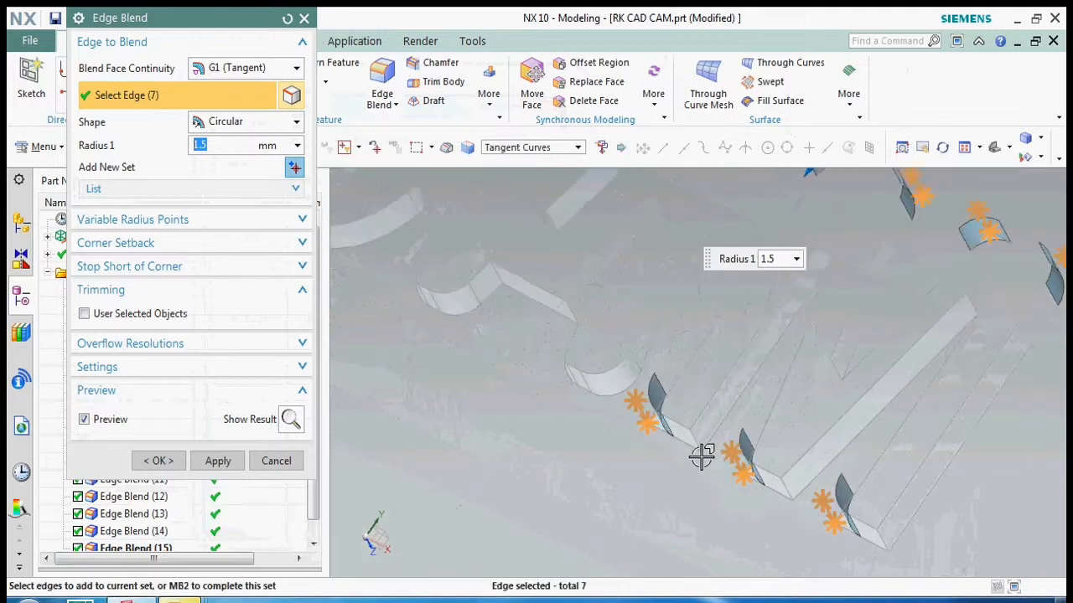
pyautogui.click(780, 486)
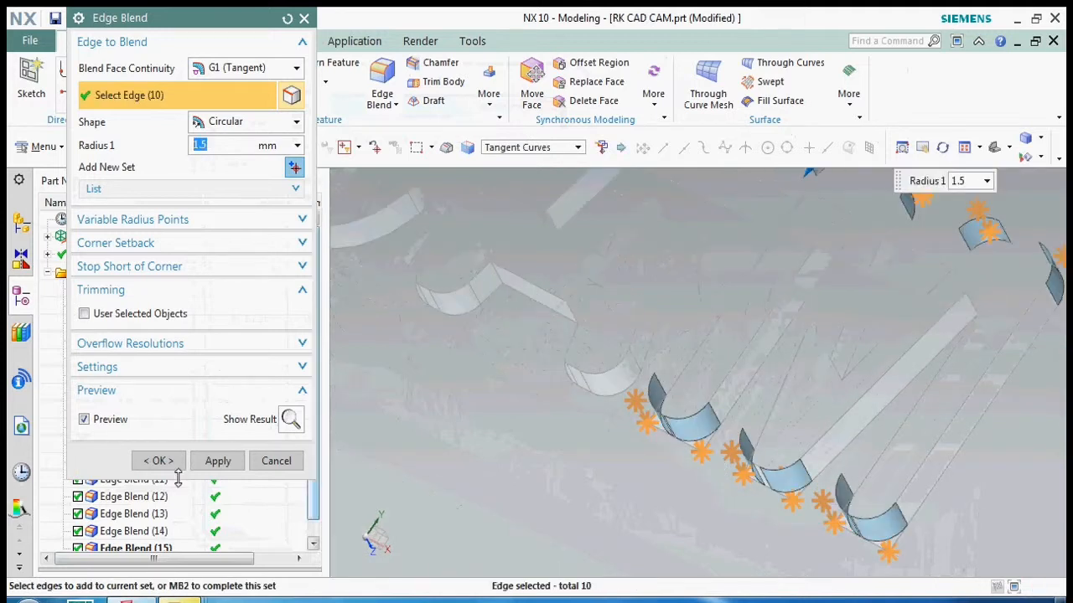
pyautogui.click(165, 463)
# Orient the view square to the engraved face and save the part.
pyautogui.scroll(-5, 843, 499)
pyautogui.moveTo(854, 519); pyautogui.dragTo(865, 491, button='middle')
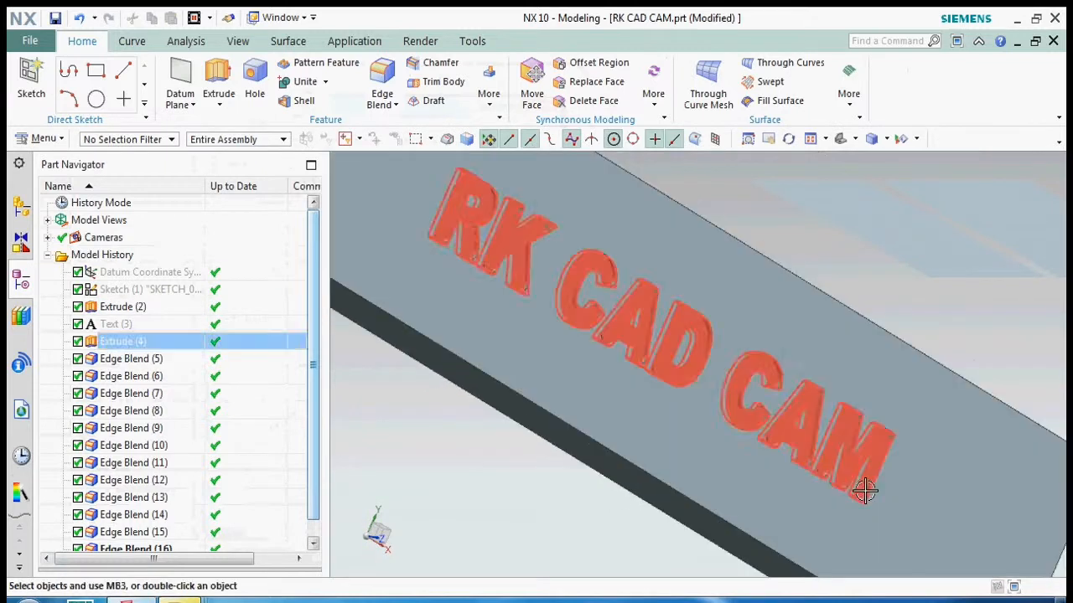
pyautogui.scroll(-4, 865, 491)
pyautogui.press('F8')
pyautogui.scroll(3, 681, 458)
pyautogui.rightClick(601, 264)
pyautogui.click(633, 265)
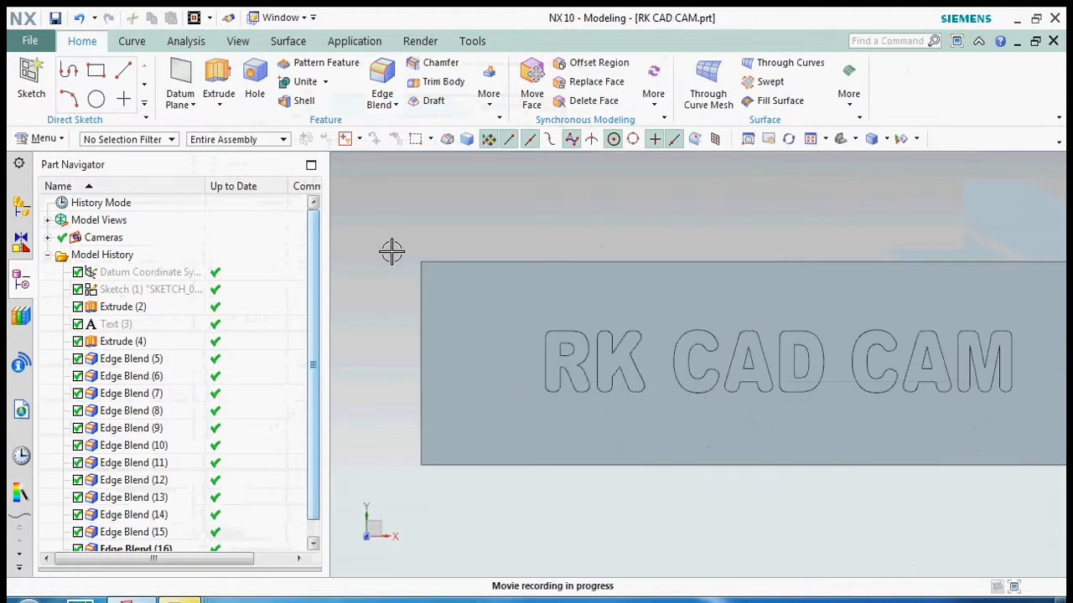
# Orbit the finished block to an angled view of the engraving and refresh the display.
pyautogui.scroll(-1, 399, 283)
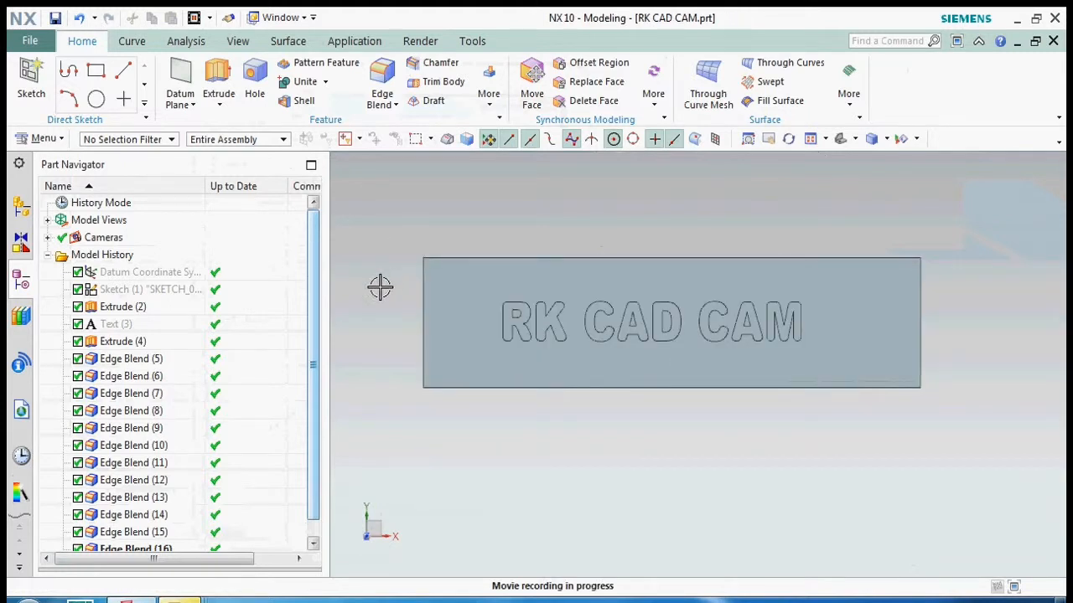
pyautogui.moveTo(379, 288); pyautogui.dragTo(409, 292, button='middle')
pyautogui.click(379, 259)
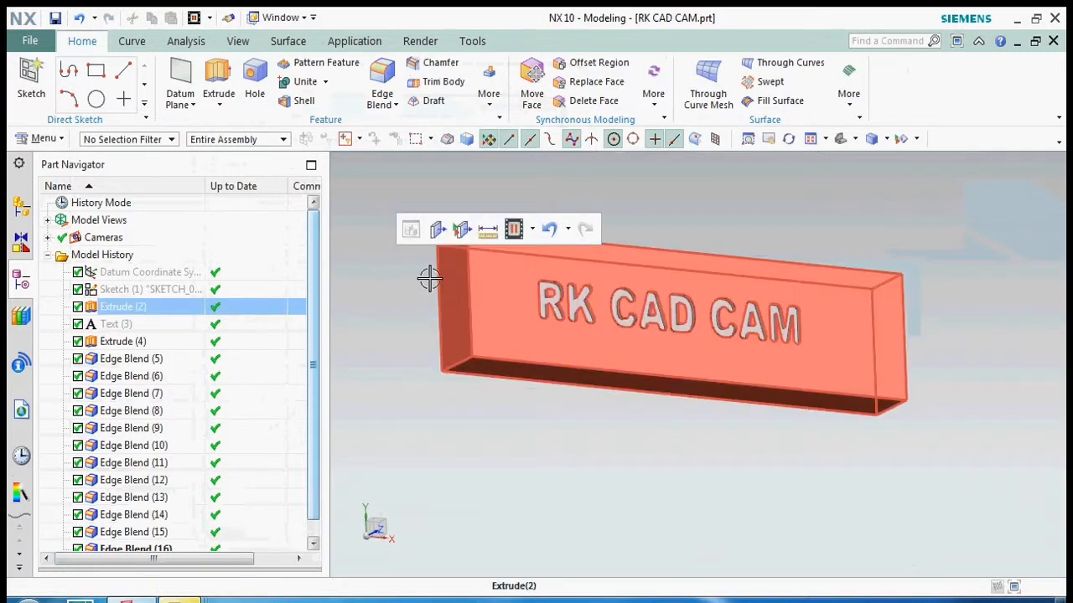
pyautogui.rightClick(383, 200)
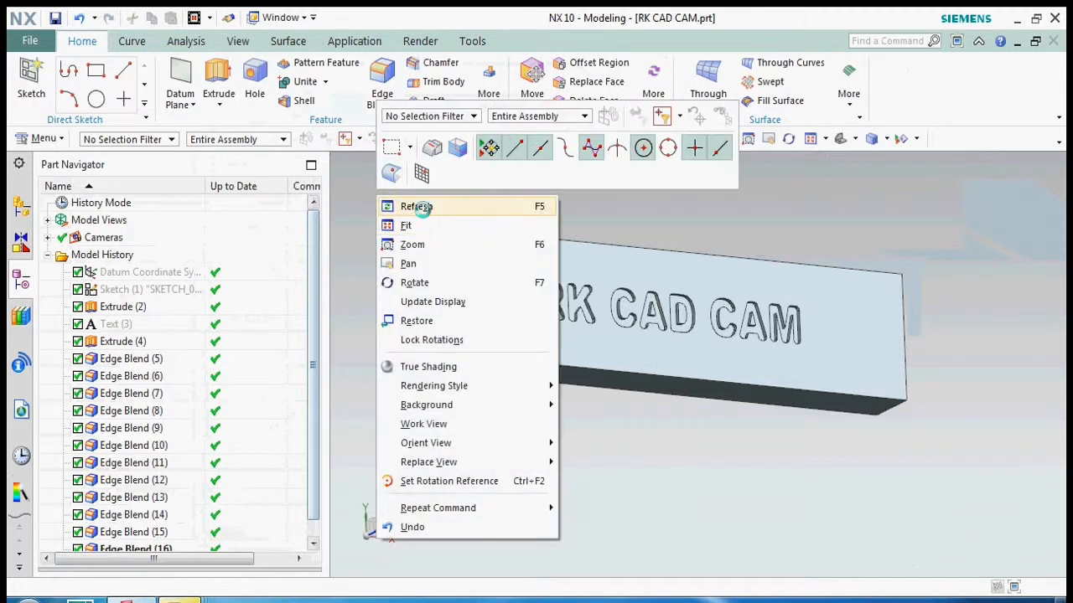
pyautogui.click(404, 206)
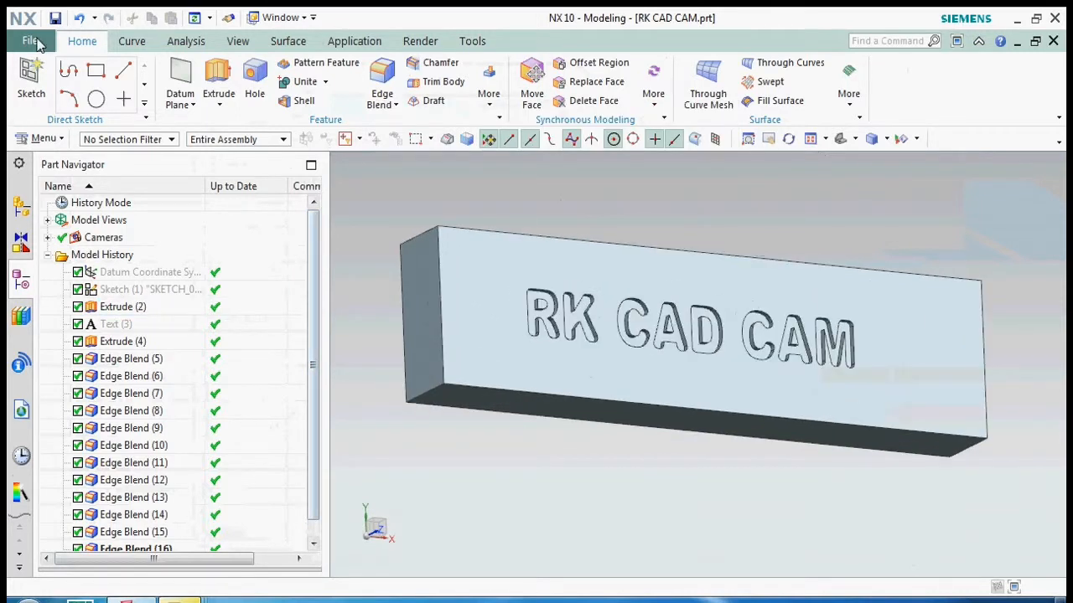
pyautogui.click(31, 42)
pyautogui.click(792, 186)
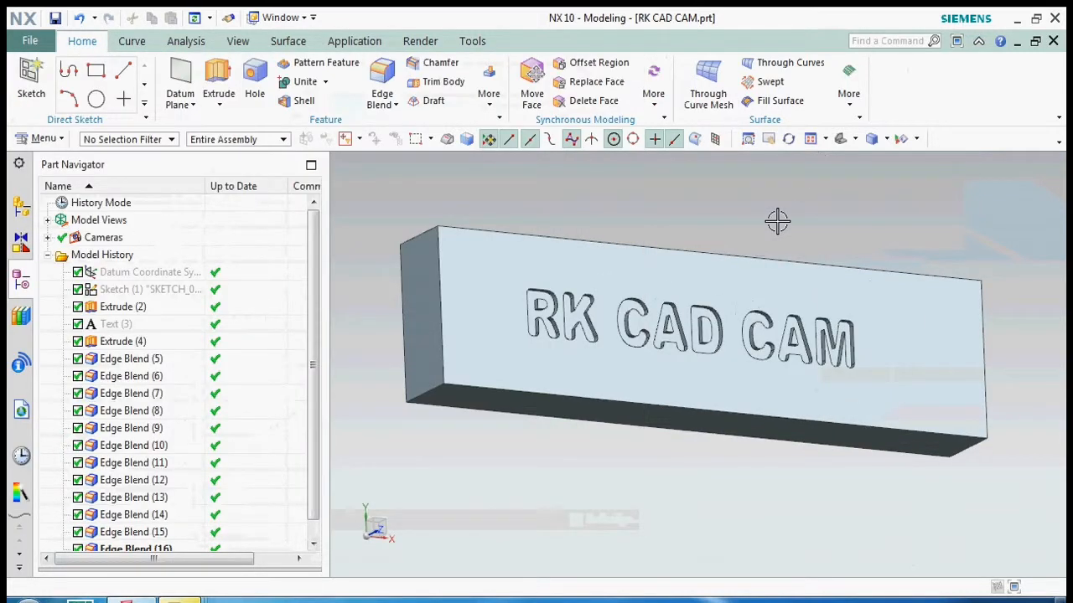
# Switch the part to the Manufacturing environment with the cam_general session configuration and the mill_planar setup.
pyautogui.click(27, 42)
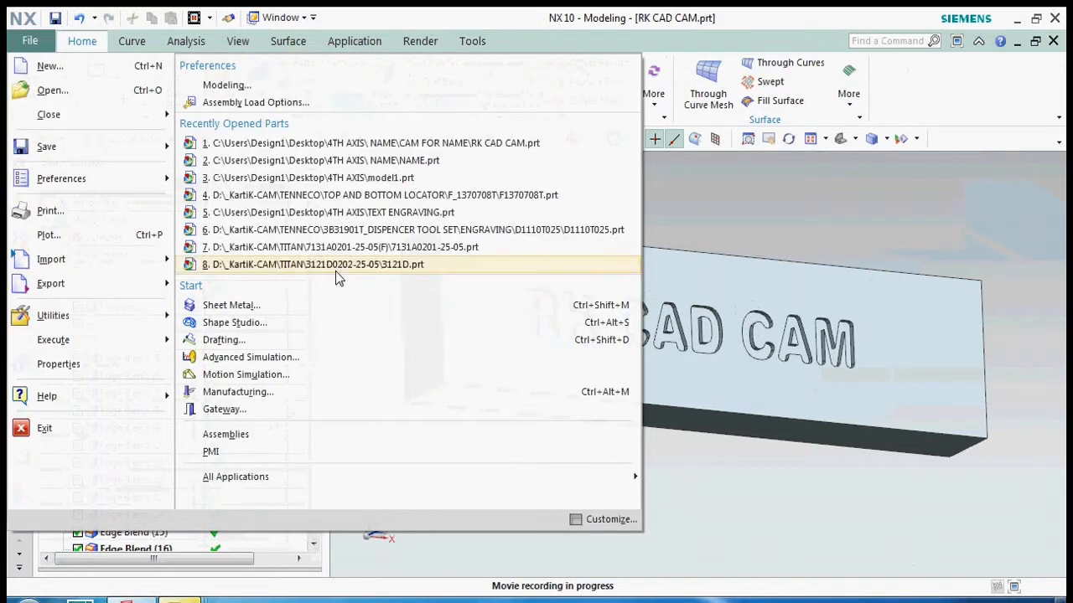
pyautogui.click(270, 388)
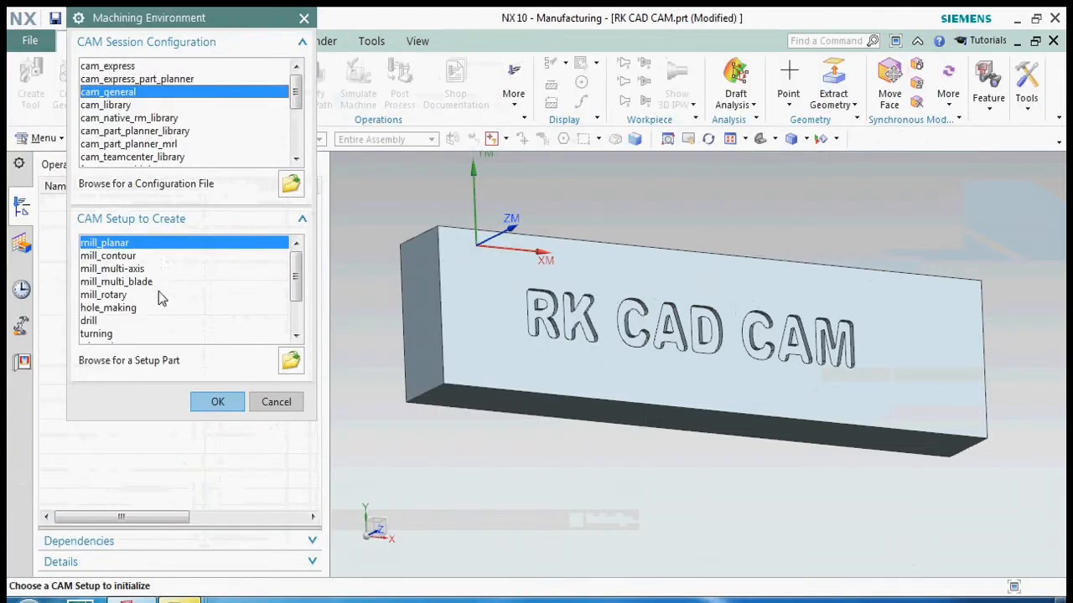
pyautogui.click(212, 407)
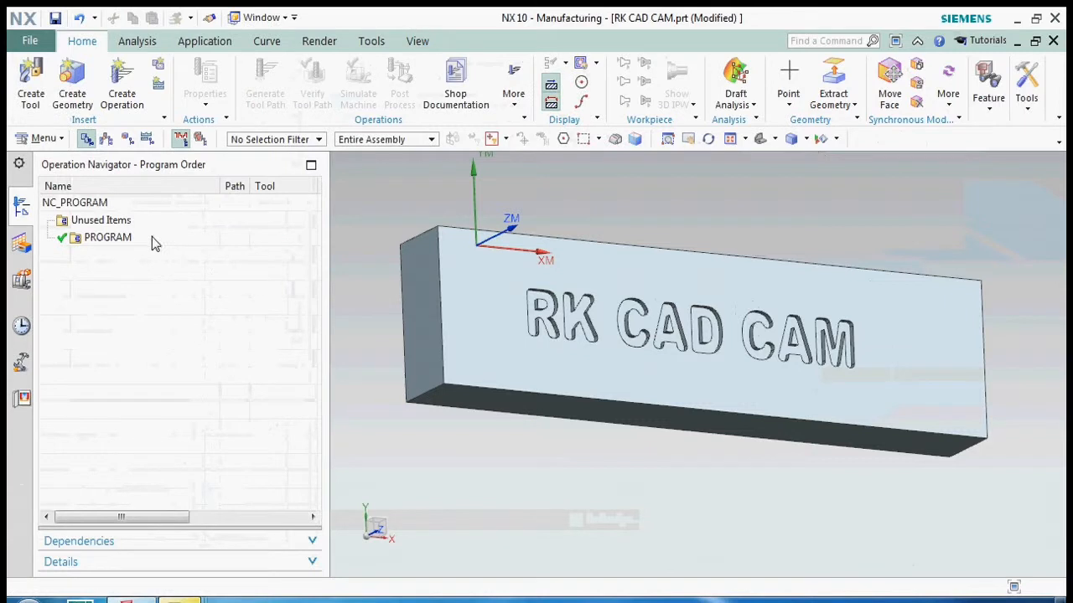
# Insert a mill_planar PLANAR_PROFILE operation under PROGRAM and assign WORKPIECE as its geometry.
pyautogui.rightClick(151, 238)
pyautogui.moveTo(184, 441)
pyautogui.click(306, 445)
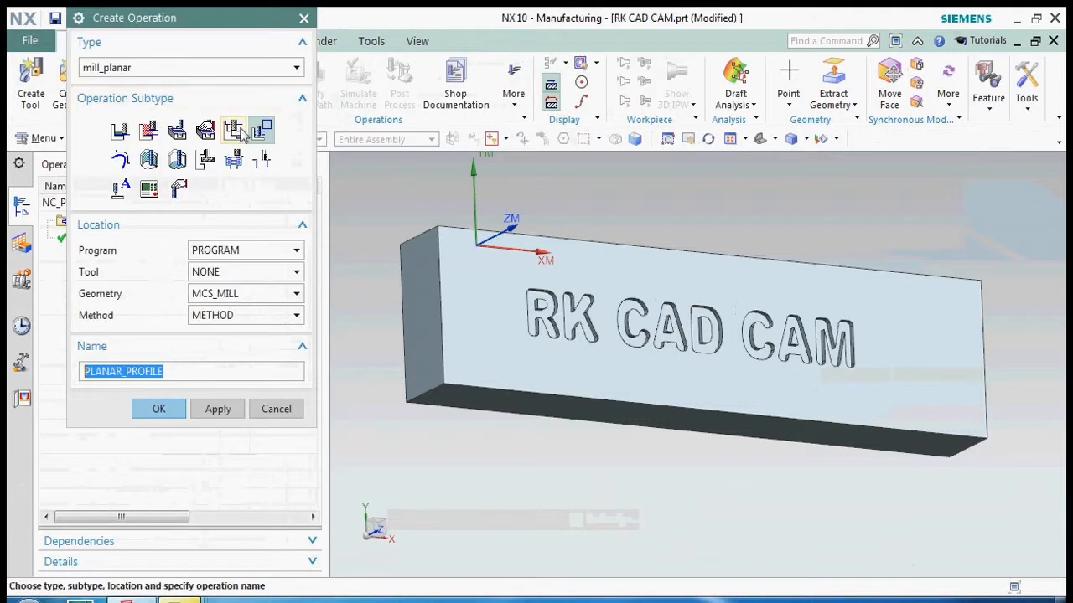
pyautogui.click(159, 409)
pyautogui.click(200, 114)
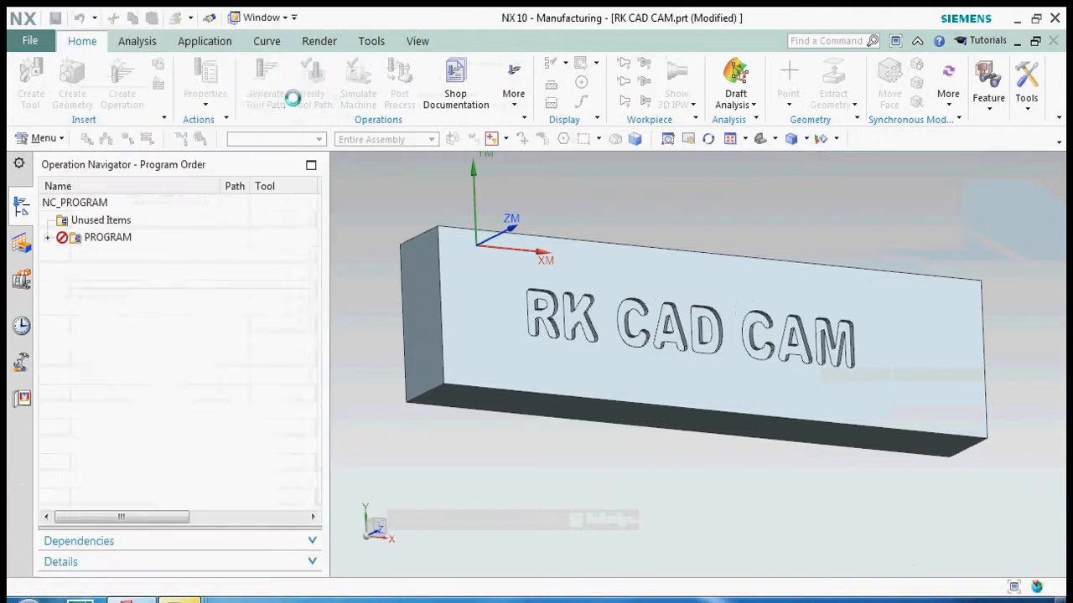
# Edit the WORKPIECE geometry and specify the engraved solid block as the part.
pyautogui.click(290, 72)
pyautogui.click(265, 80)
pyautogui.click(437, 312)
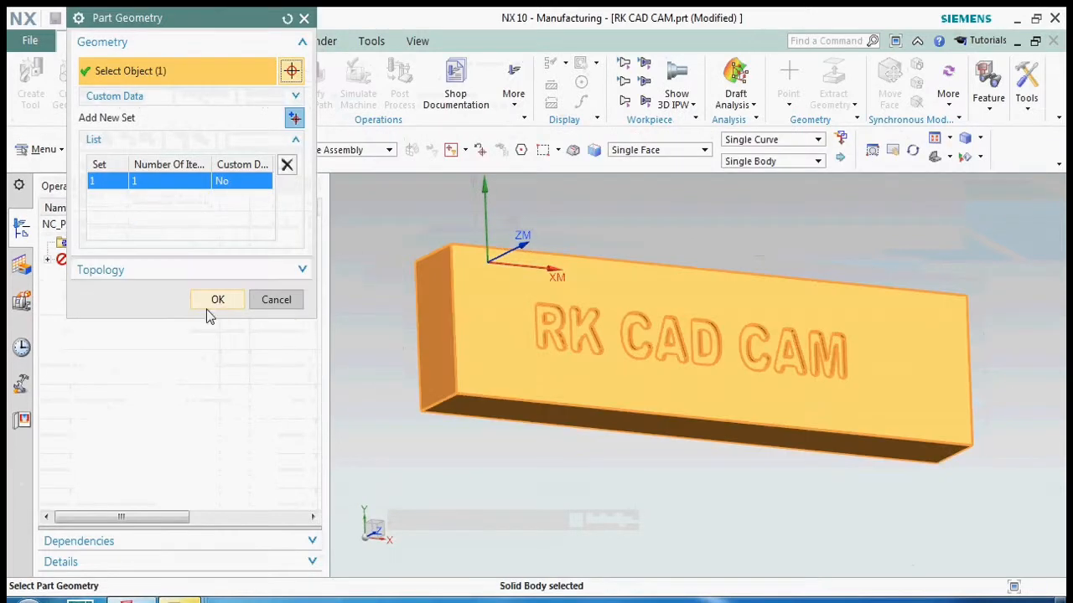
pyautogui.click(207, 309)
# Specify the WORKPIECE blank as a Bounding Block with zero offsets on all sides and accept the workpiece.
pyautogui.click(260, 101)
pyautogui.click(184, 44)
pyautogui.click(184, 67)
pyautogui.click(182, 128)
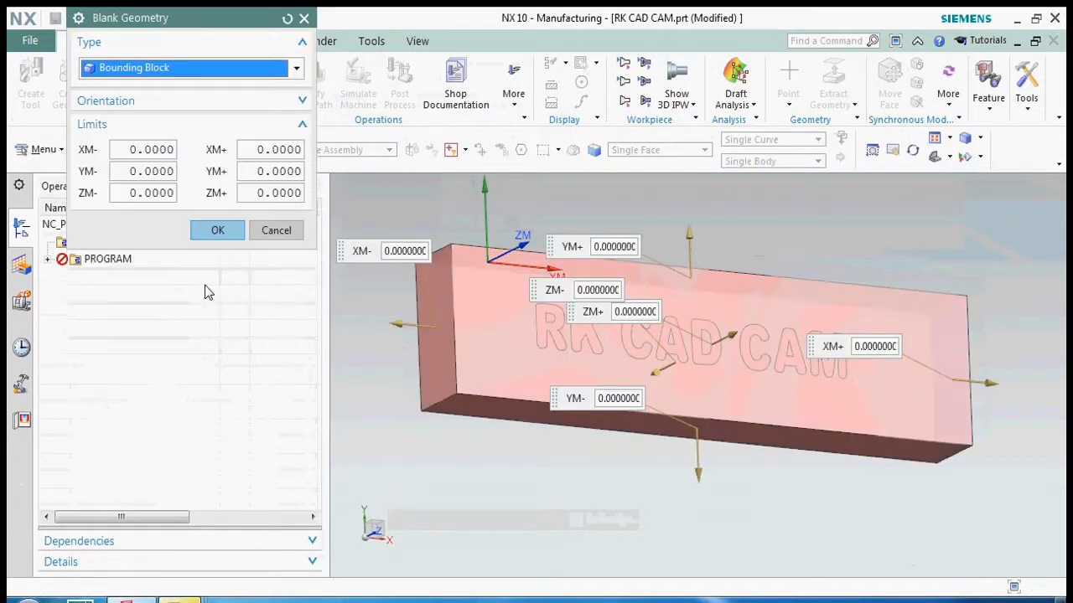
pyautogui.click(211, 233)
pyautogui.click(213, 337)
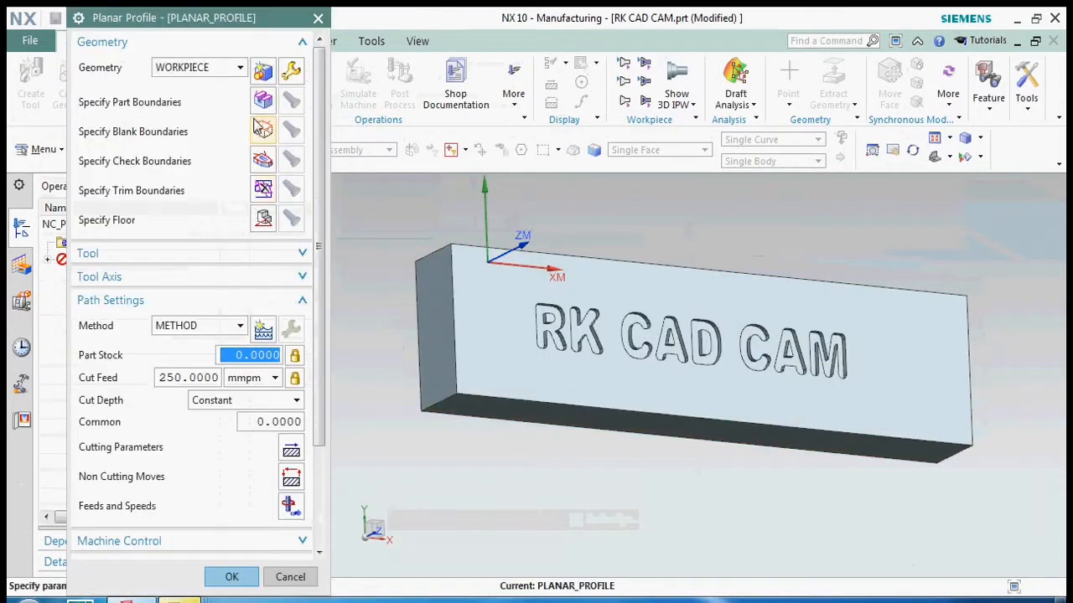
pyautogui.click(263, 105)
pyautogui.click(260, 47)
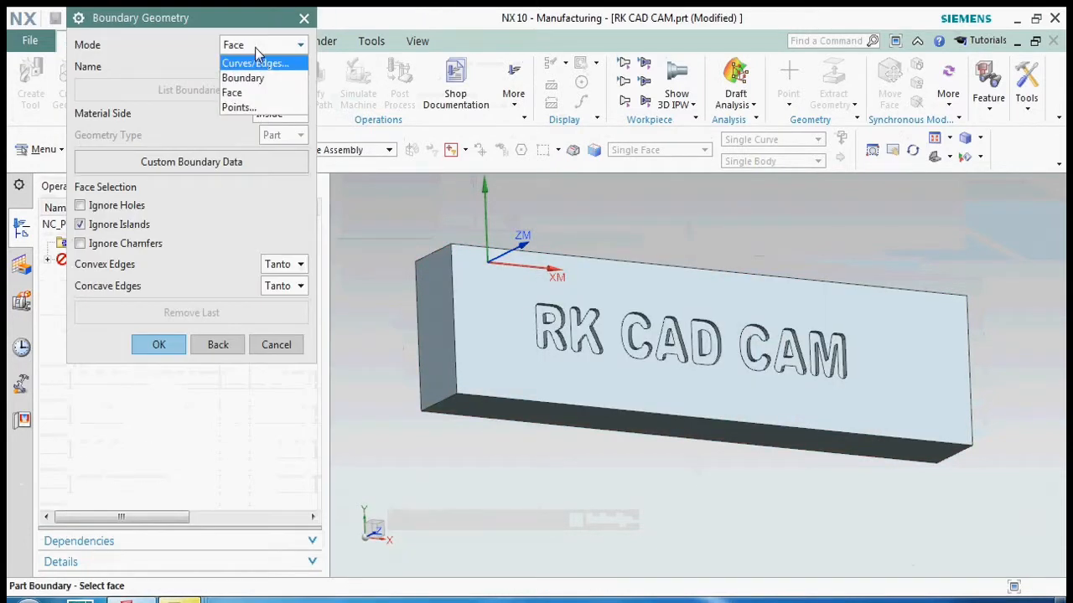
pyautogui.click(254, 46)
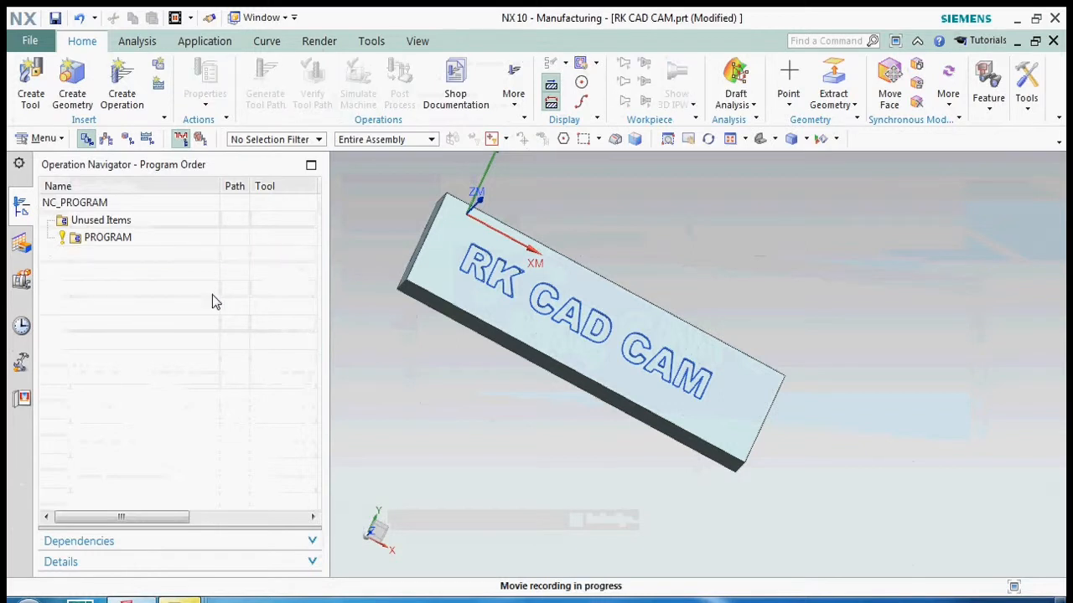
# Clear the blue outlines from the engraved letters and save the part in a top view.
pyautogui.rightClick(486, 285)
pyautogui.click(456, 359)
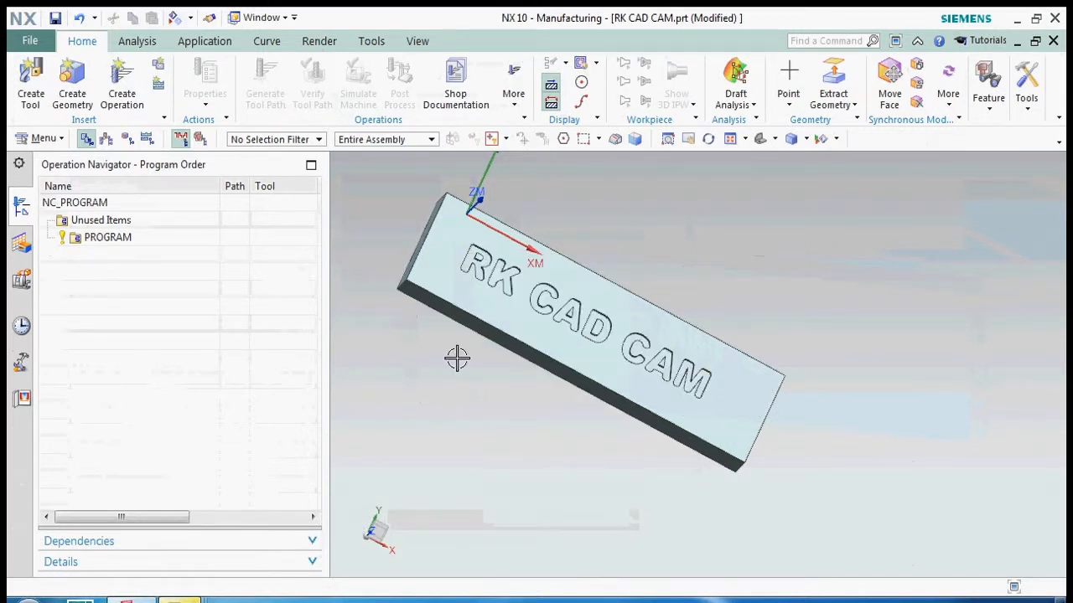
pyautogui.click(503, 402)
pyautogui.scroll(-1, 543, 418)
pyautogui.hotkey('ctrl', 'alt', 't')
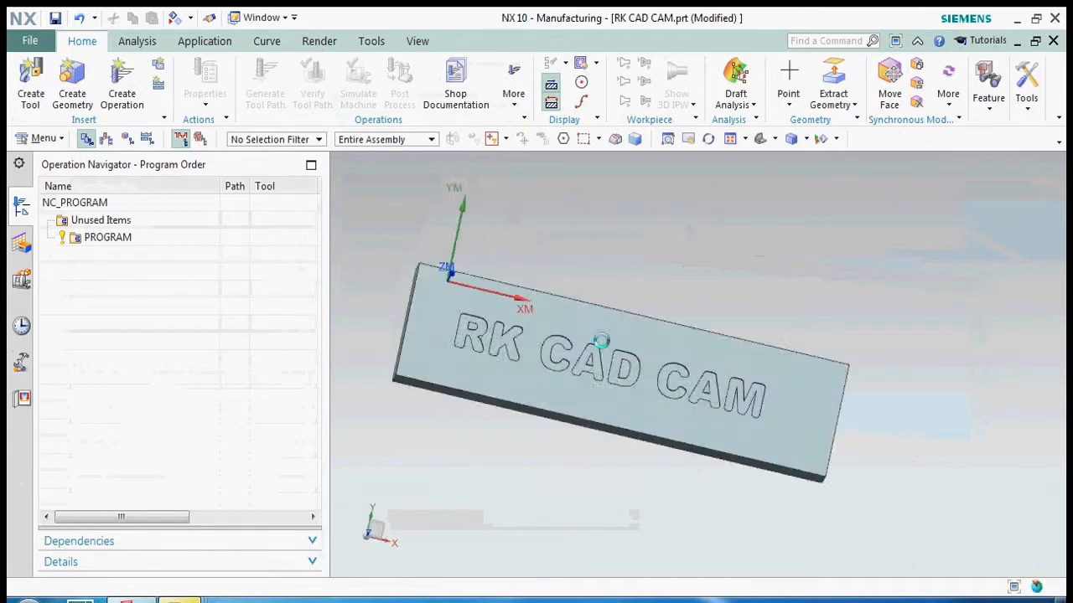
pyautogui.click(534, 238)
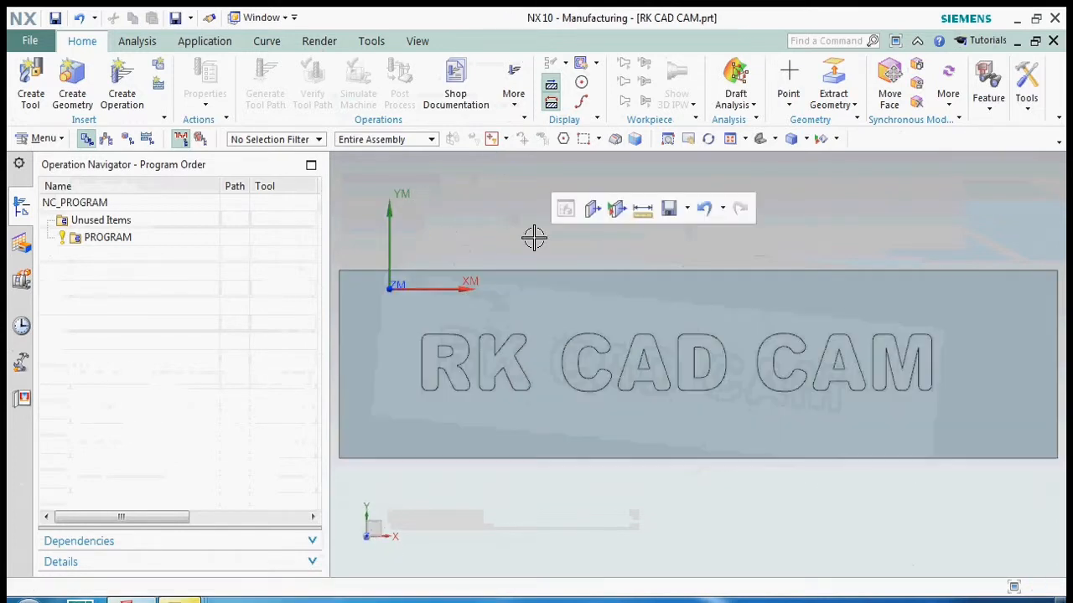
# Create a new PLANAR_PROFILE operation in PROGRAM from mill_planar, using WORKPIECE as its geometry.
pyautogui.moveTo(534, 238); pyautogui.dragTo(394, 394, button='middle')
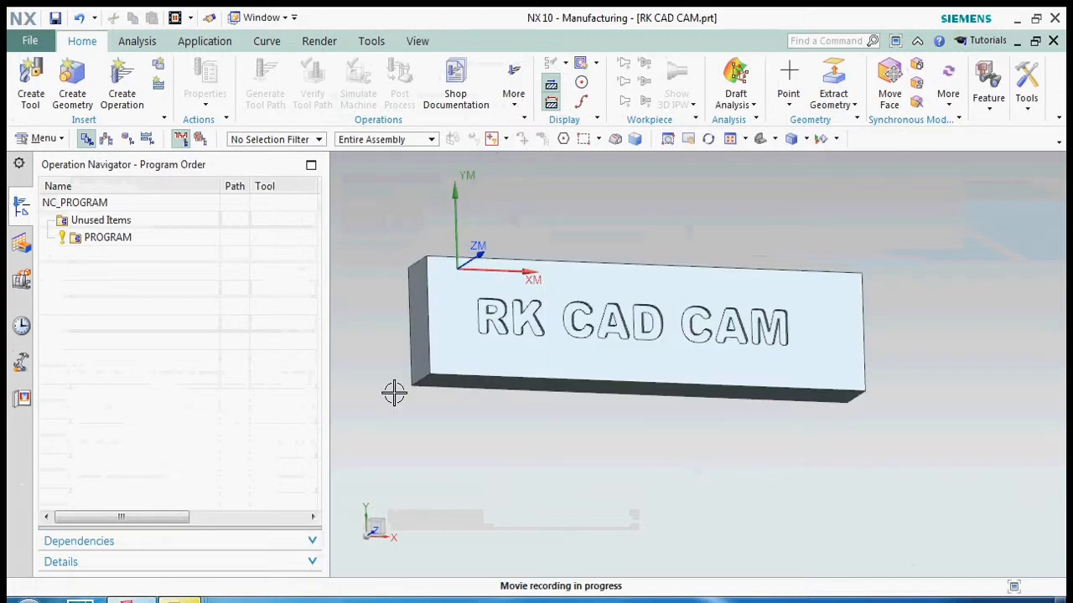
pyautogui.rightClick(168, 243)
pyautogui.moveTo(227, 446)
pyautogui.click(324, 454)
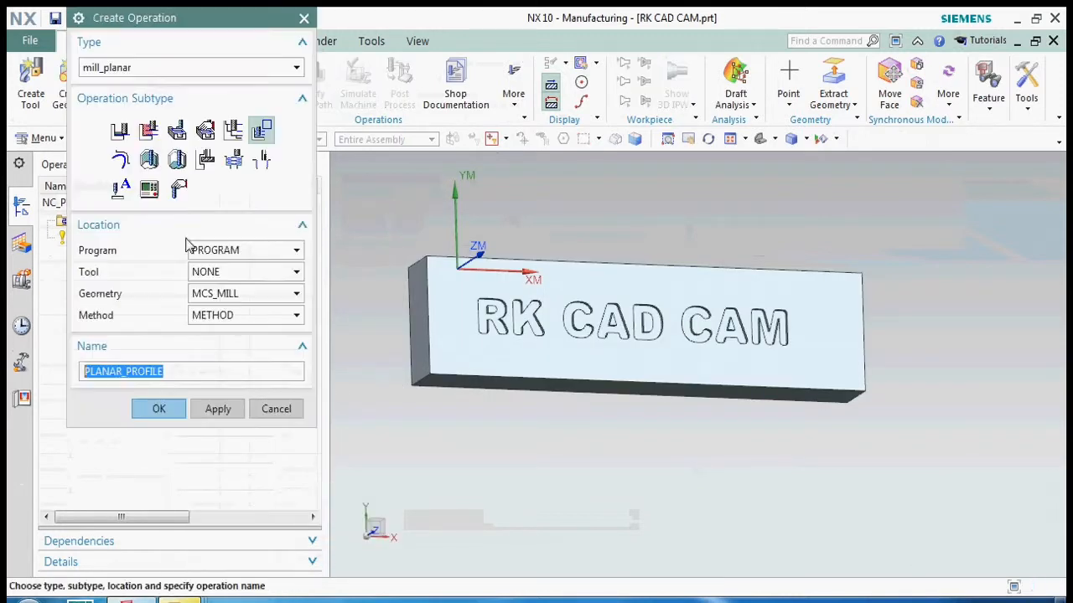
pyautogui.click(155, 409)
pyautogui.click(209, 116)
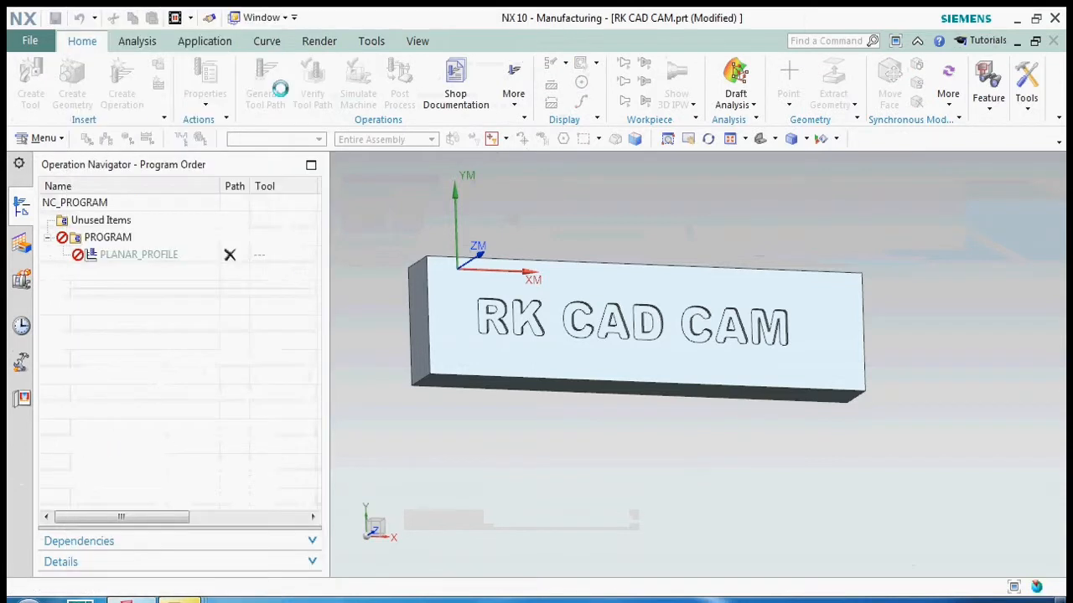
# Review the part geometry and the bounding-block blank defined in WORKPIECE.
pyautogui.click(291, 70)
pyautogui.click(290, 73)
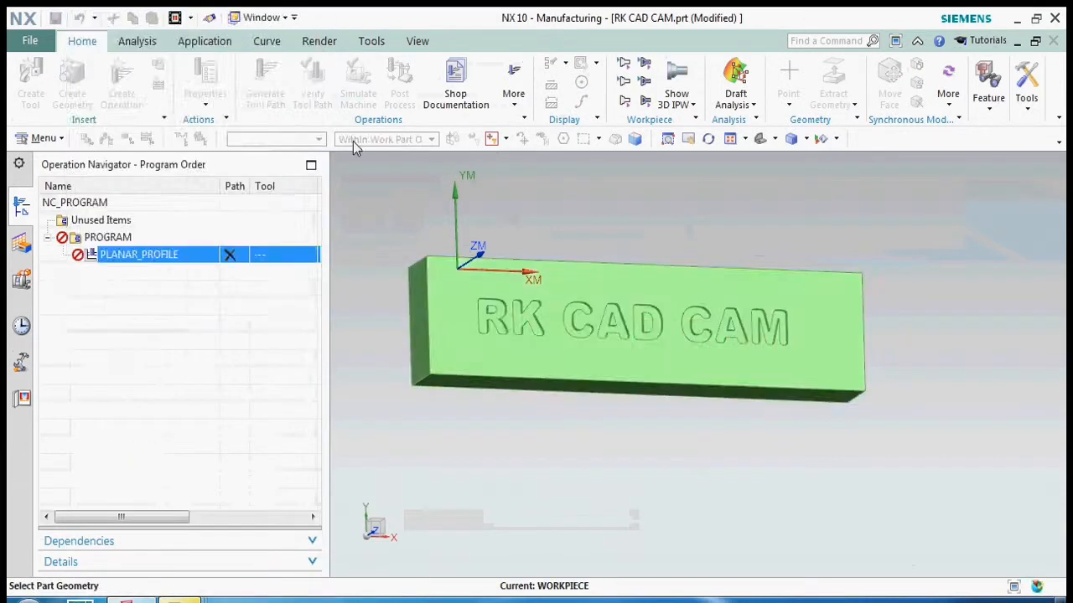
pyautogui.click(277, 300)
pyautogui.click(259, 101)
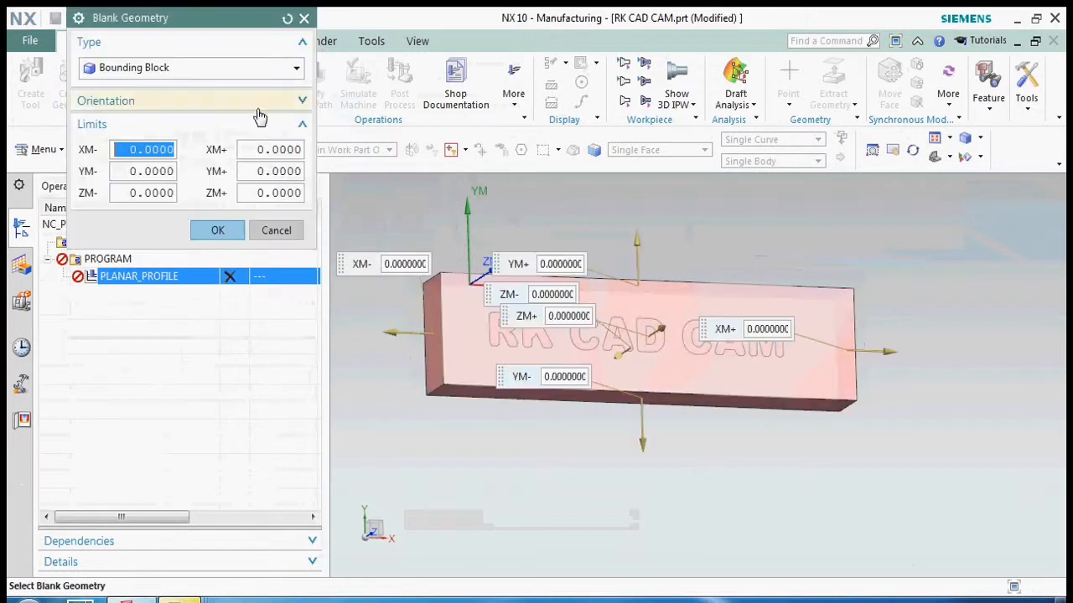
pyautogui.click(276, 232)
pyautogui.click(281, 340)
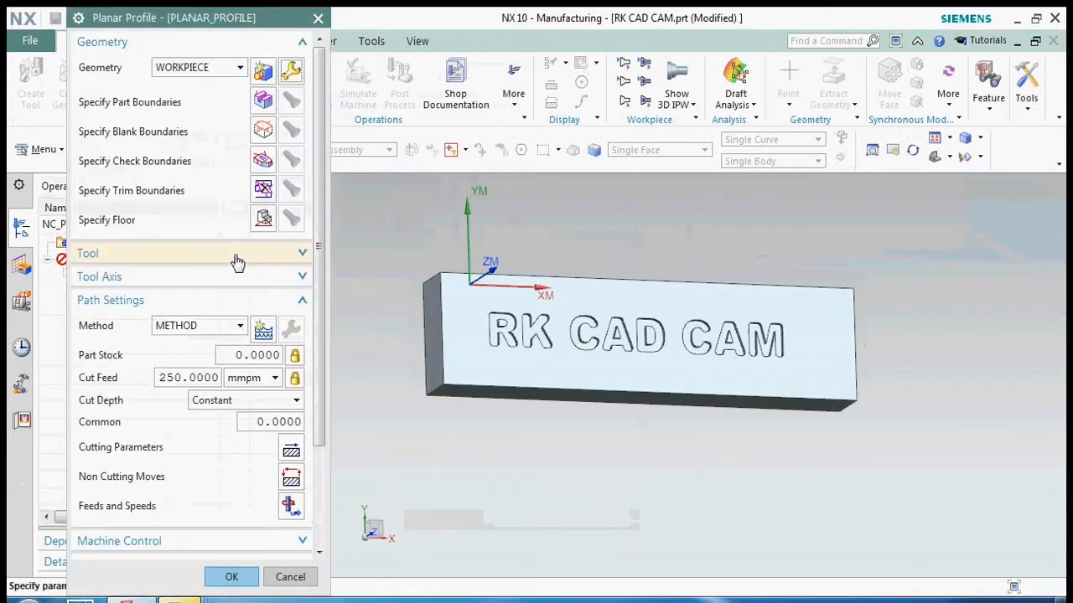
# Start the part boundaries in Curves/Edges mode with a user-defined plane on the block's engraved face.
pyautogui.click(267, 101)
pyautogui.click(277, 44)
pyautogui.click(281, 62)
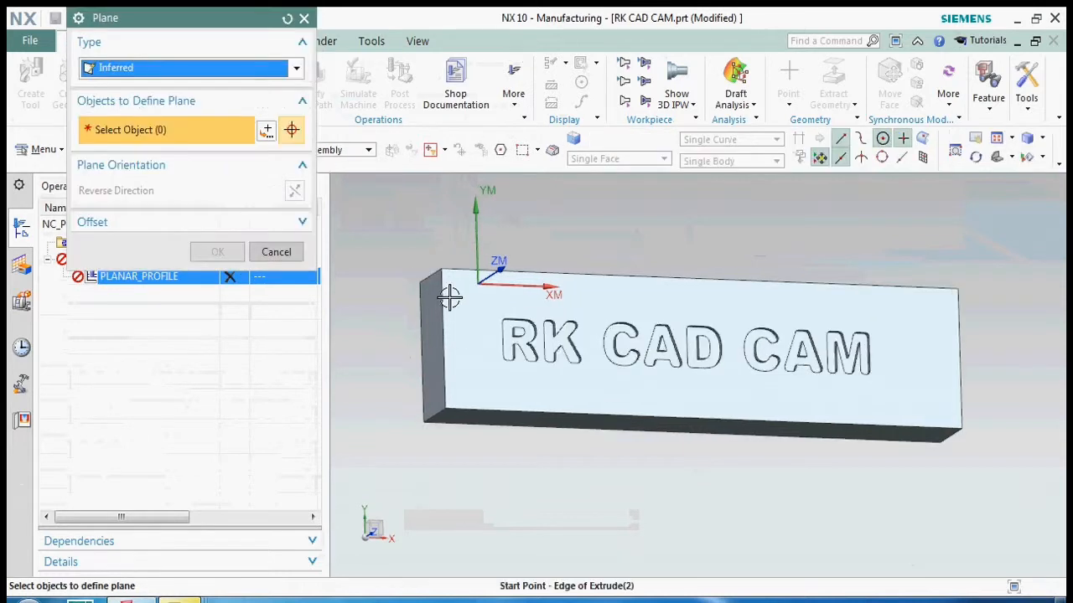
pyautogui.click(445, 293)
pyautogui.click(218, 306)
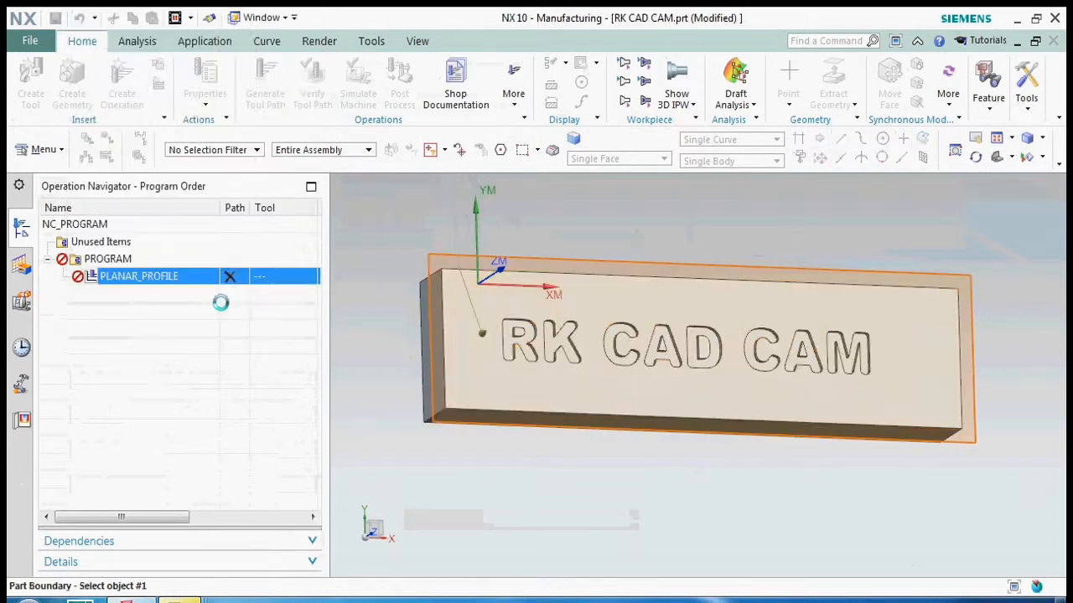
# Create a closed boundary with inside material from the edges of the R's inner opening.
pyautogui.scroll(6, 510, 318)
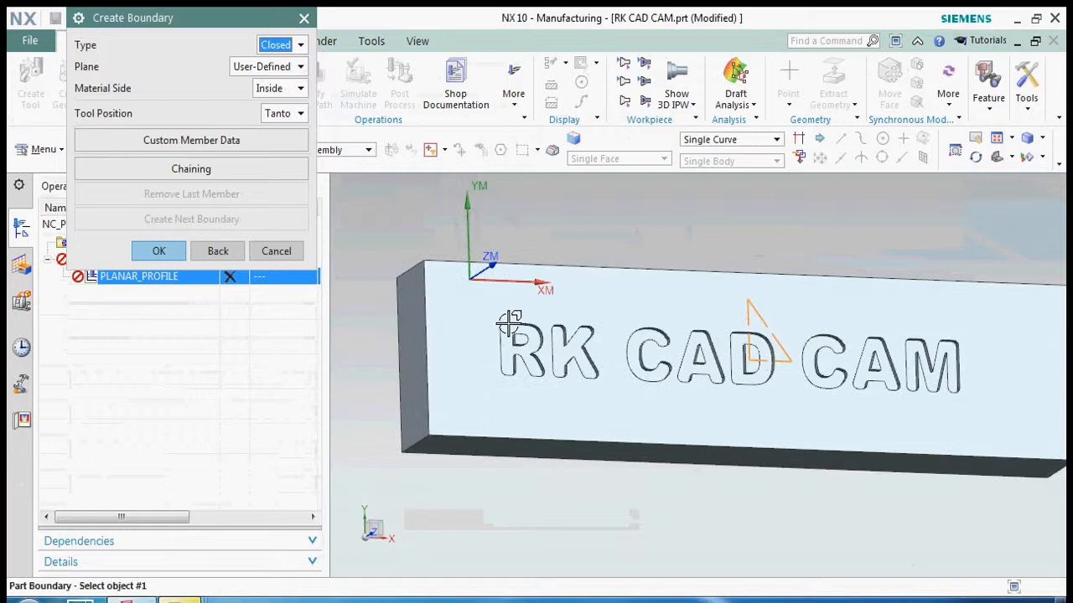
pyautogui.click(546, 336)
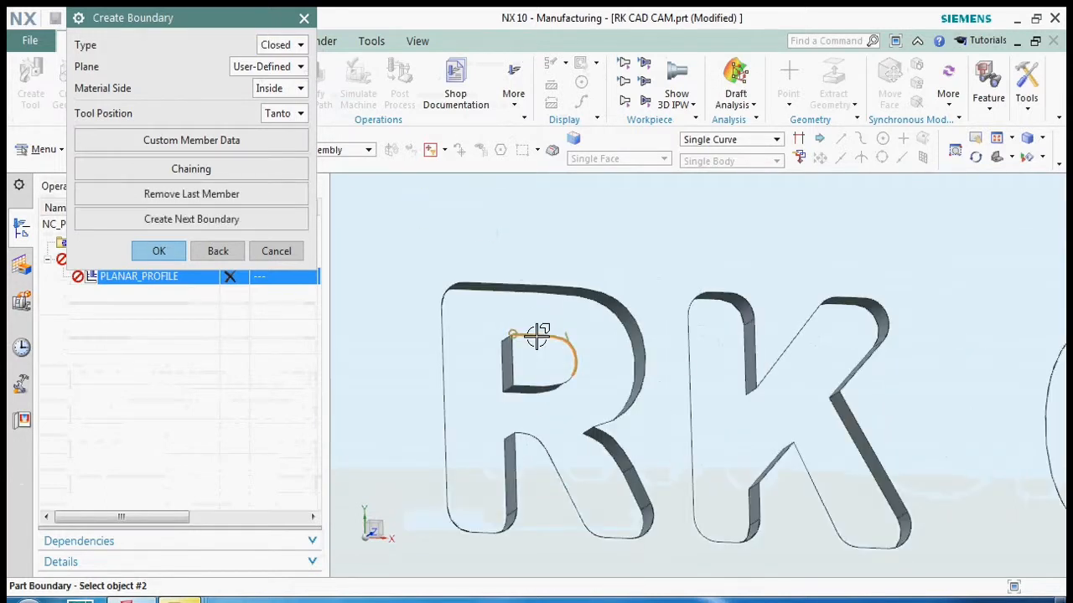
pyautogui.scroll(4, 588, 379)
pyautogui.click(529, 398)
pyautogui.click(496, 405)
pyautogui.click(443, 347)
pyautogui.scroll(-5, 455, 270)
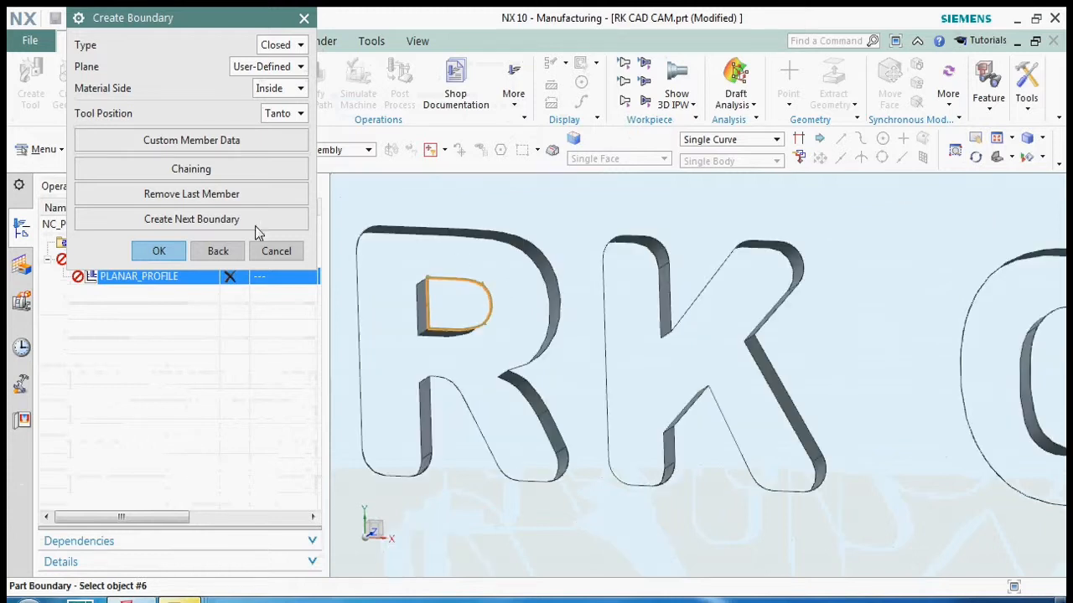
pyautogui.click(255, 222)
# Set the curve rule to Tangent Curves and create a closed boundary from the triangular opening of the A in CAD.
pyautogui.scroll(-3, 426, 321)
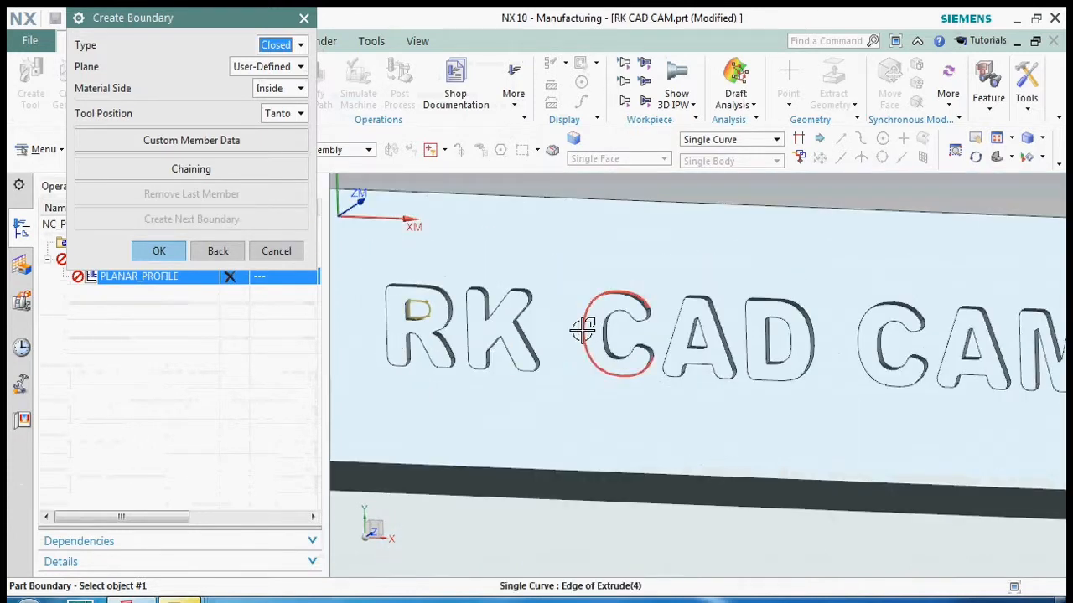
pyautogui.click(759, 141)
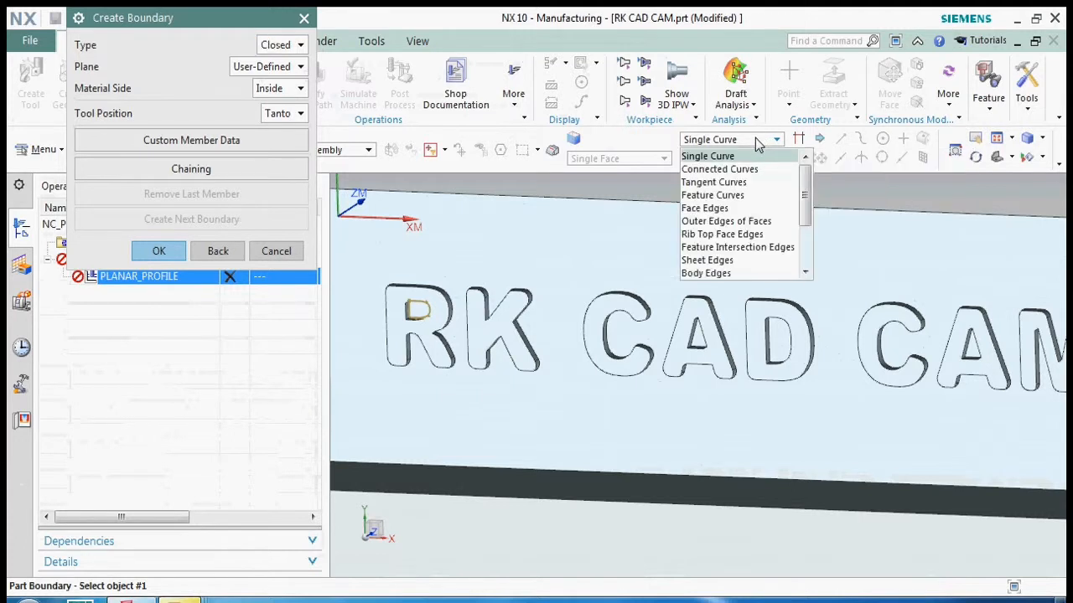
pyautogui.click(752, 180)
pyautogui.scroll(2, 686, 306)
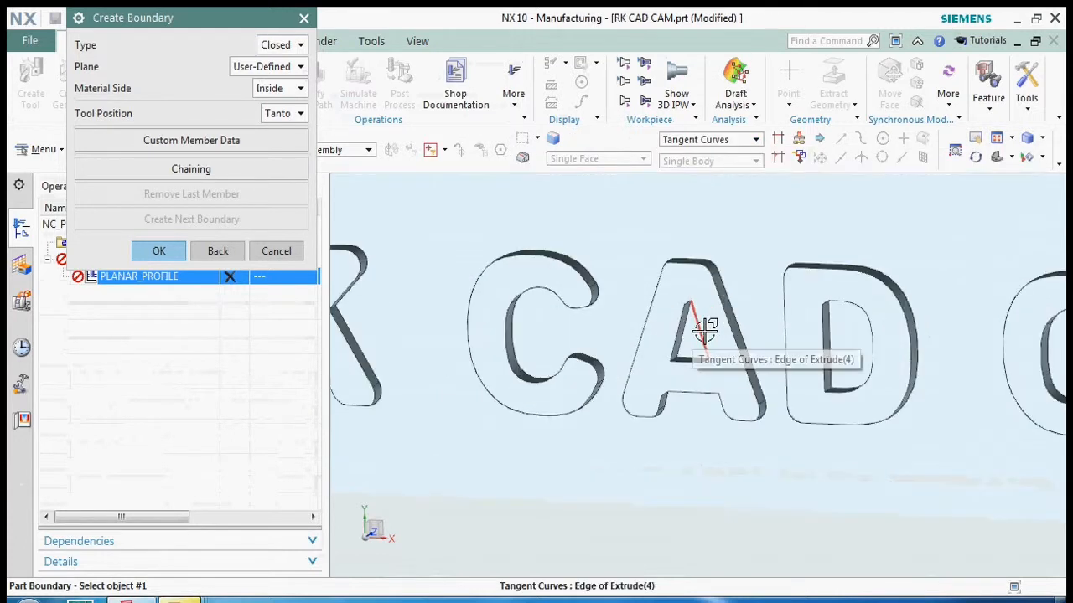
pyautogui.click(701, 325)
pyautogui.scroll(2, 713, 343)
pyautogui.click(681, 331)
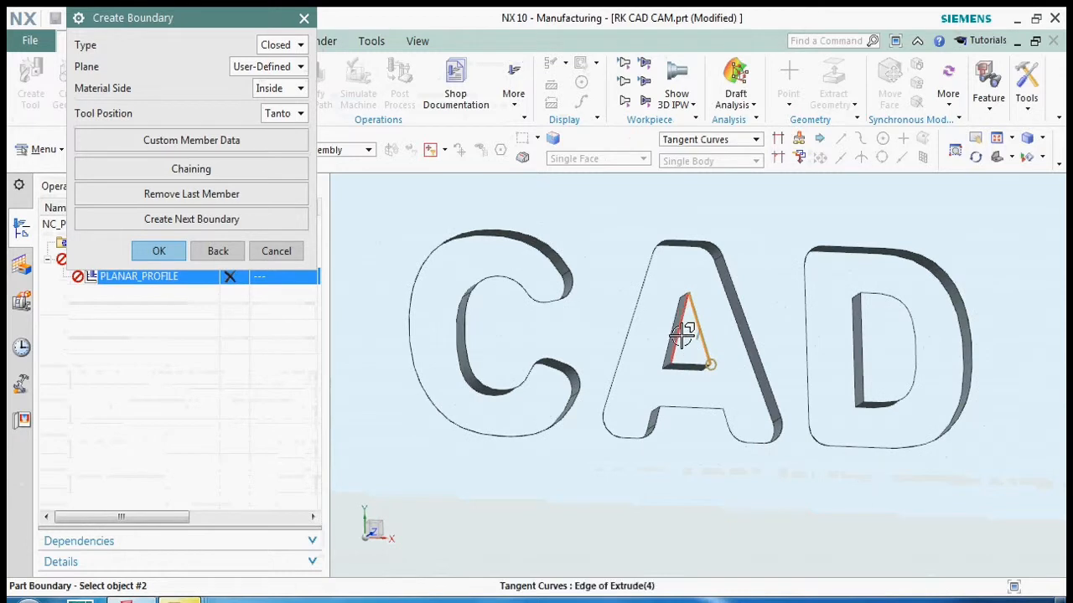
pyautogui.click(692, 362)
pyautogui.click(270, 220)
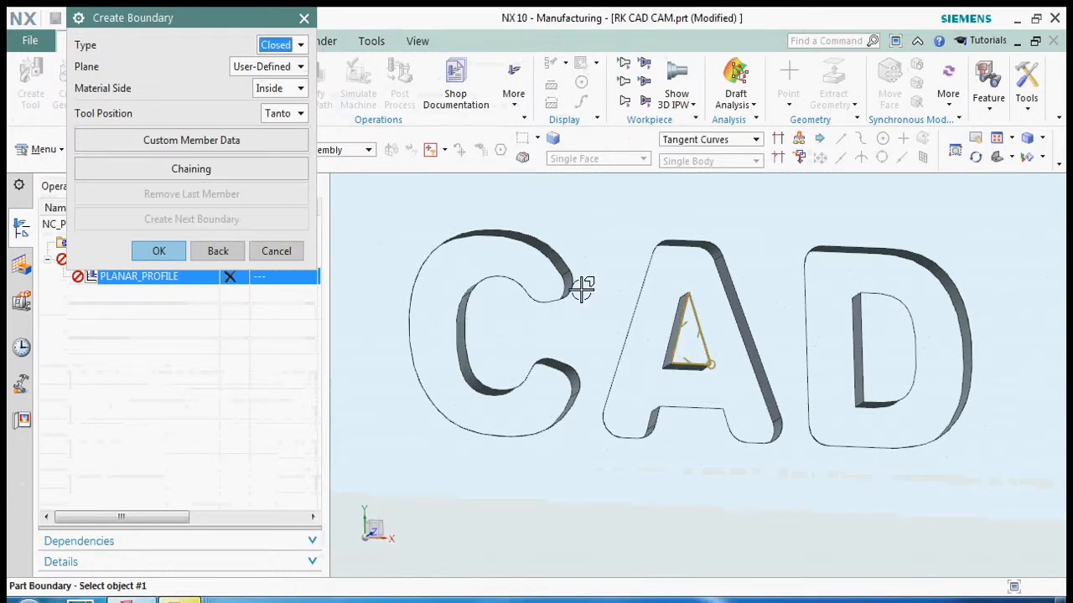
# Create a closed boundary with inside material from the inner opening of the D, and set the curve rule to Single Curve.
pyautogui.scroll(-2, 581, 287)
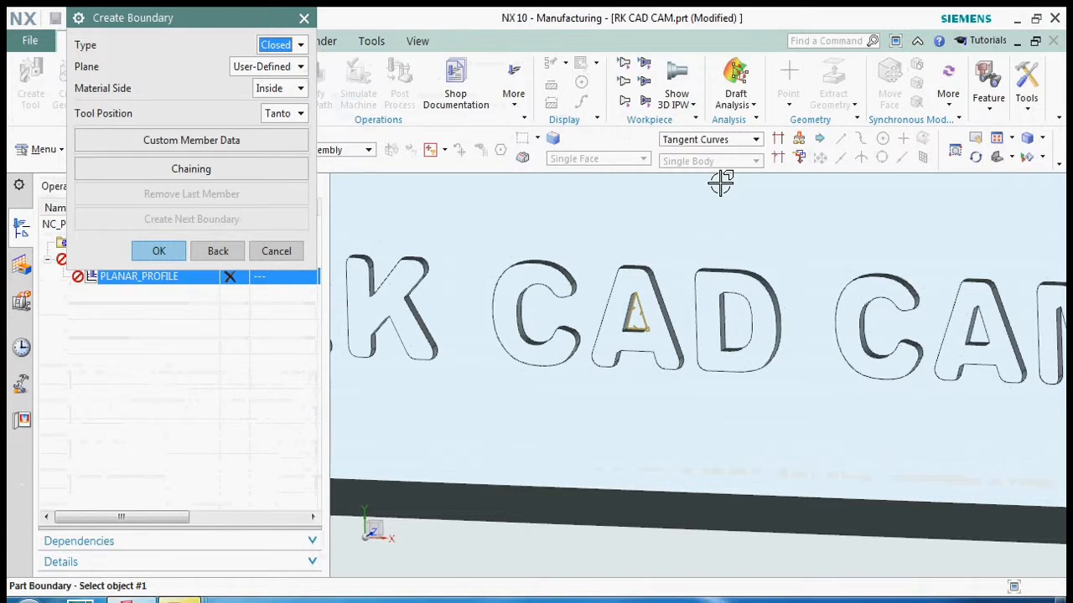
pyautogui.scroll(-2, 678, 223)
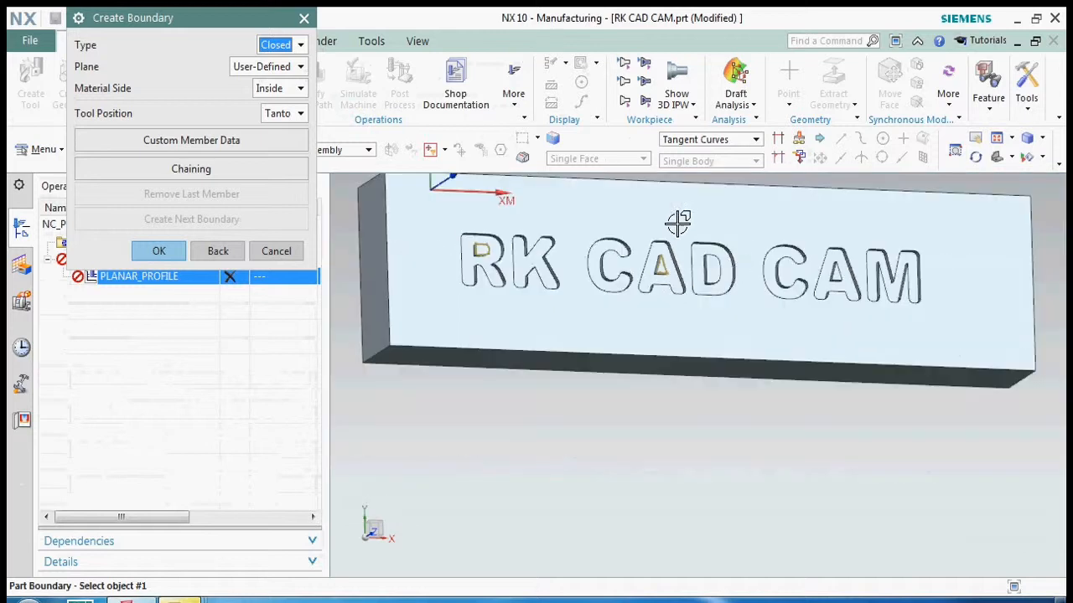
pyautogui.scroll(3, 718, 259)
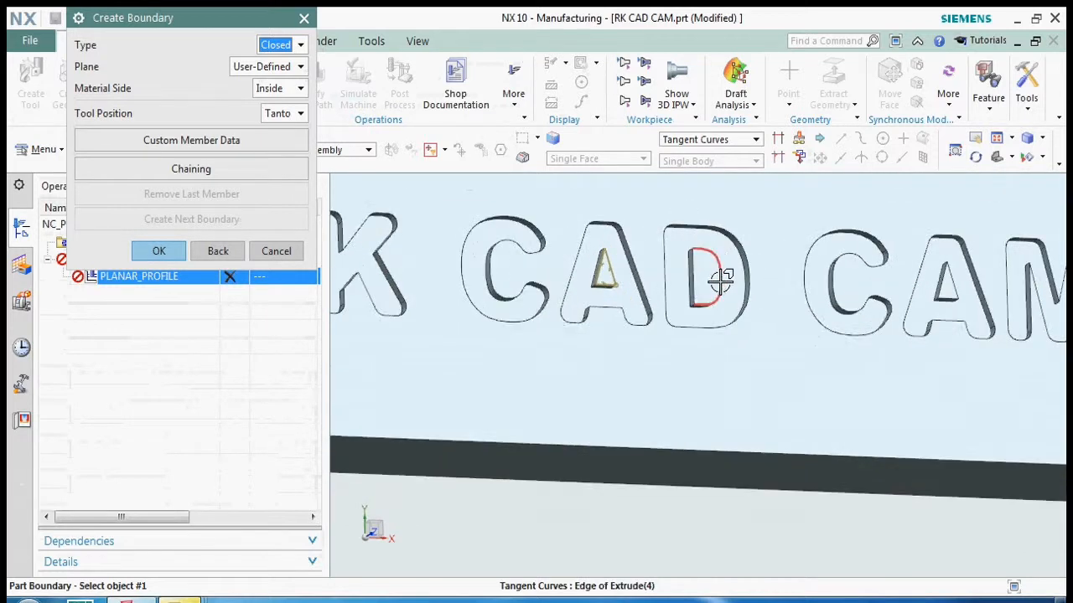
pyautogui.scroll(1, 718, 276)
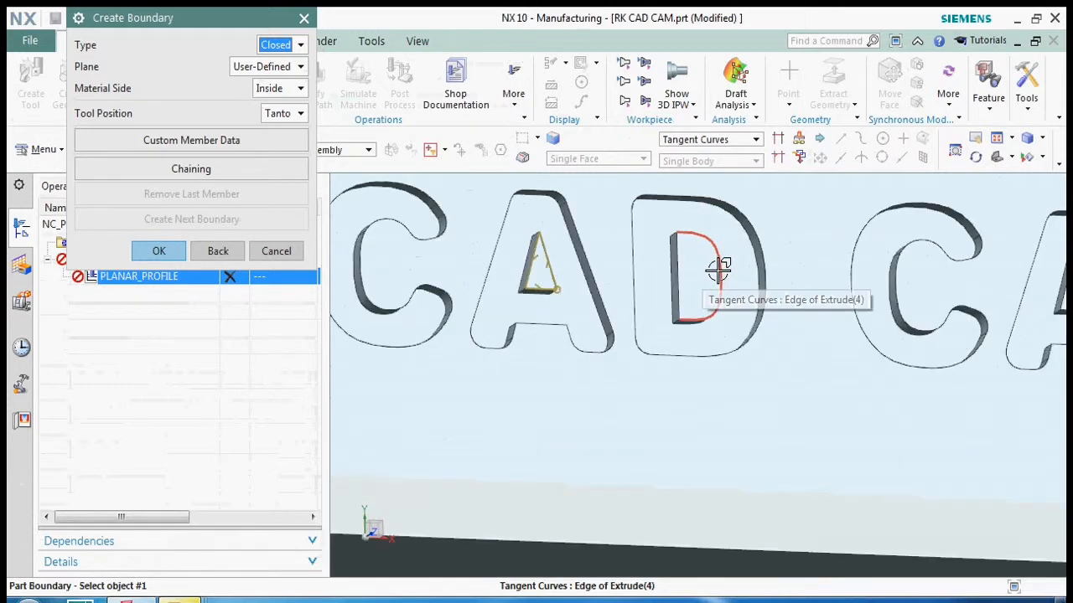
pyautogui.click(713, 270)
pyautogui.scroll(3, 682, 263)
pyautogui.click(676, 260)
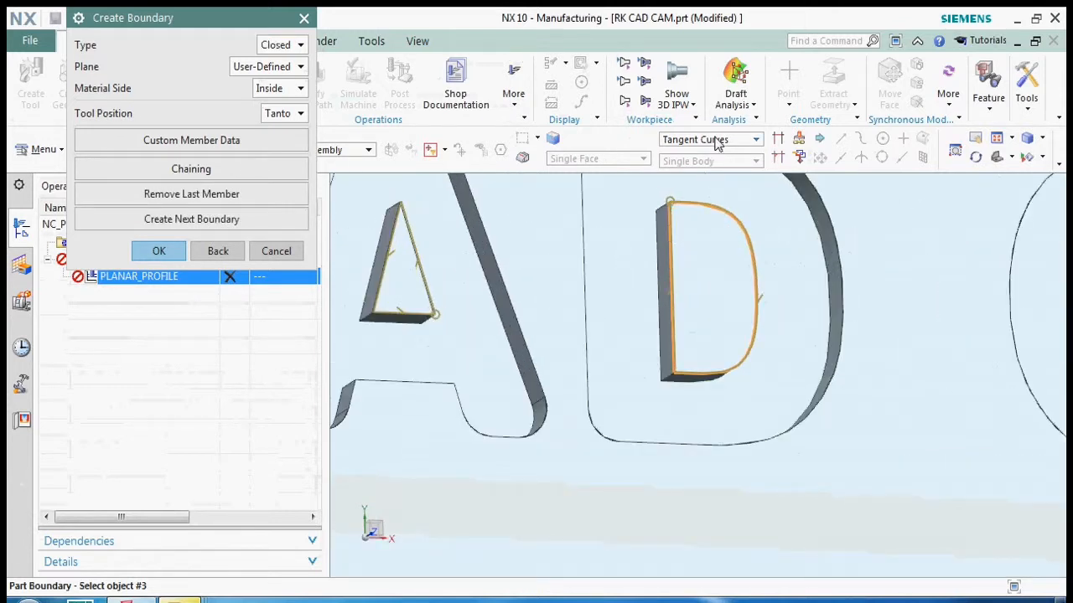
pyautogui.click(719, 141)
pyautogui.scroll(2, 708, 172)
pyautogui.click(696, 156)
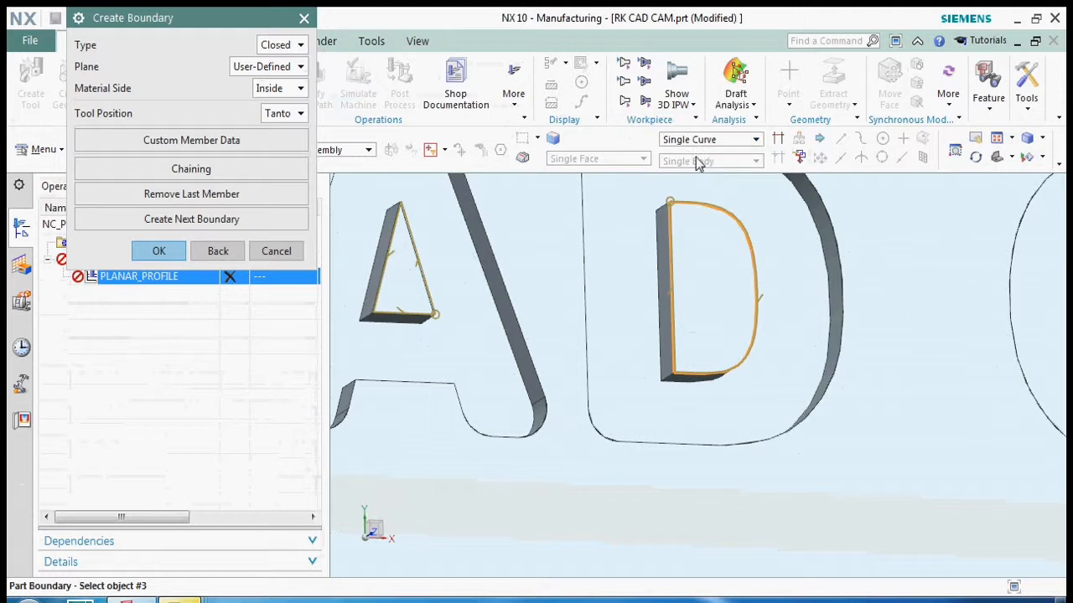
pyautogui.scroll(-2, 701, 197)
pyautogui.click(234, 221)
# Create a closed boundary with inside material from the triangular opening of the A in CAM.
pyautogui.scroll(-2, 587, 277)
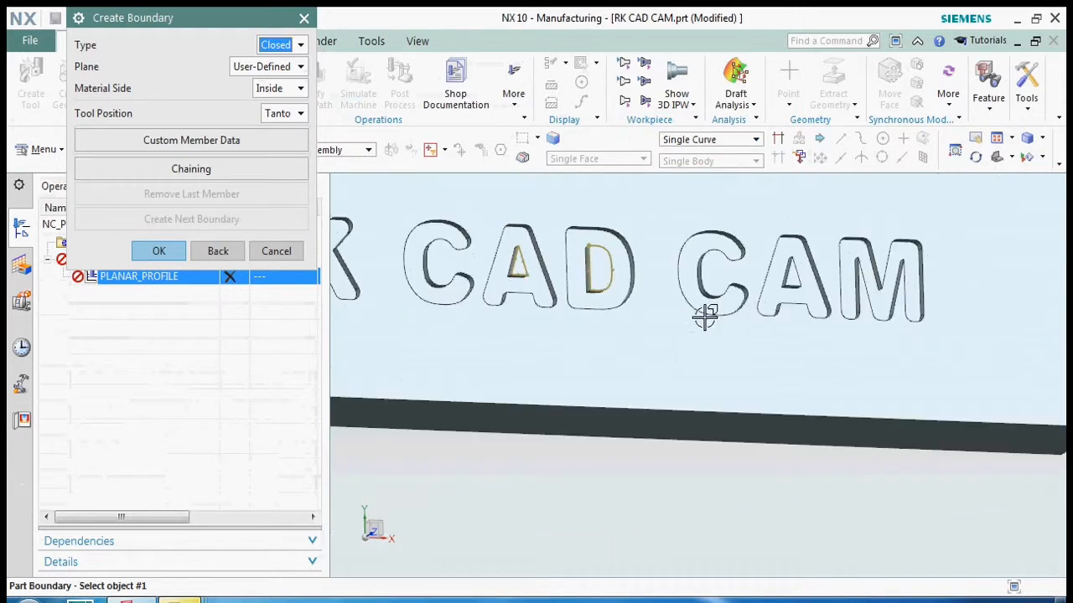
pyautogui.scroll(3, 788, 281)
pyautogui.click(805, 269)
pyautogui.click(792, 298)
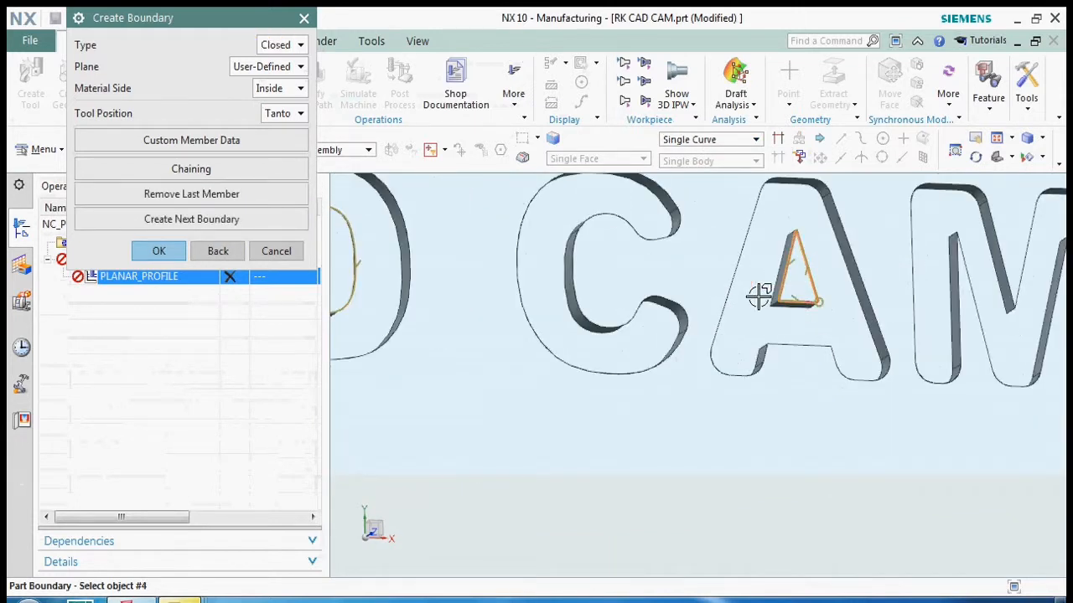
pyautogui.click(191, 219)
# Set the boundary's material side to Outside and the curve rule to Tangent Curves.
pyautogui.scroll(-3, 637, 307)
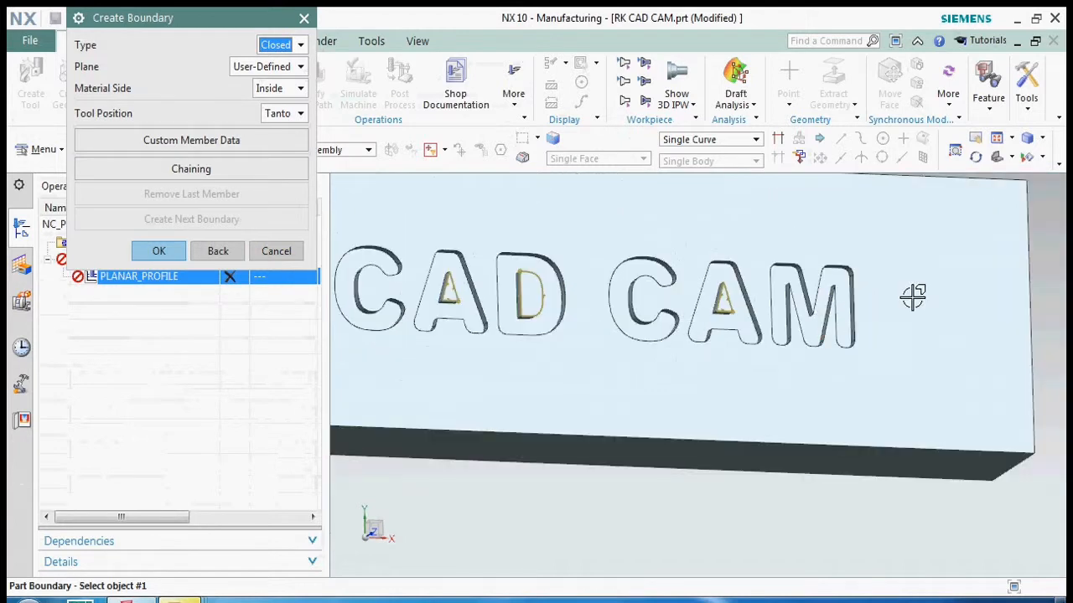
pyautogui.scroll(-1, 914, 298)
pyautogui.scroll(-3, 527, 282)
pyautogui.scroll(5, 534, 283)
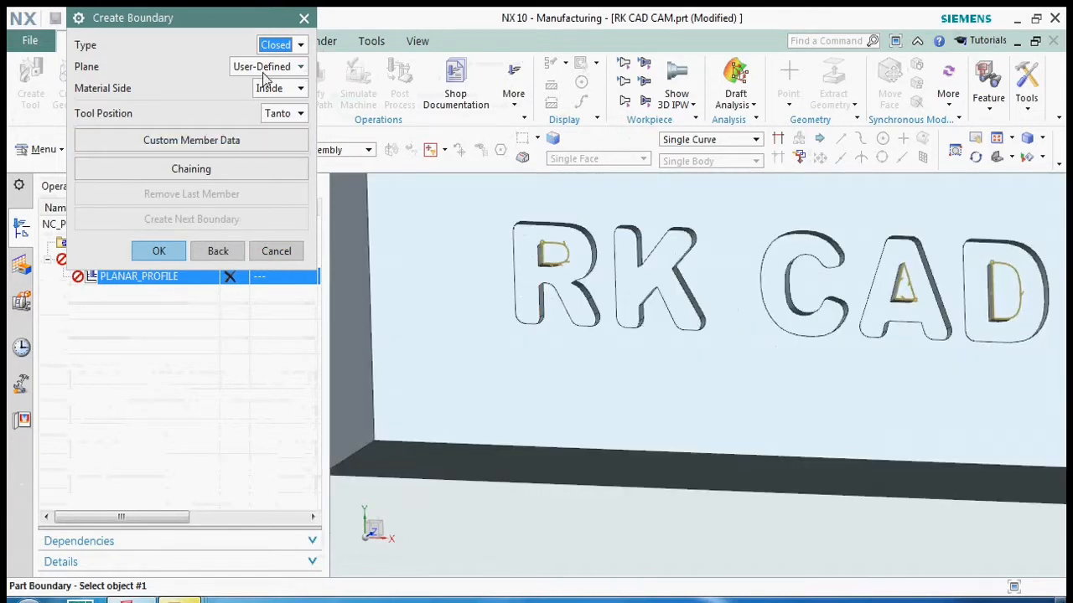
pyautogui.click(282, 88)
pyautogui.click(283, 116)
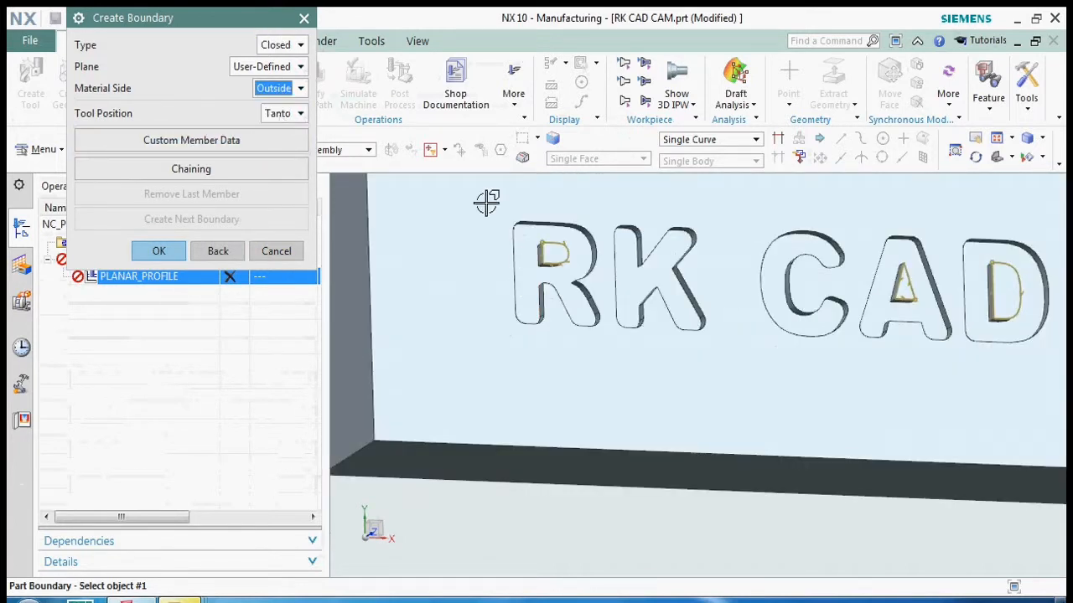
pyautogui.scroll(1, 580, 230)
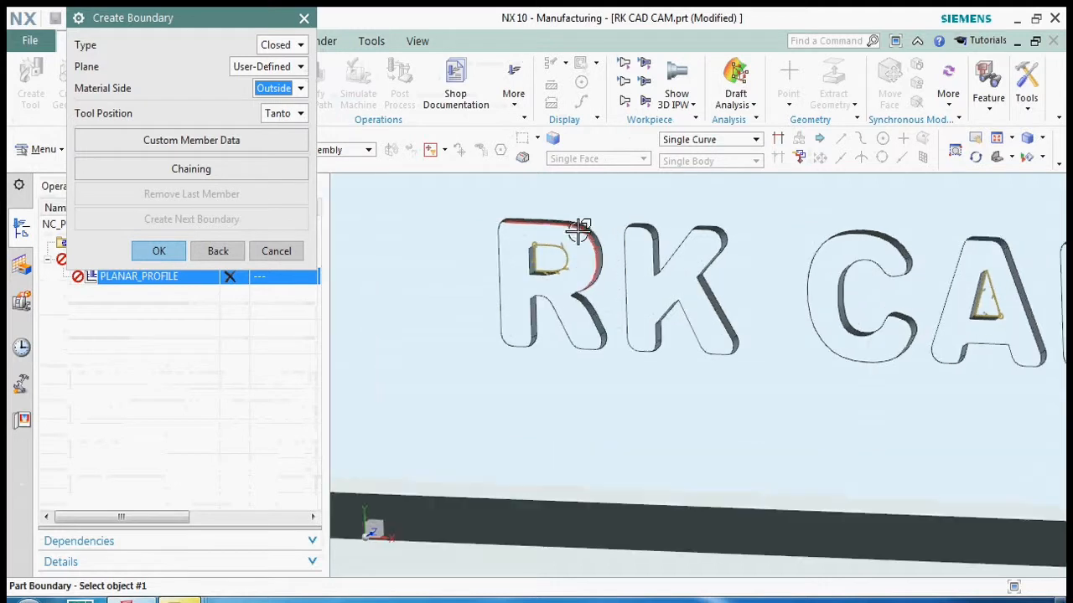
pyautogui.click(709, 140)
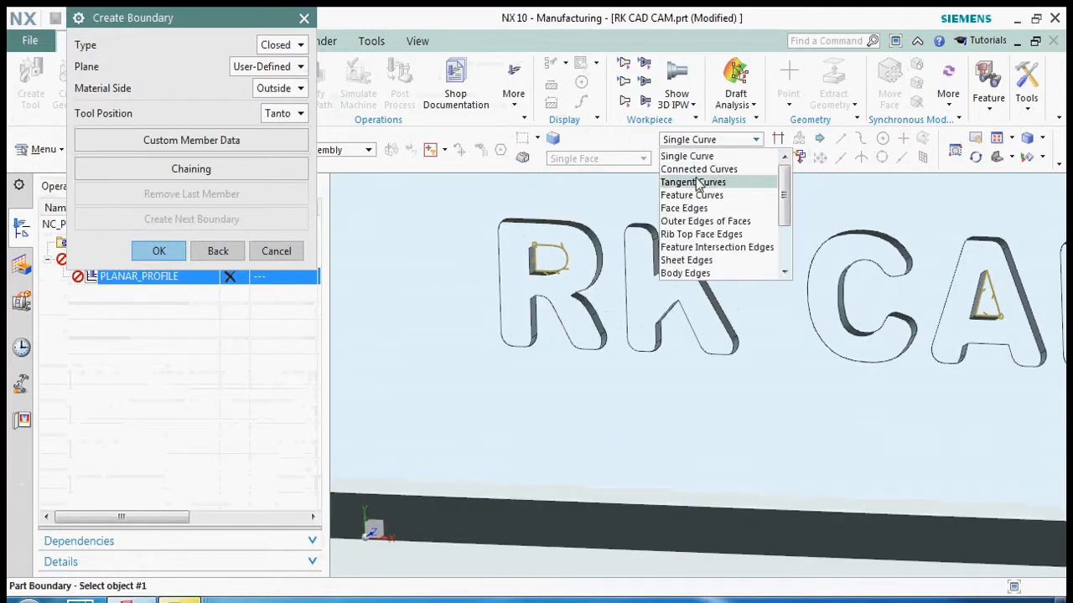
pyautogui.click(698, 183)
# Try to build a closed boundary from the outer edges of the R, including its bowl and both legs.
pyautogui.click(597, 223)
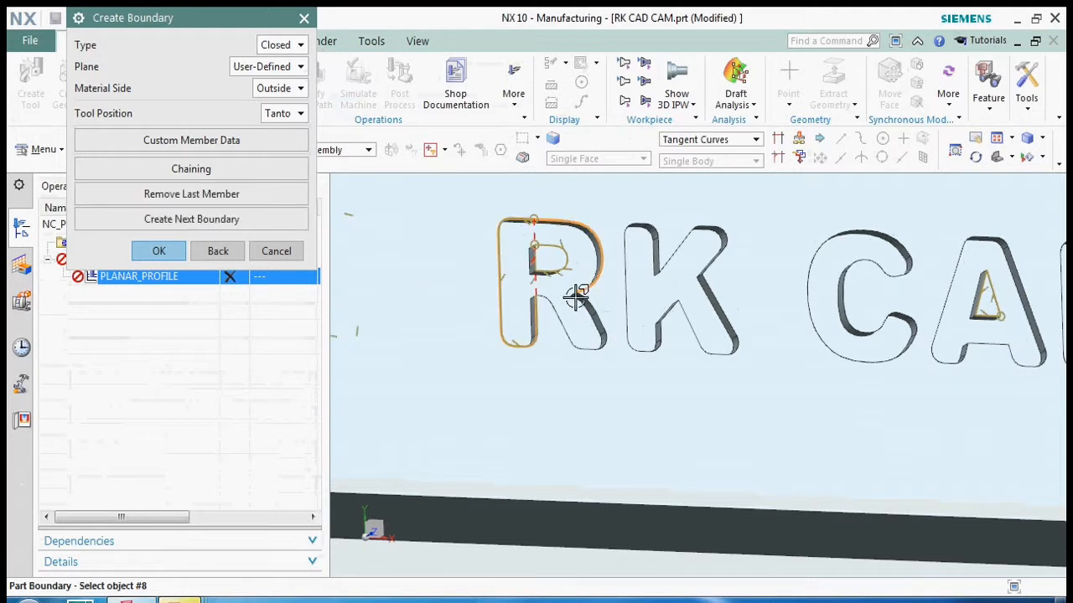
pyautogui.scroll(3, 575, 297)
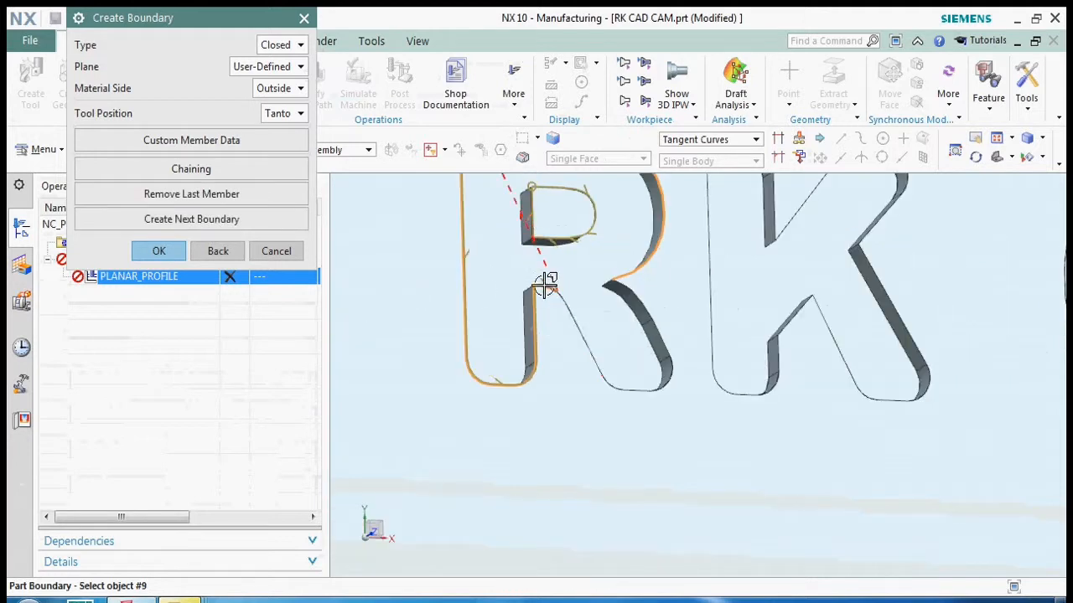
pyautogui.scroll(5, 544, 285)
pyautogui.click(527, 285)
pyautogui.click(603, 330)
pyautogui.scroll(-3, 540, 264)
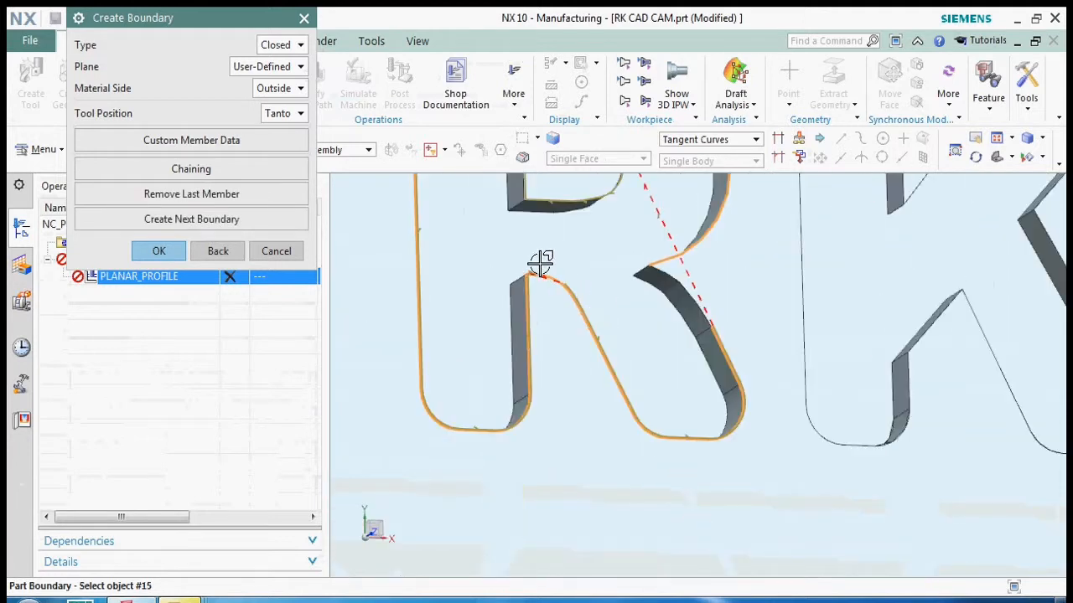
pyautogui.click(701, 302)
pyautogui.scroll(3, 668, 270)
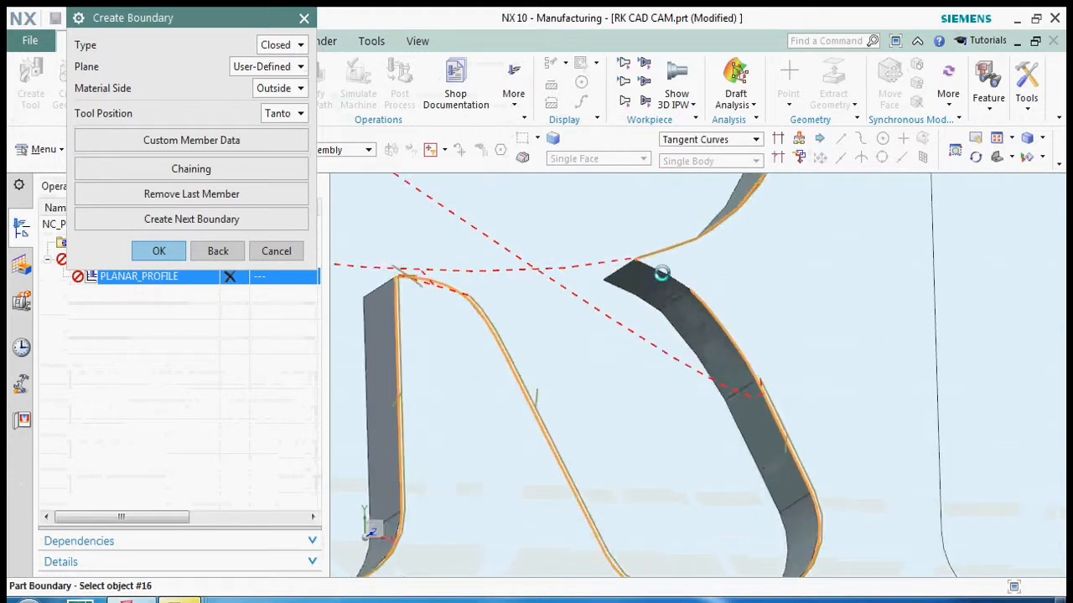
pyautogui.click(661, 275)
pyautogui.scroll(-3, 582, 292)
pyautogui.scroll(-2, 553, 297)
# Try to close the gaps in the R's outline by picking the edges at the leg notch and outer contour again.
pyautogui.scroll(6, 531, 280)
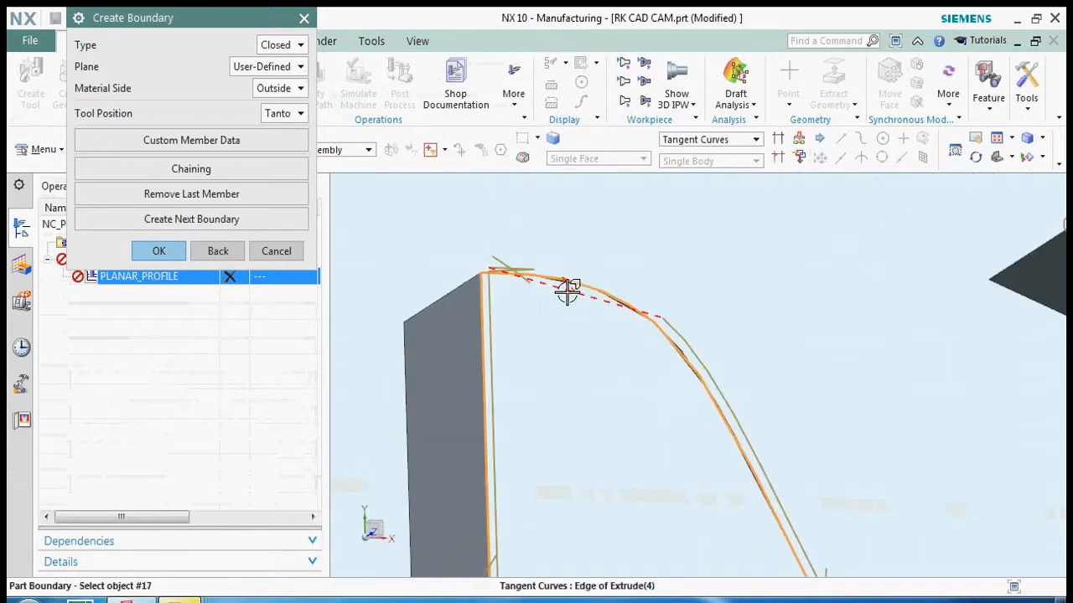
pyautogui.scroll(2, 647, 304)
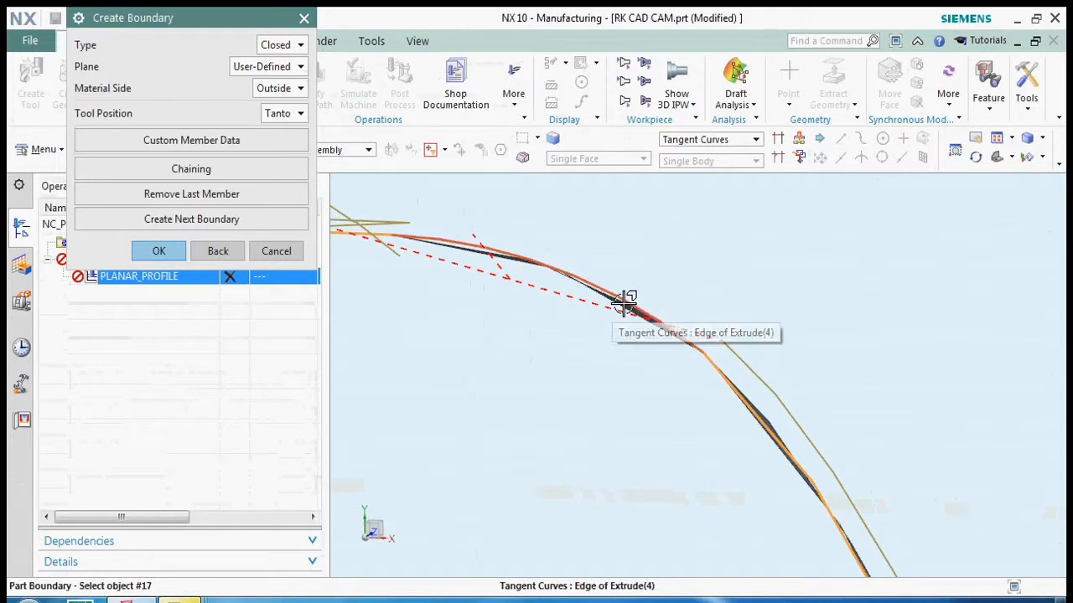
pyautogui.scroll(-2, 621, 279)
pyautogui.click(676, 286)
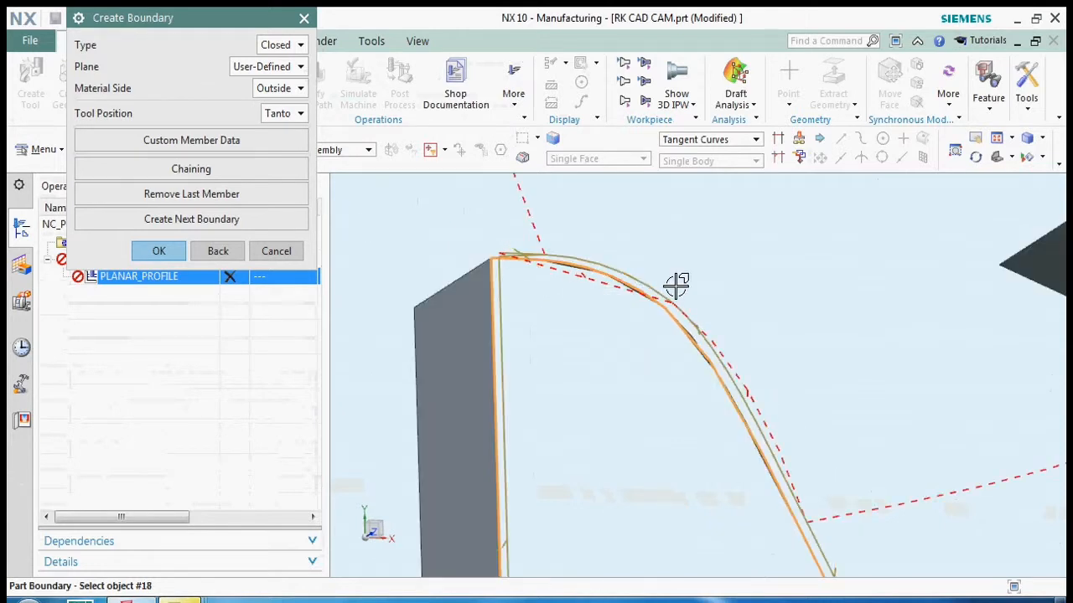
pyautogui.scroll(-2, 571, 287)
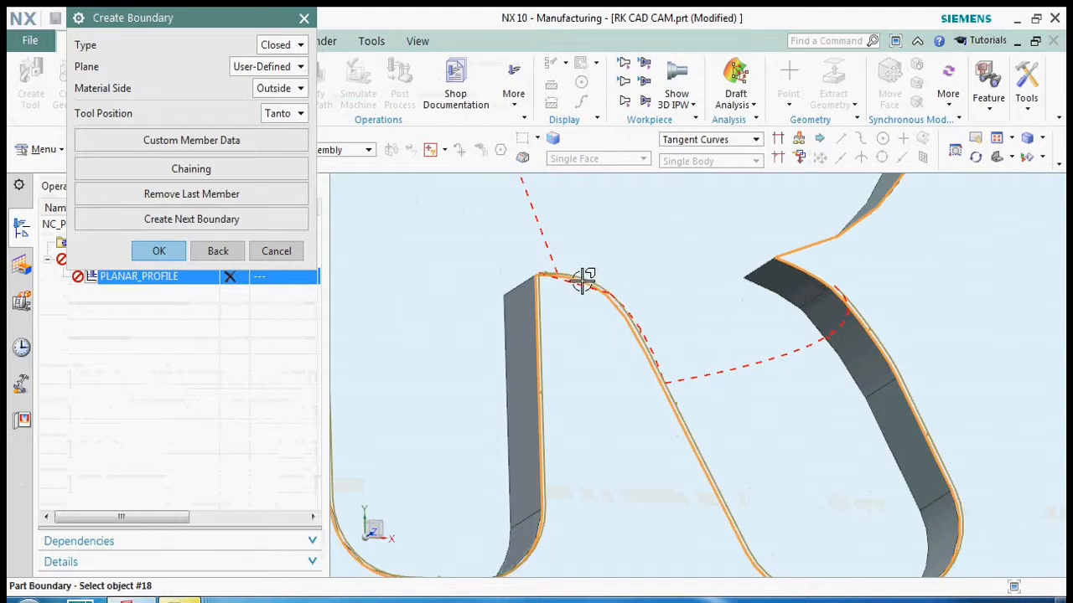
pyautogui.scroll(-3, 709, 301)
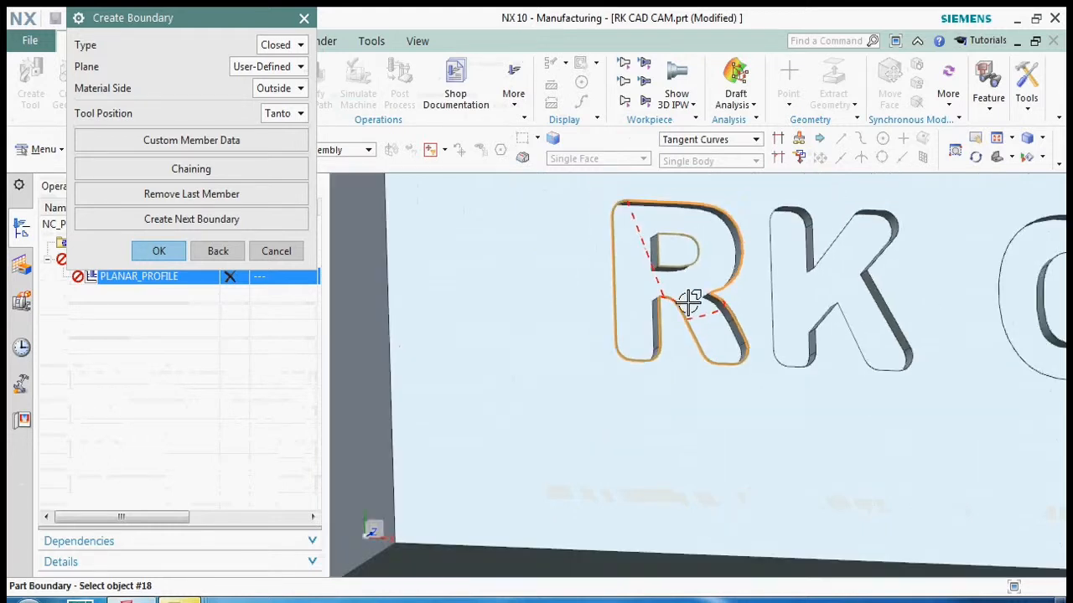
pyautogui.scroll(2, 613, 223)
pyautogui.click(623, 200)
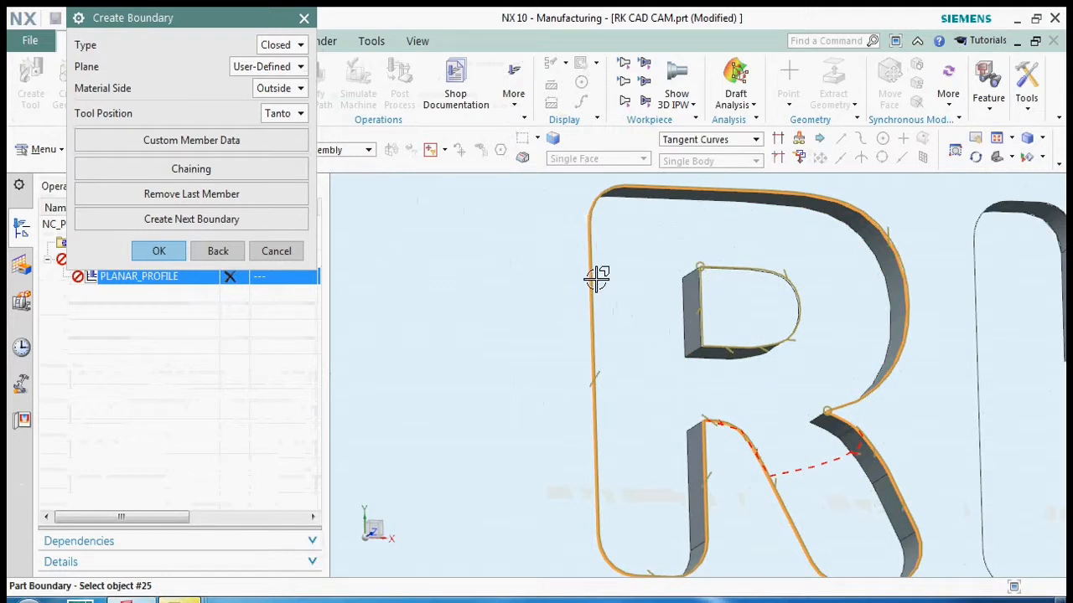
pyautogui.scroll(-1, 595, 278)
pyautogui.scroll(5, 760, 399)
pyautogui.click(762, 331)
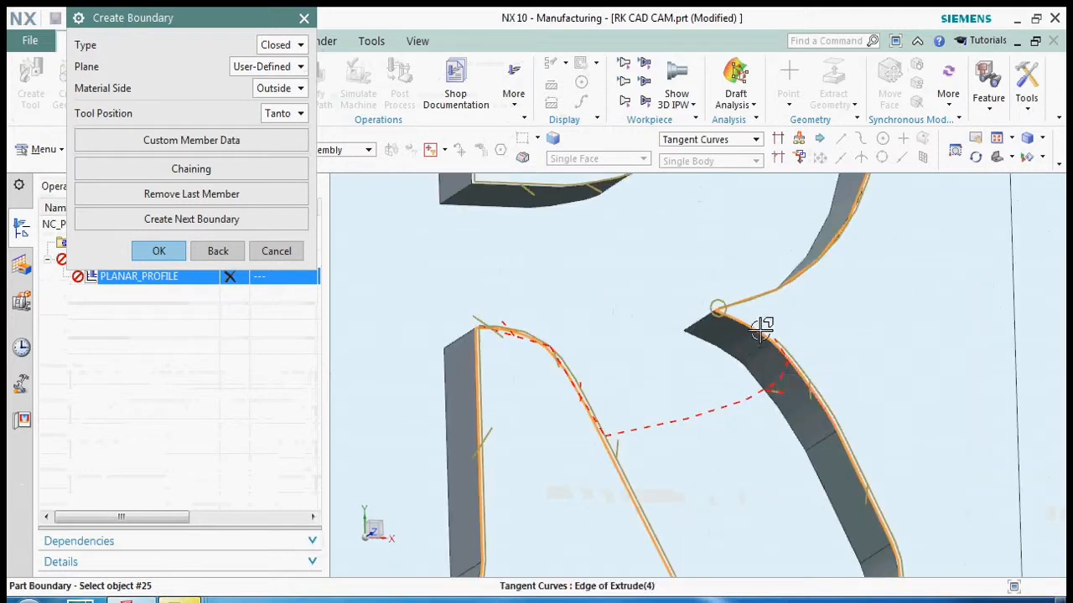
pyautogui.click(749, 300)
pyautogui.click(597, 424)
pyautogui.scroll(-3, 674, 378)
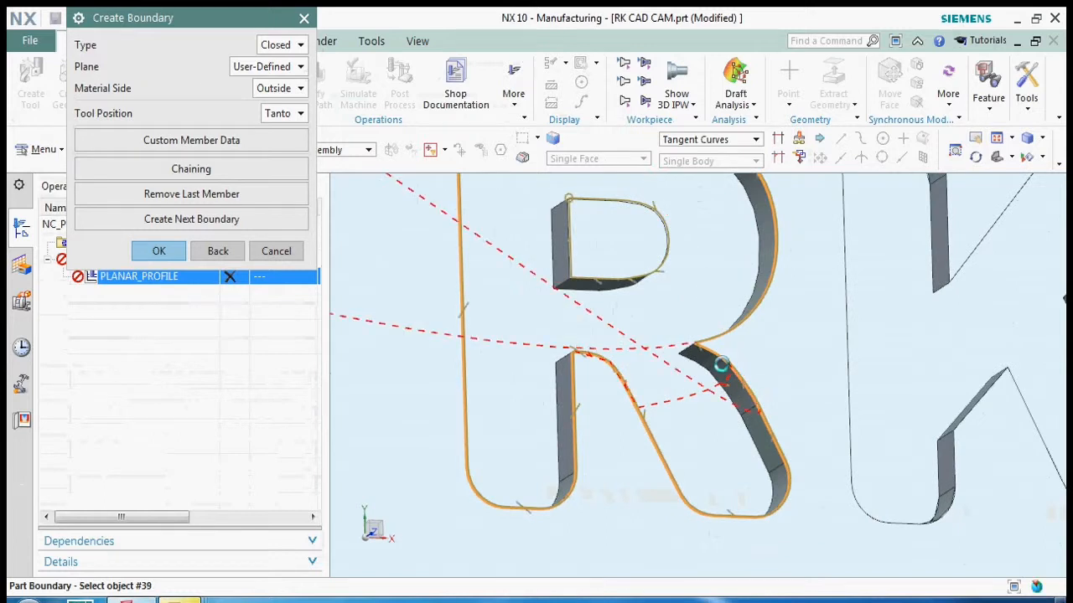
pyautogui.click(751, 423)
pyautogui.scroll(-2, 751, 423)
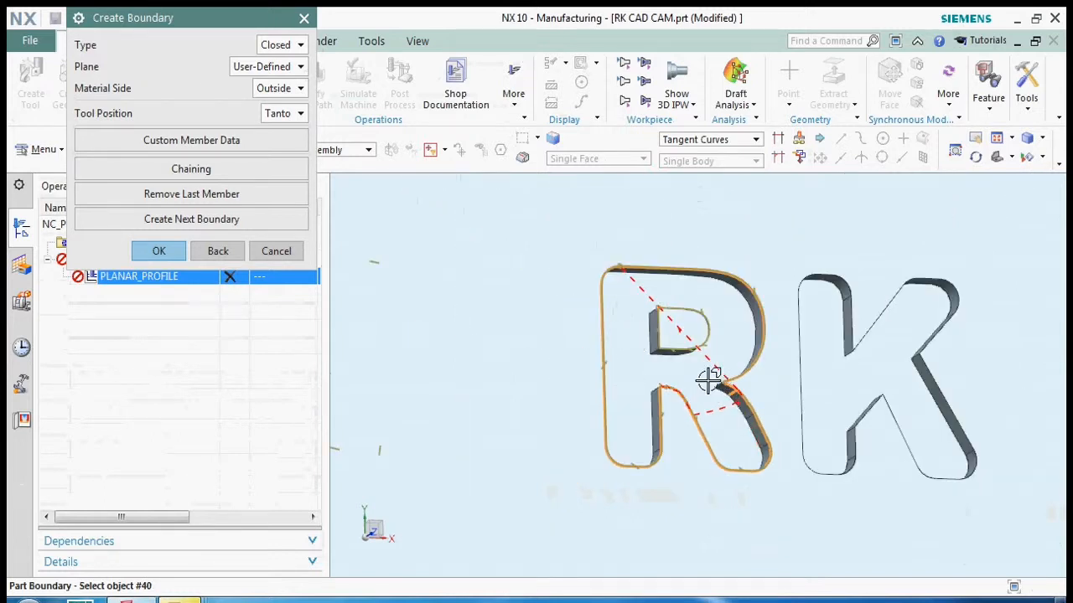
# Remove the last picked members from the R's outline and finish that boundary.
pyautogui.click(216, 202)
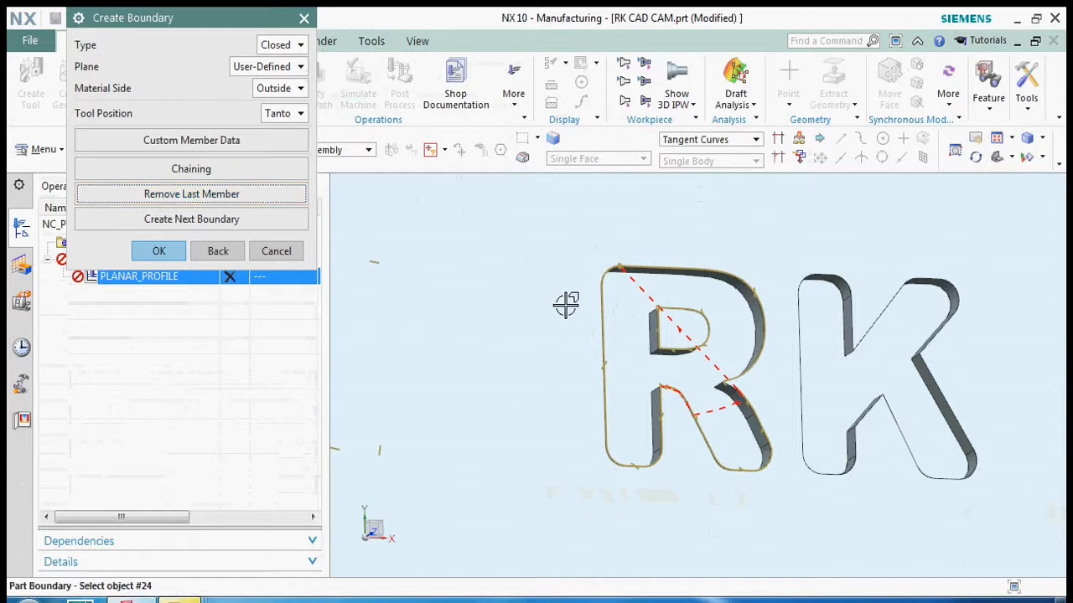
pyautogui.scroll(5, 586, 319)
pyautogui.scroll(-3, 500, 327)
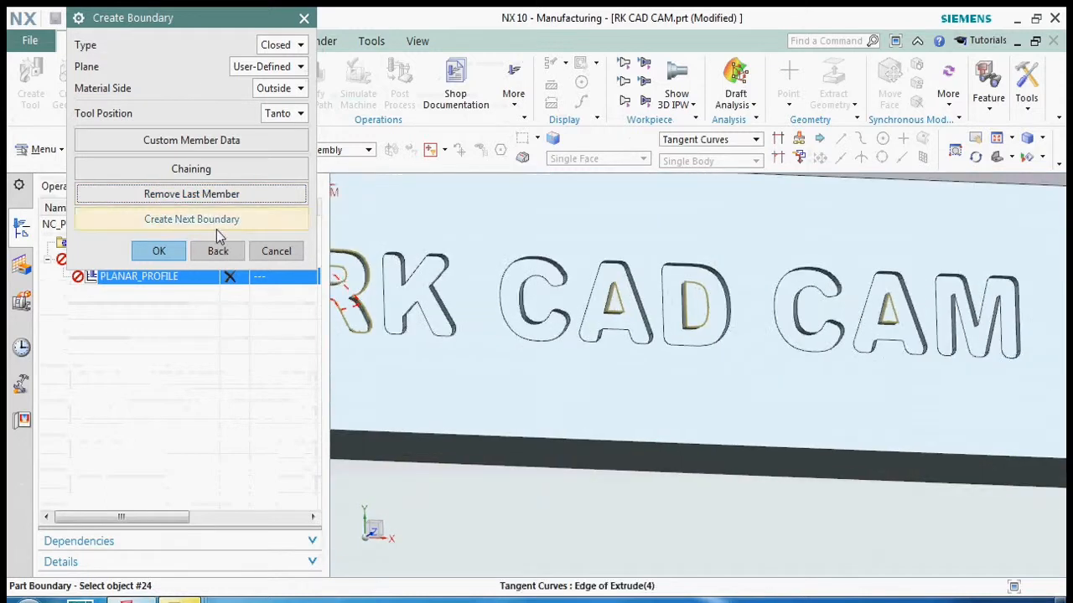
pyautogui.click(220, 203)
pyautogui.scroll(2, 781, 318)
pyautogui.scroll(-2, 474, 302)
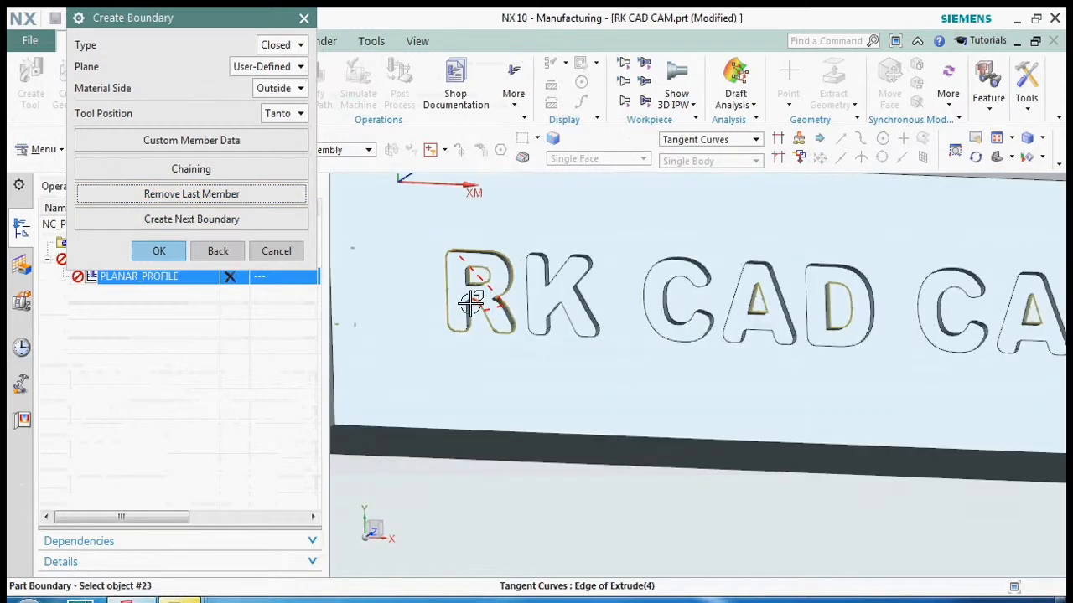
pyautogui.click(255, 197)
pyautogui.click(237, 225)
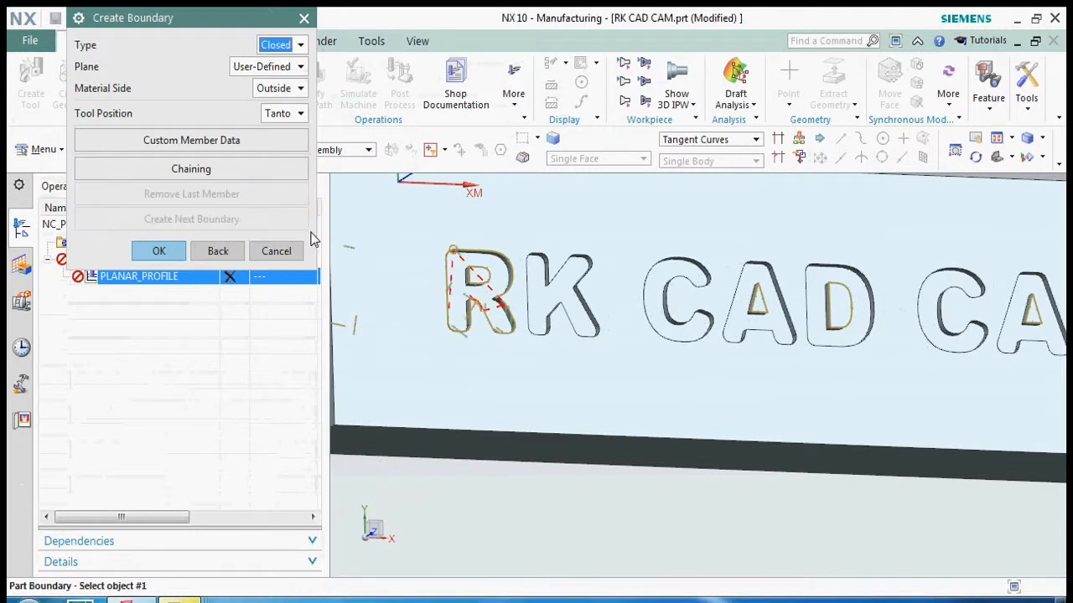
# Finish creating boundaries and accept the part boundary geometry.
pyautogui.scroll(3, 511, 290)
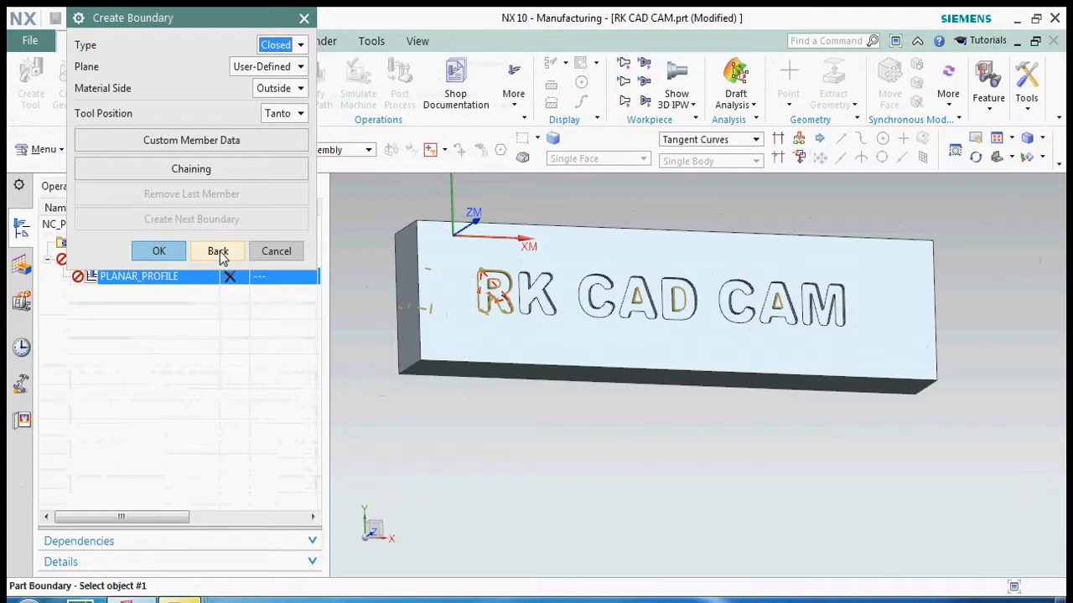
pyautogui.click(153, 253)
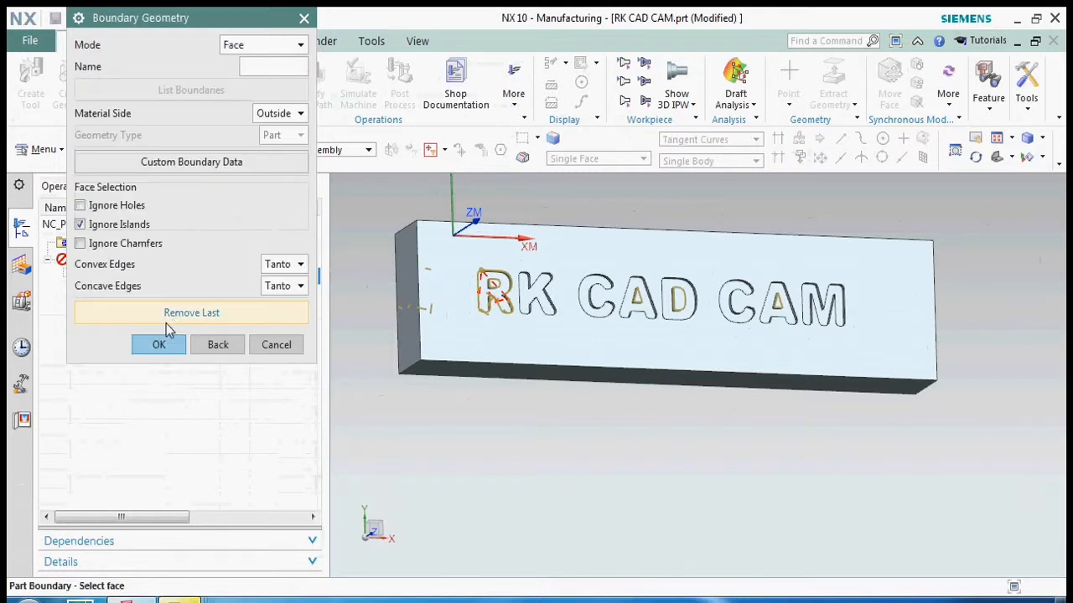
pyautogui.click(154, 343)
# Edit the part boundaries, remove the R's outer boundary with outside material, and accept the edit.
pyautogui.click(265, 105)
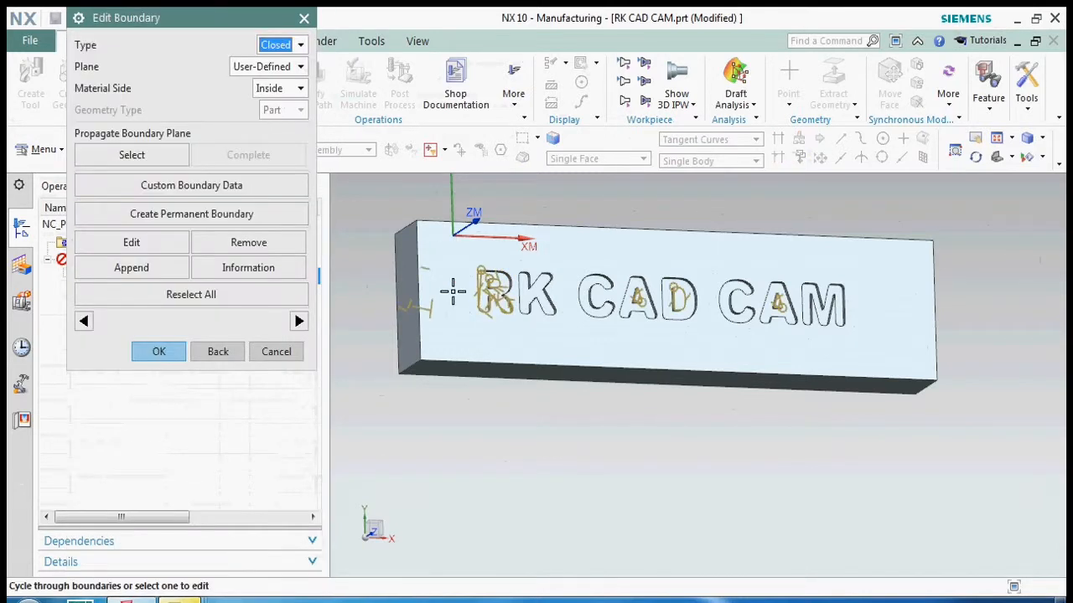
pyautogui.click(299, 322)
pyautogui.click(90, 322)
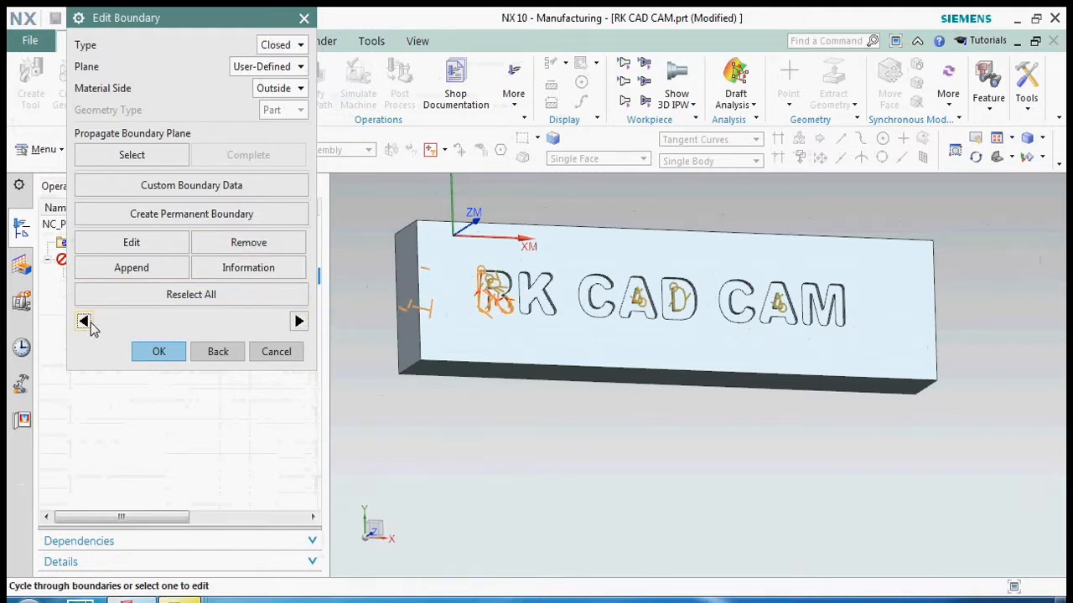
pyautogui.click(269, 245)
pyautogui.click(159, 352)
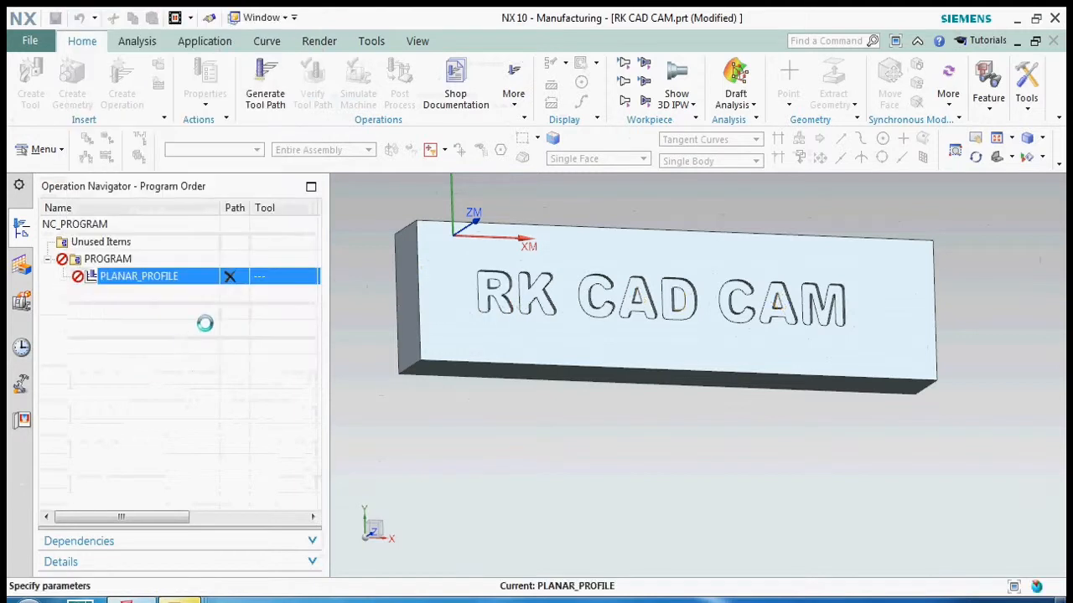
# Append a closed part boundary on a user-defined plane offset 0.2 mm from the block's engraved face, with outside material side.
pyautogui.click(263, 100)
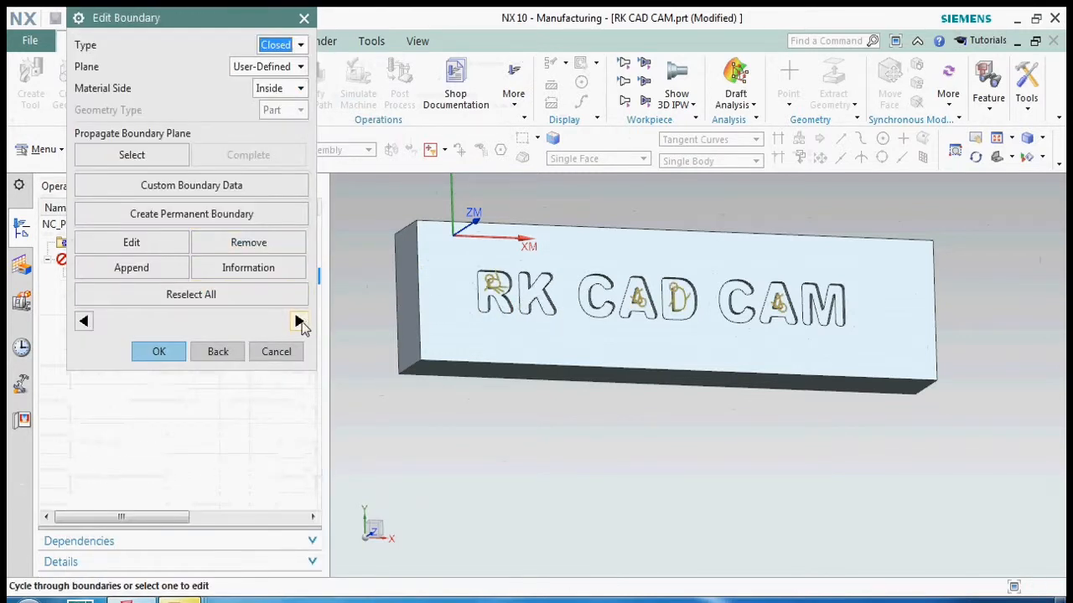
pyautogui.click(154, 266)
pyautogui.click(256, 46)
pyautogui.click(267, 64)
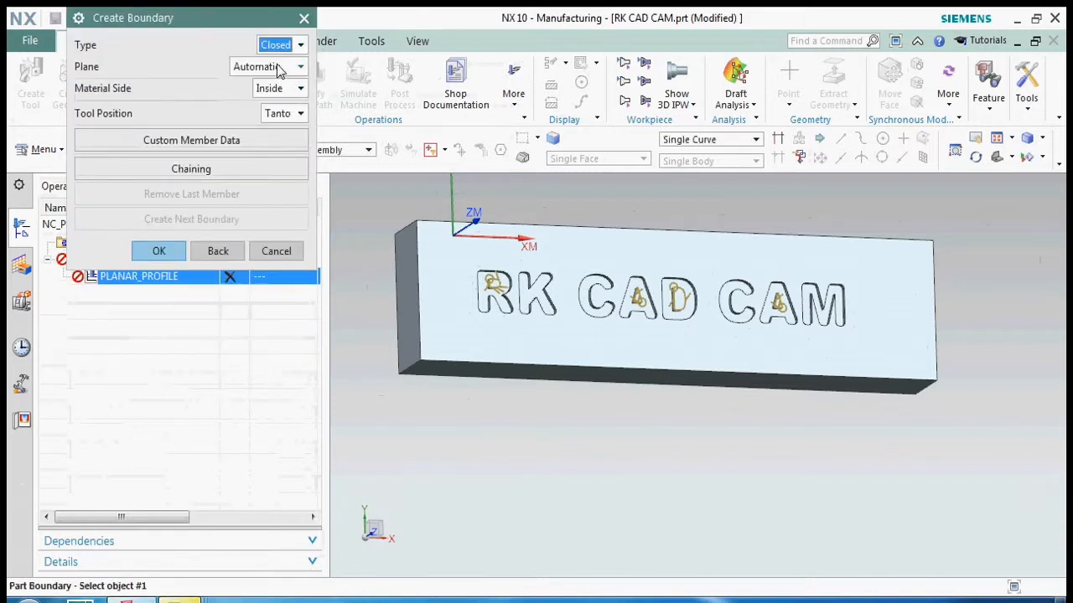
pyautogui.click(280, 68)
pyautogui.click(279, 86)
pyautogui.click(427, 286)
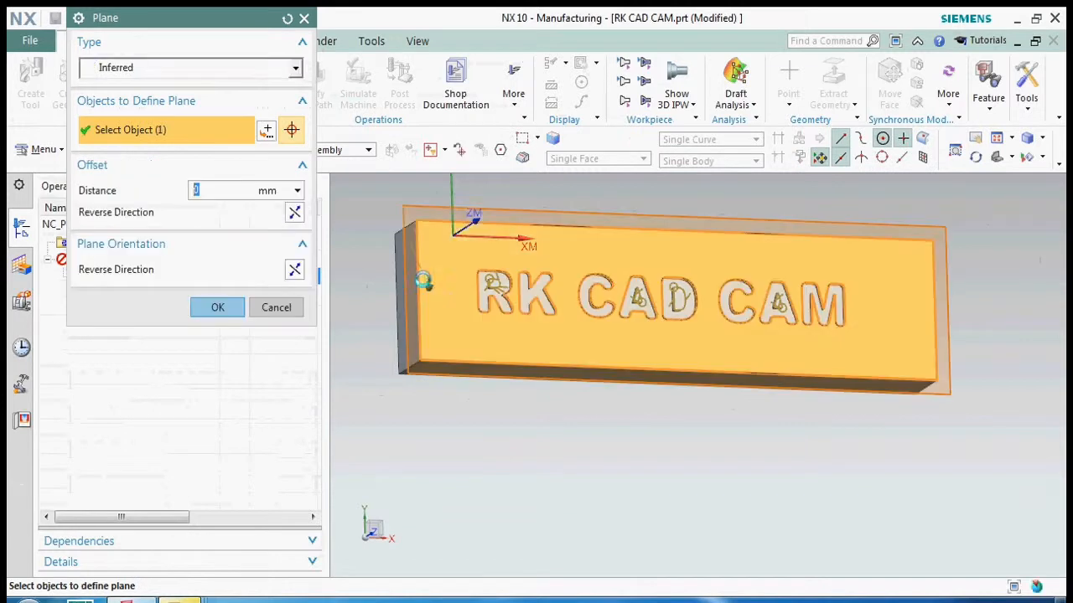
pyautogui.write('.2')
pyautogui.click(218, 307)
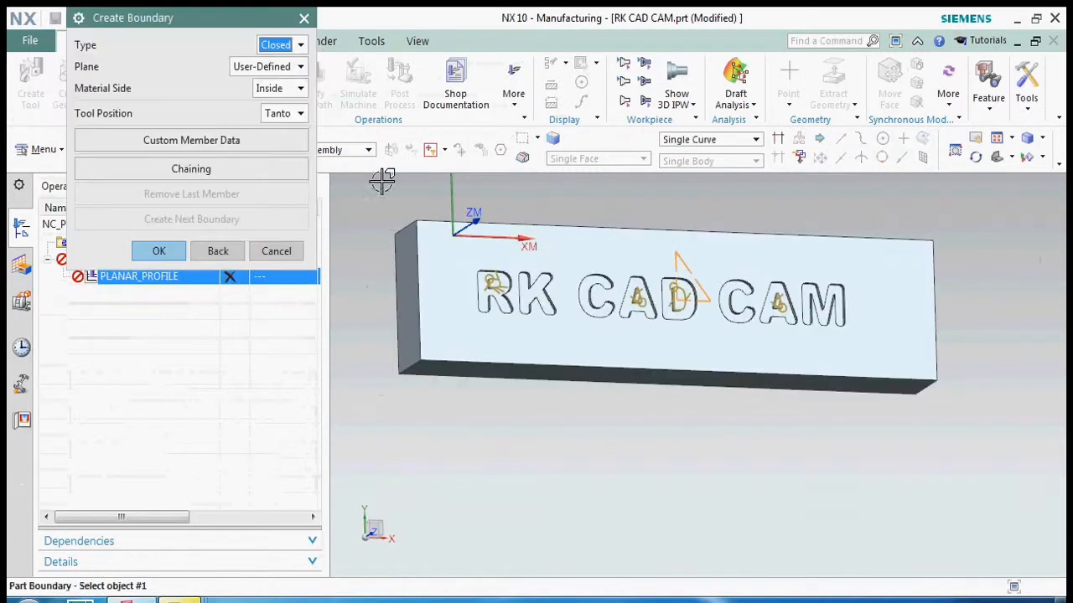
pyautogui.click(275, 93)
pyautogui.click(282, 122)
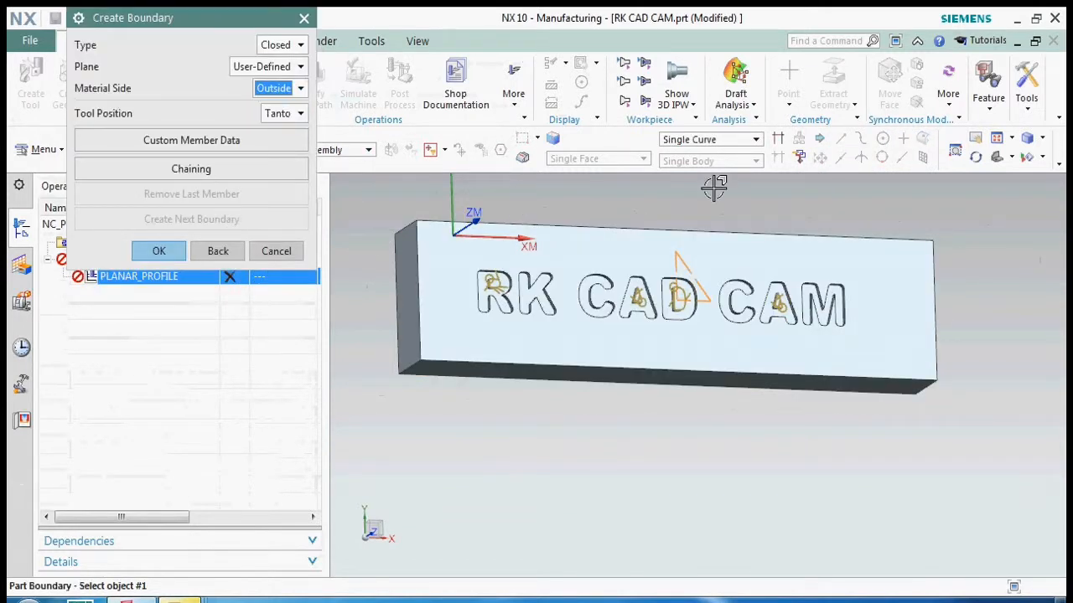
# Pick the R's outer edges around the bowl, top, left stem and stem foot for the new boundary.
pyautogui.scroll(3, 469, 264)
pyautogui.moveTo(467, 271); pyautogui.dragTo(510, 218, button='middle')
pyautogui.click(472, 207)
pyautogui.scroll(4, 426, 204)
pyautogui.click(419, 181)
pyautogui.click(407, 228)
pyautogui.scroll(3, 434, 467)
pyautogui.click(485, 494)
pyautogui.click(508, 508)
pyautogui.click(628, 462)
pyautogui.click(633, 402)
# Pick the edges of the notch between the R's stem and diagonal leg.
pyautogui.scroll(-3, 570, 347)
pyautogui.scroll(3, 570, 293)
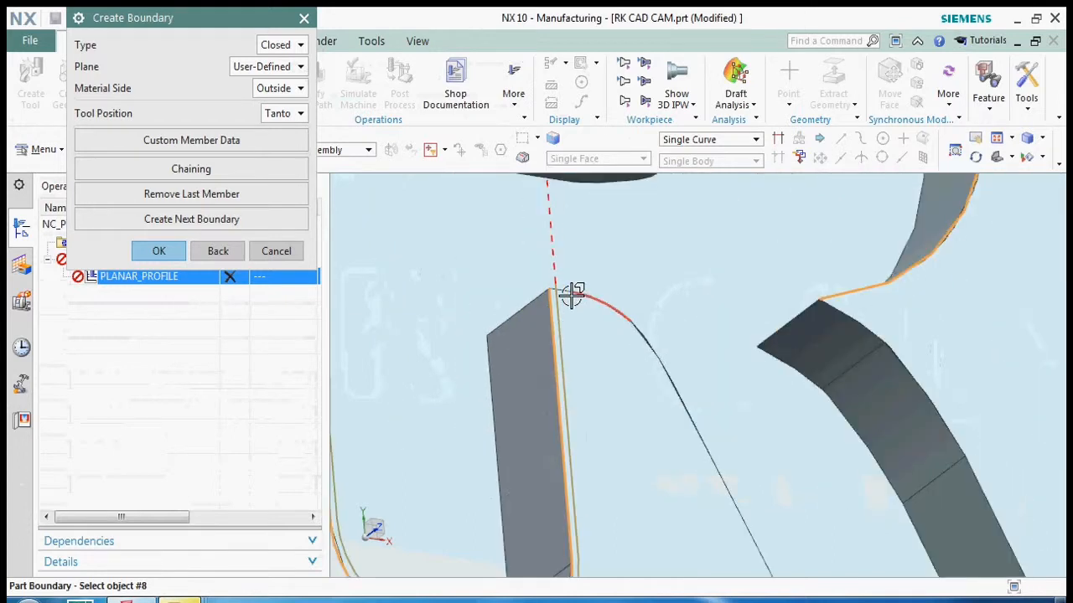
pyautogui.click(559, 285)
pyautogui.scroll(2, 565, 286)
pyautogui.click(658, 328)
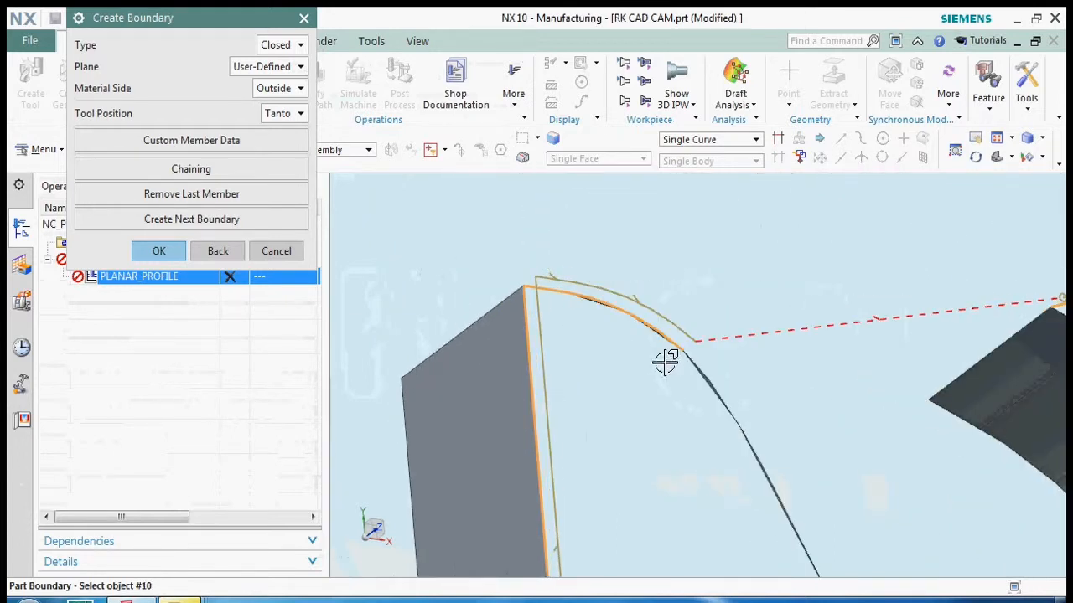
pyautogui.click(711, 362)
pyautogui.scroll(-3, 561, 259)
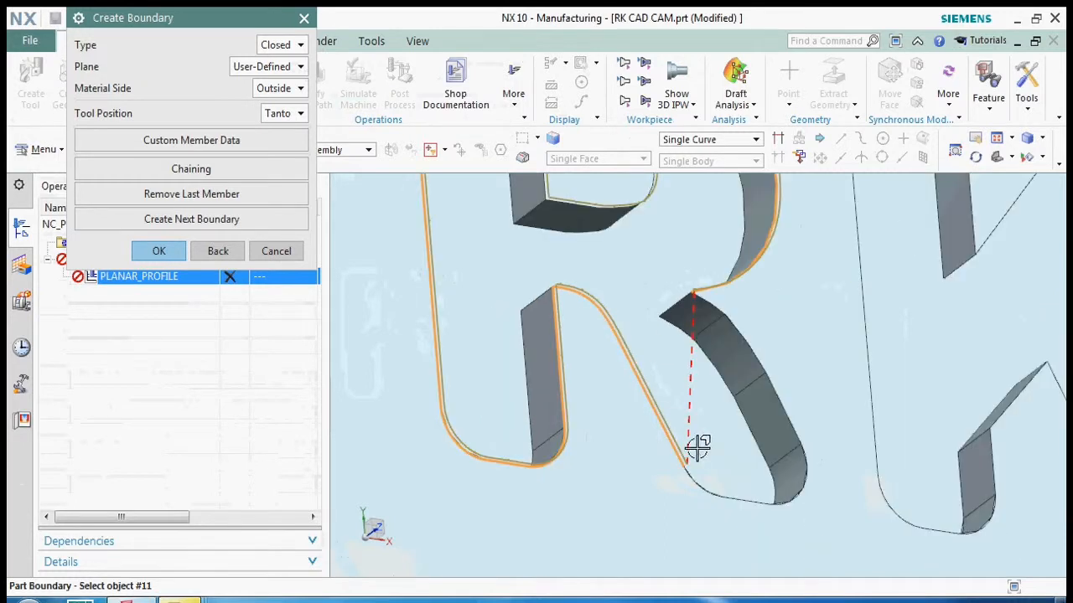
# Pick the edges around the R's diagonal leg back to the bowl and complete the R's outer boundary.
pyautogui.scroll(3, 711, 471)
pyautogui.click(711, 471)
pyautogui.click(838, 542)
pyautogui.click(917, 544)
pyautogui.click(970, 389)
pyautogui.scroll(-3, 922, 436)
pyautogui.scroll(3, 880, 431)
pyautogui.click(822, 390)
pyautogui.click(782, 360)
pyautogui.scroll(-4, 654, 333)
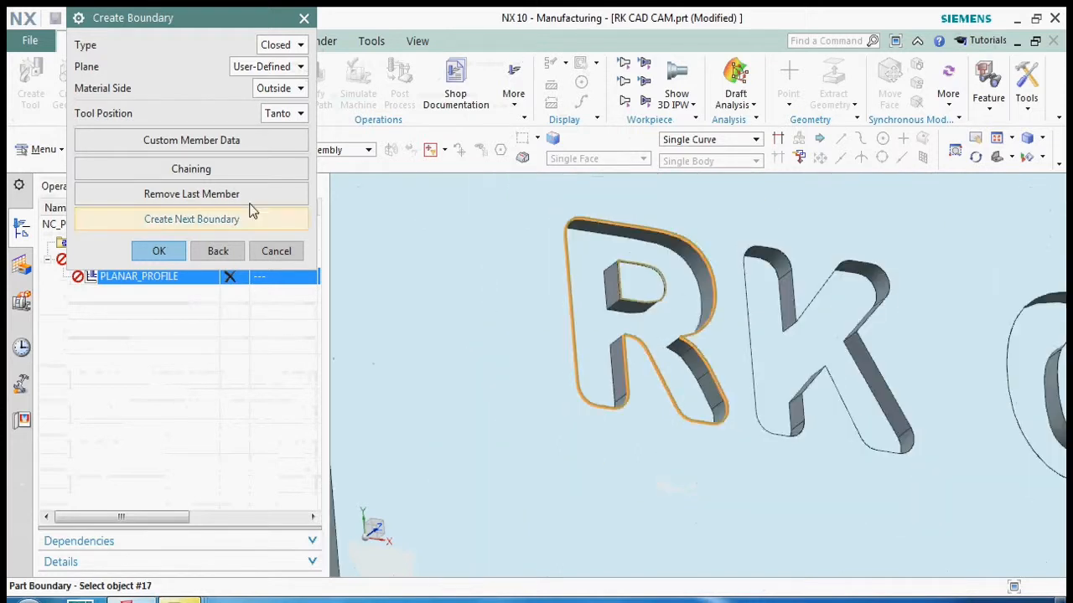
pyautogui.click(256, 222)
# Pick the K's edges around the top of its stem and along the stem's outer side.
pyautogui.moveTo(735, 407); pyautogui.dragTo(779, 335, button='middle')
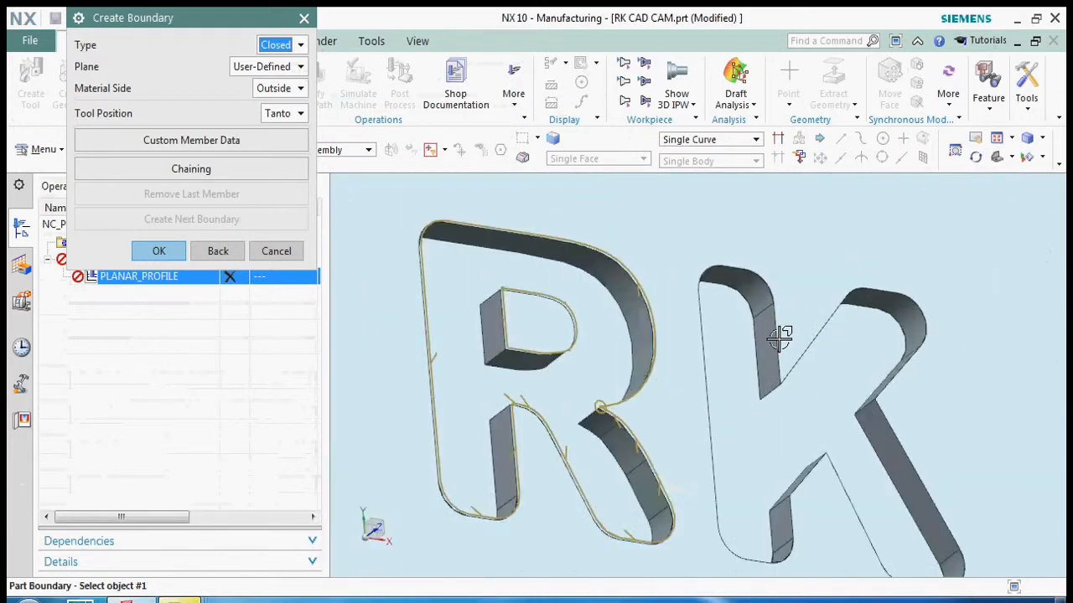
pyautogui.click(778, 335)
pyautogui.click(780, 290)
pyautogui.scroll(4, 746, 259)
pyautogui.click(702, 267)
pyautogui.click(675, 264)
pyautogui.click(642, 354)
pyautogui.scroll(-3, 616, 356)
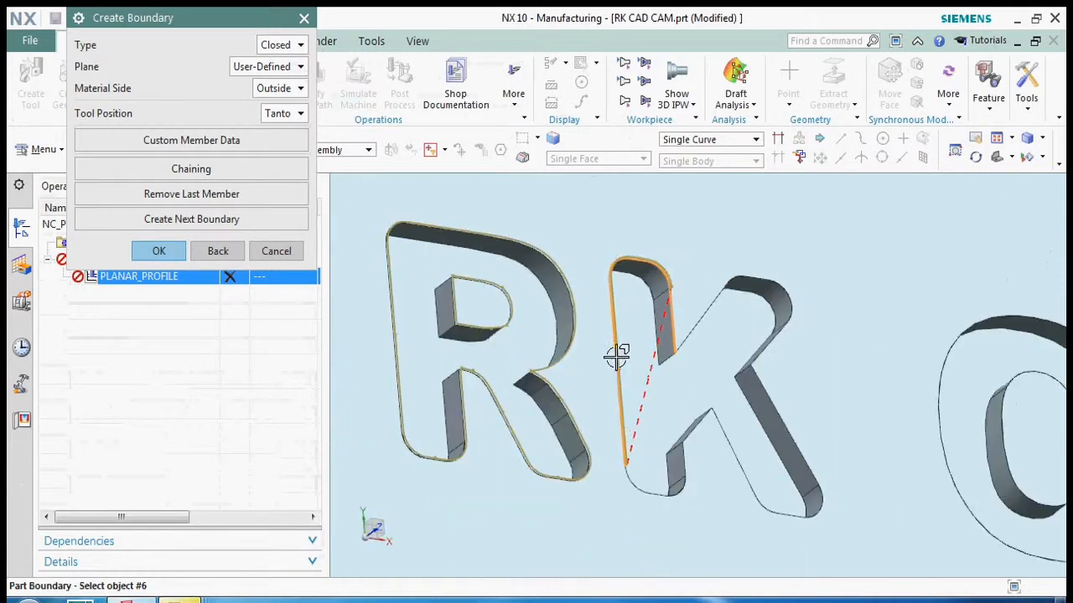
# Pick the K's stem foot edges and the notch edges leading into its diagonal leg.
pyautogui.scroll(4, 636, 471)
pyautogui.click(645, 493)
pyautogui.scroll(2, 675, 505)
pyautogui.click(677, 503)
pyautogui.click(766, 499)
pyautogui.click(793, 394)
pyautogui.scroll(-3, 642, 479)
pyautogui.click(722, 392)
pyautogui.click(760, 388)
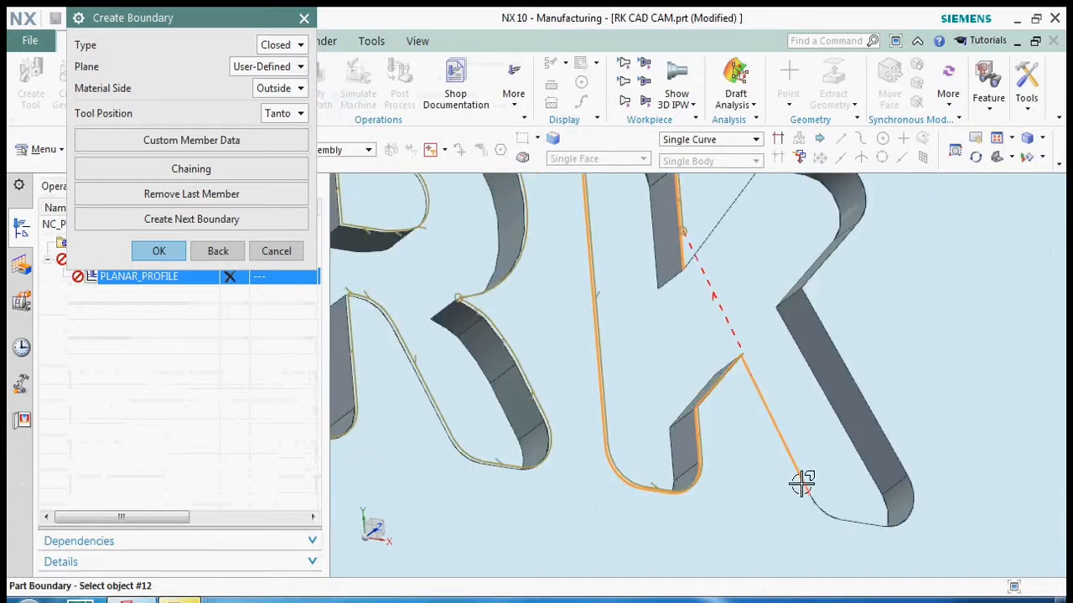
# Pick the edges around the foot and outer side of the K's diagonal leg.
pyautogui.click(815, 509)
pyautogui.click(867, 514)
pyautogui.click(904, 503)
pyautogui.click(901, 461)
# Pick the remaining edges around the K's upper arm and complete the K's boundary.
pyautogui.scroll(-4, 805, 505)
pyautogui.scroll(3, 811, 429)
pyautogui.click(814, 394)
pyautogui.click(838, 334)
pyautogui.scroll(4, 797, 319)
pyautogui.click(794, 304)
pyautogui.click(721, 302)
pyautogui.click(706, 315)
pyautogui.scroll(-3, 553, 356)
pyautogui.click(247, 220)
# Pick the outer curve, lower tip and inner curve edges of the C in CAD.
pyautogui.scroll(-5, 488, 338)
pyautogui.scroll(5, 719, 347)
pyautogui.click(730, 352)
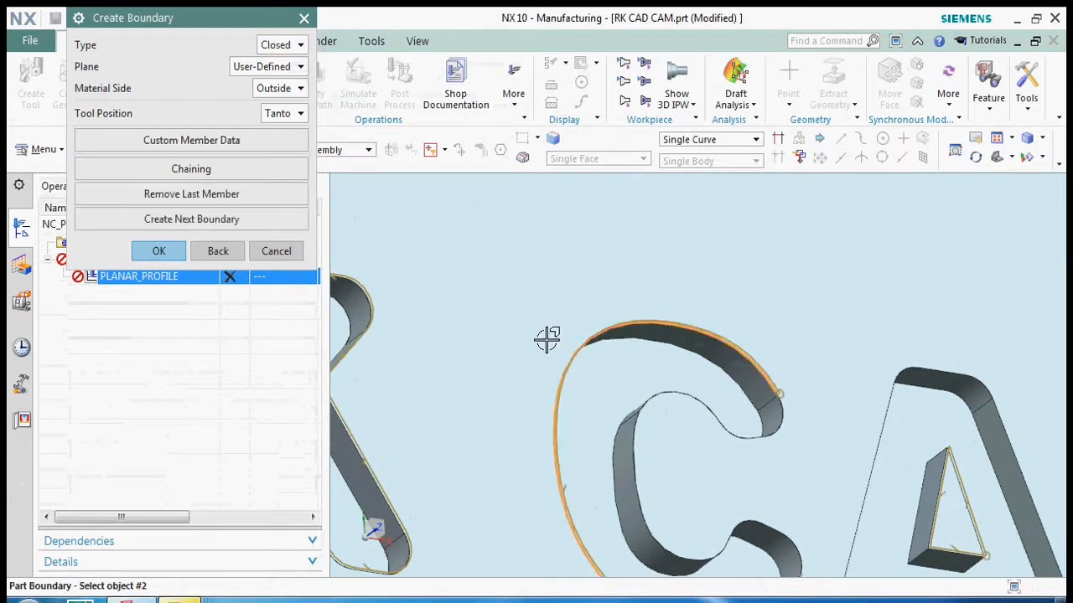
pyautogui.scroll(-5, 546, 340)
pyautogui.scroll(5, 659, 449)
pyautogui.click(641, 428)
pyautogui.scroll(3, 618, 396)
pyautogui.click(590, 392)
pyautogui.click(571, 387)
pyautogui.click(522, 433)
# Pick the remaining inner curve and upper tip edges of the C in CAD and complete its boundary.
pyautogui.scroll(-3, 458, 507)
pyautogui.scroll(3, 499, 379)
pyautogui.click(453, 320)
pyautogui.click(544, 382)
pyautogui.click(605, 367)
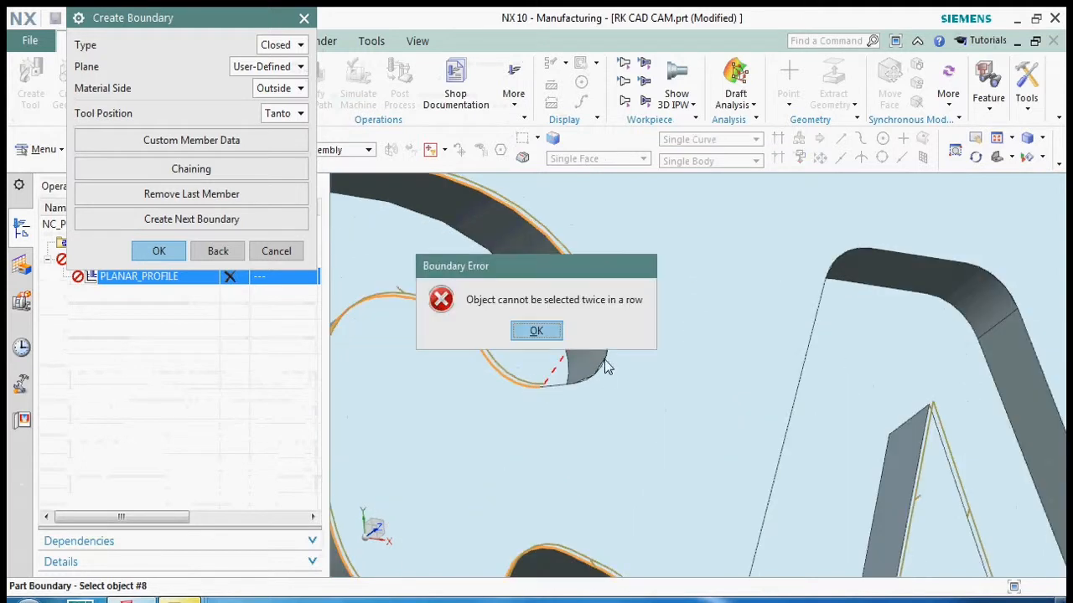
pyautogui.click(553, 337)
pyautogui.click(570, 384)
pyautogui.click(604, 361)
pyautogui.scroll(-4, 542, 318)
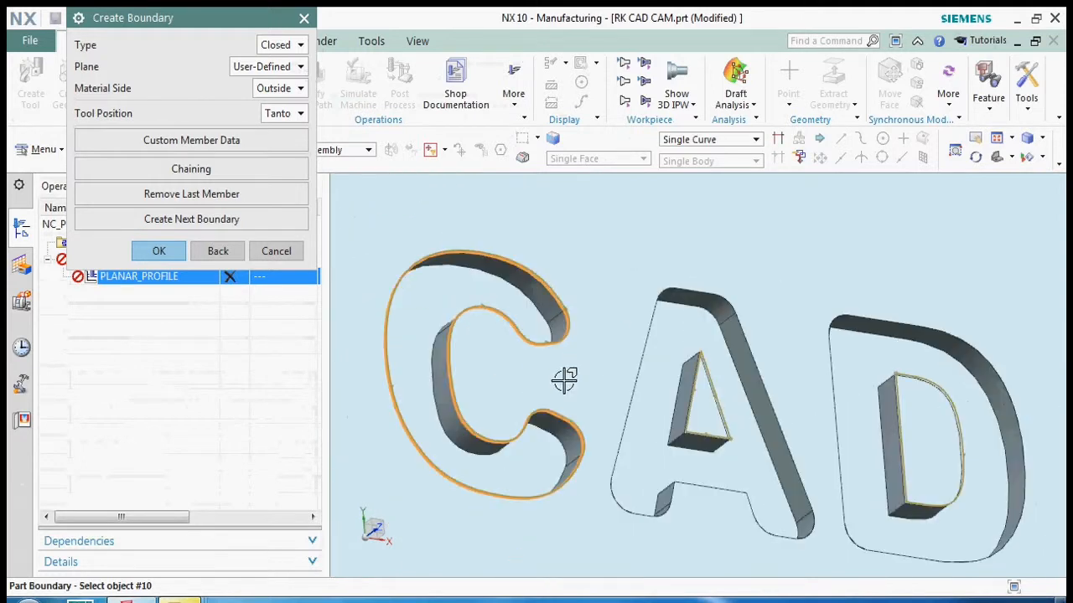
pyautogui.click(240, 223)
# Pick the outer edges of the A in CAD across the top, left side, left foot, notch and right foot.
pyautogui.click(669, 290)
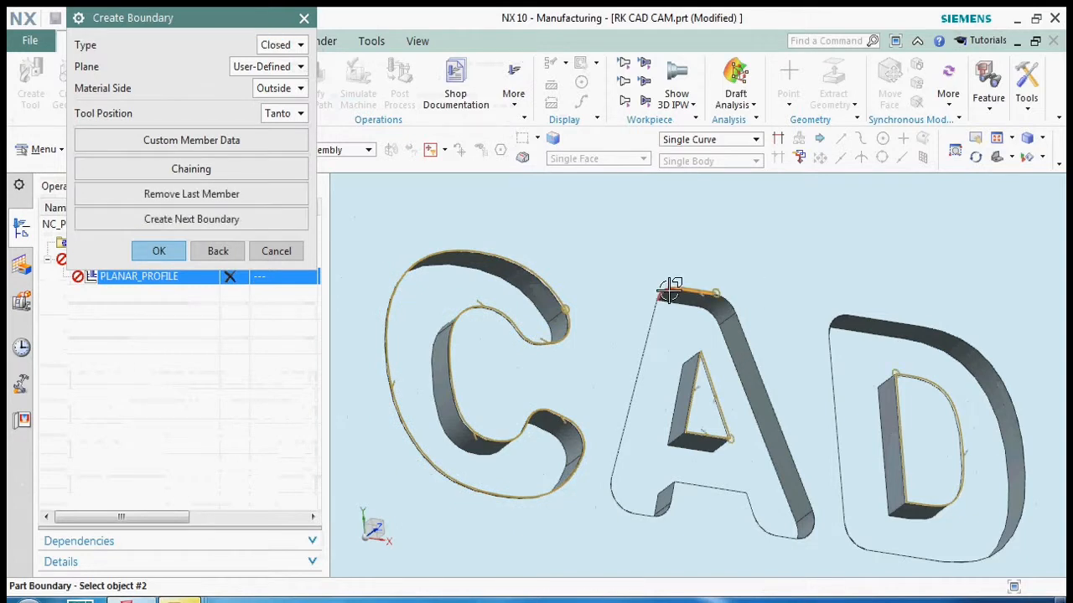
pyautogui.click(628, 426)
pyautogui.click(612, 496)
pyautogui.click(660, 510)
pyautogui.click(664, 505)
pyautogui.click(675, 487)
pyautogui.click(712, 485)
pyautogui.click(750, 505)
pyautogui.click(778, 531)
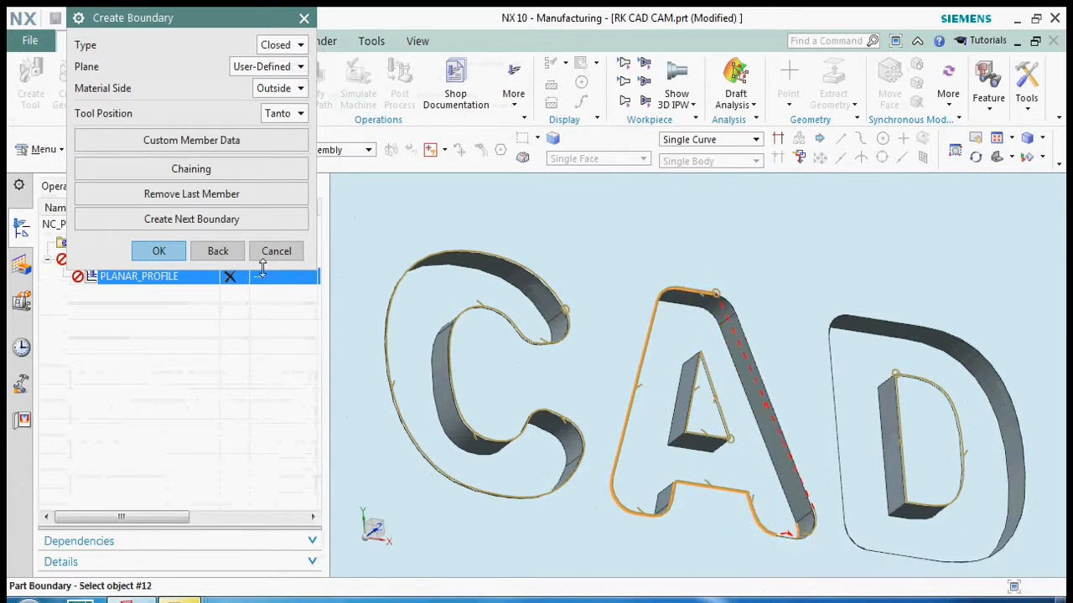
# Remove the last picked member and pick the right foot and right side edges to close the outline of CAD's A.
pyautogui.click(240, 195)
pyautogui.click(792, 535)
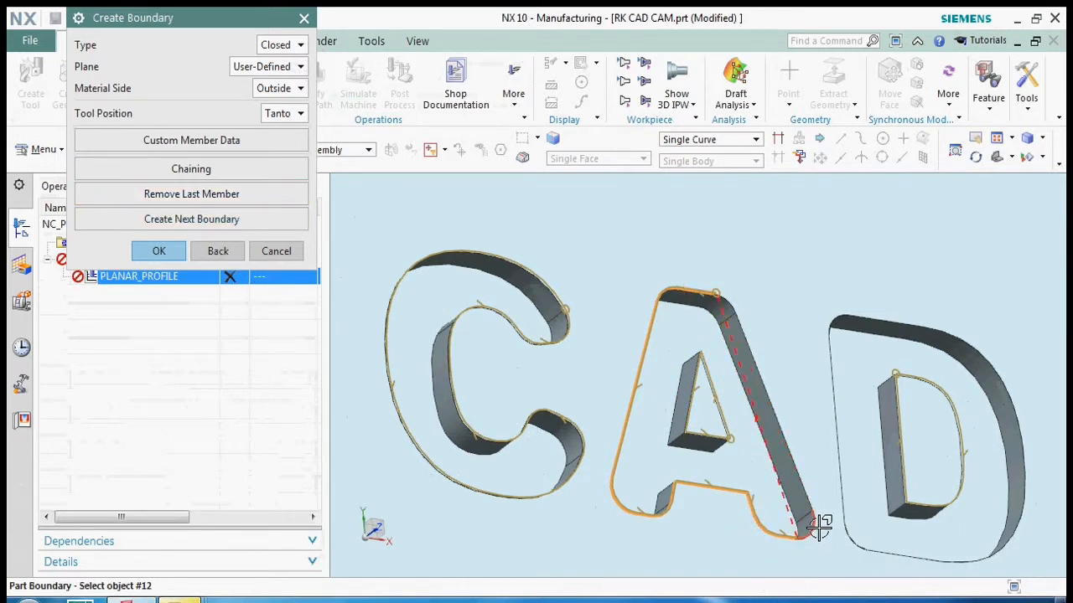
pyautogui.click(803, 482)
pyautogui.middleClick(690, 314)
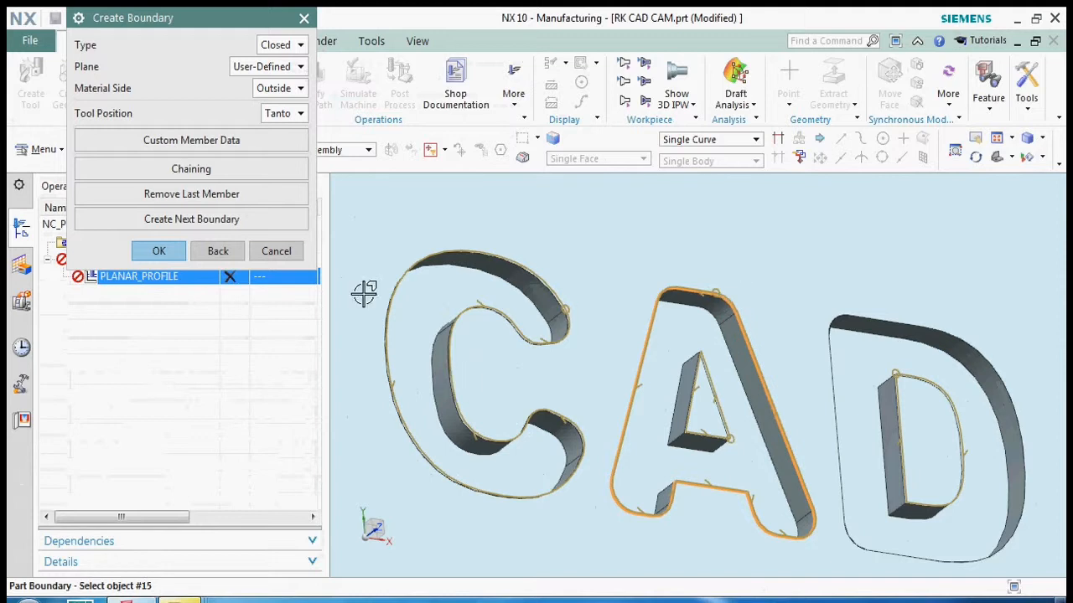
# Pick the outer edges of the D in CAD all around and complete its outer boundary.
pyautogui.scroll(-3, 466, 285)
pyautogui.click(676, 304)
pyautogui.click(657, 302)
pyautogui.click(657, 373)
pyautogui.click(674, 425)
pyautogui.click(708, 429)
pyautogui.click(748, 389)
pyautogui.click(187, 222)
# Pick the outer curve, inner curve and tip edges of the C in CAM and complete its boundary.
pyautogui.scroll(-5, 665, 379)
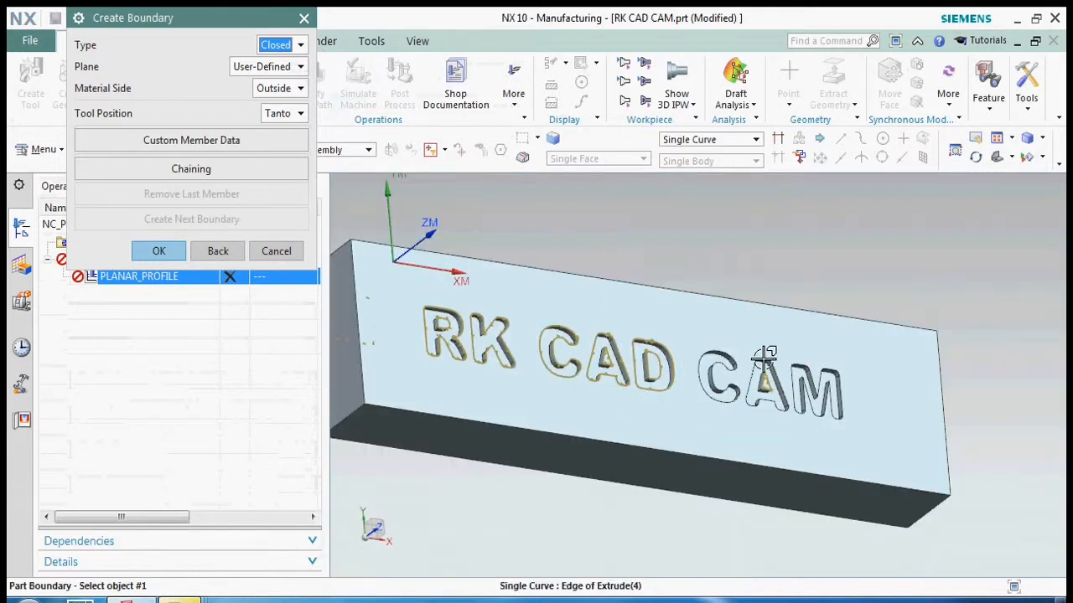
pyautogui.scroll(4, 765, 356)
pyautogui.click(696, 349)
pyautogui.scroll(2, 737, 424)
pyautogui.click(713, 412)
pyautogui.click(691, 404)
pyautogui.scroll(2, 700, 411)
pyautogui.click(684, 432)
pyautogui.click(684, 432)
pyautogui.click(612, 287)
pyautogui.click(689, 315)
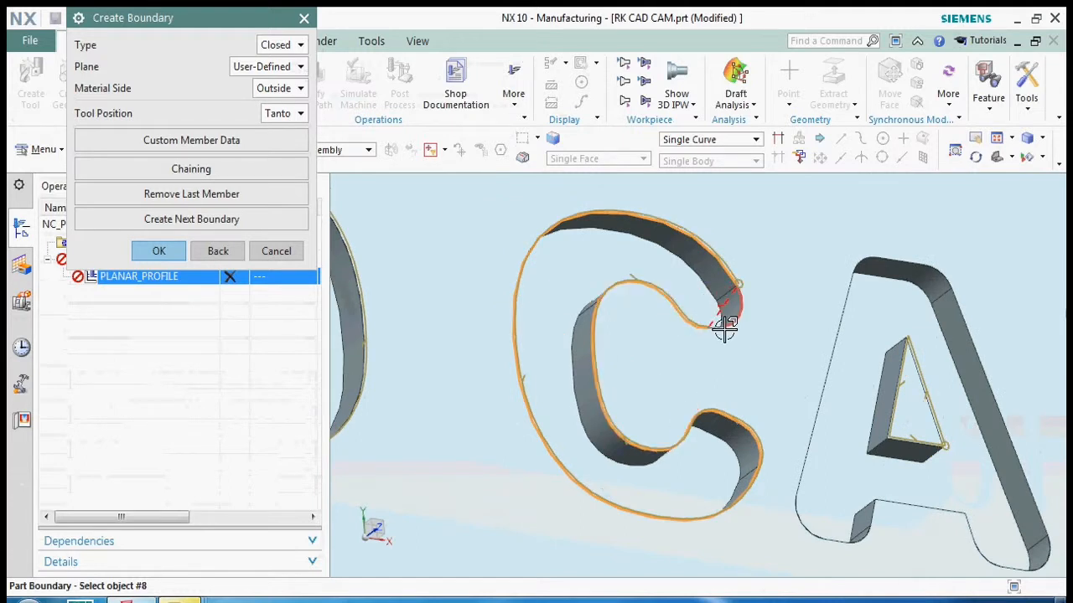
pyautogui.click(232, 219)
# Pick the top, left side, left foot and notch edges of the A in CAM.
pyautogui.scroll(-2, 792, 286)
pyautogui.click(745, 253)
pyautogui.click(720, 352)
pyautogui.click(714, 423)
pyautogui.click(742, 431)
pyautogui.click(755, 427)
pyautogui.click(782, 409)
# Pick the right foot and right side edges of the A in CAM and complete its outer boundary.
pyautogui.click(817, 419)
pyautogui.click(826, 433)
pyautogui.click(848, 441)
pyautogui.click(865, 444)
pyautogui.click(868, 444)
pyautogui.click(867, 410)
pyautogui.click(810, 267)
pyautogui.click(273, 221)
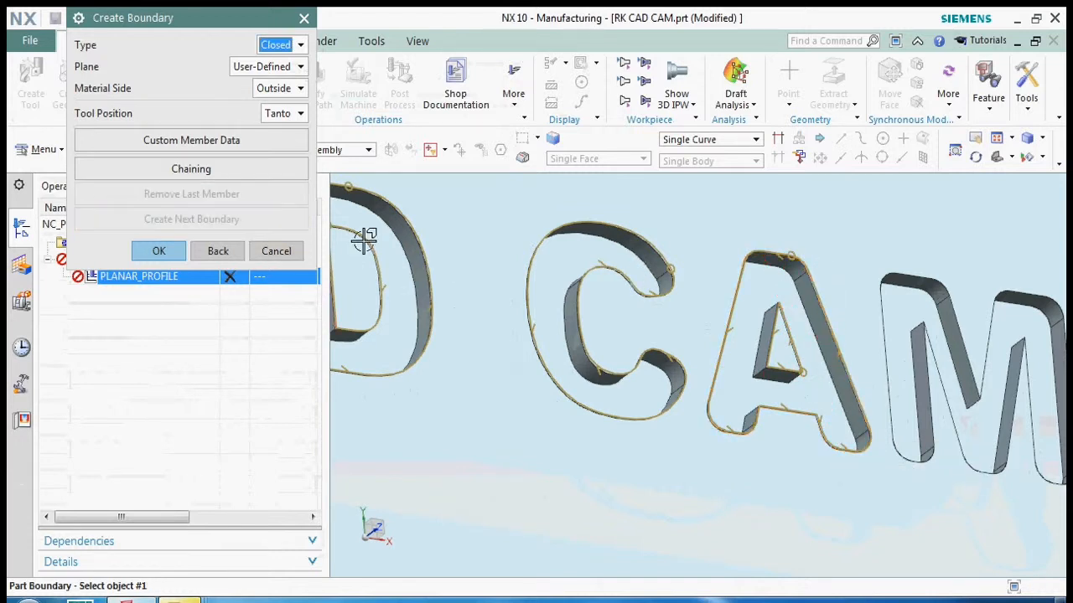
# Pick the M's edges from the central V up around the top of its left leg and down the outer side.
pyautogui.scroll(-3, 593, 302)
pyautogui.scroll(4, 773, 348)
pyautogui.scroll(-2, 620, 340)
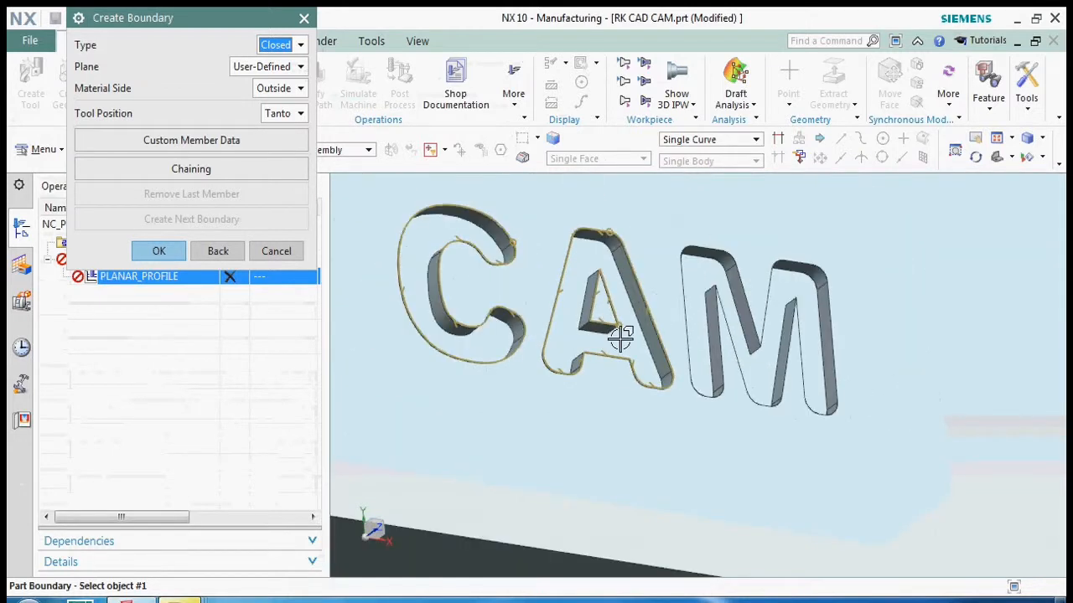
pyautogui.scroll(5, 666, 316)
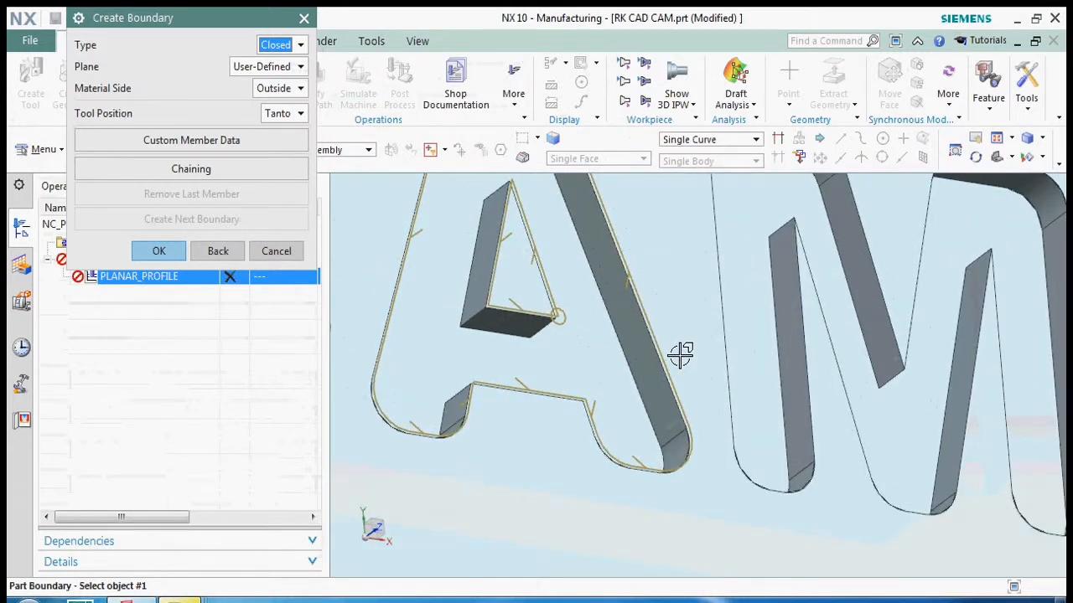
pyautogui.scroll(-2, 764, 368)
pyautogui.scroll(-2, 891, 371)
pyautogui.scroll(5, 893, 372)
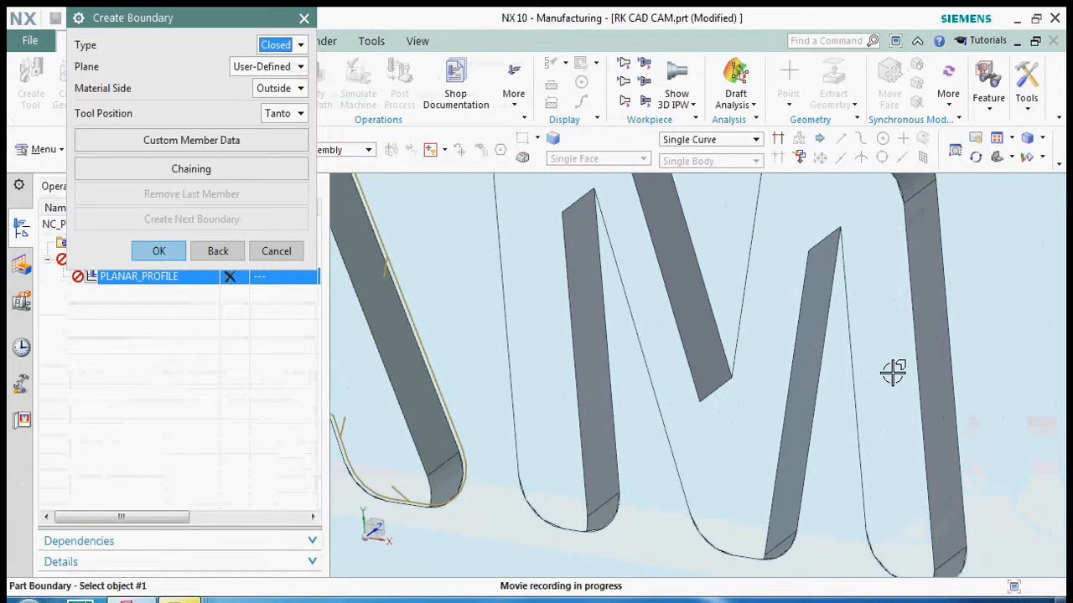
pyautogui.scroll(-2, 893, 373)
pyautogui.click(759, 269)
pyautogui.click(731, 199)
pyautogui.click(665, 181)
pyautogui.click(639, 177)
pyautogui.click(644, 243)
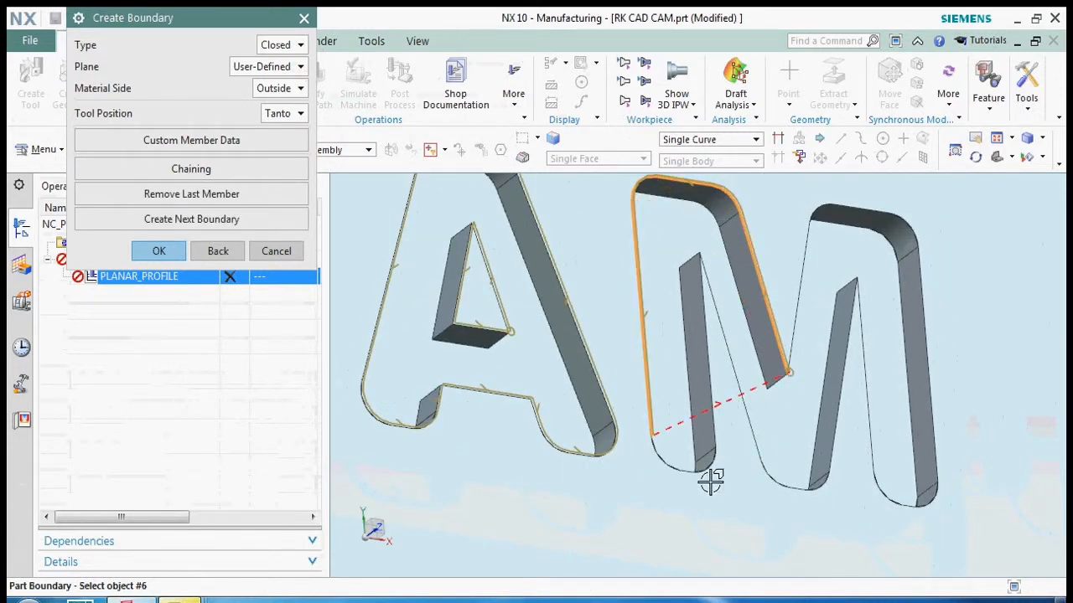
# Pick the M's edges around its left foot, up and down the left notch, and onto the central foot's curve.
pyautogui.click(677, 462)
pyautogui.click(706, 472)
pyautogui.click(710, 453)
pyautogui.click(702, 302)
pyautogui.click(732, 361)
pyautogui.click(786, 477)
pyautogui.click(795, 491)
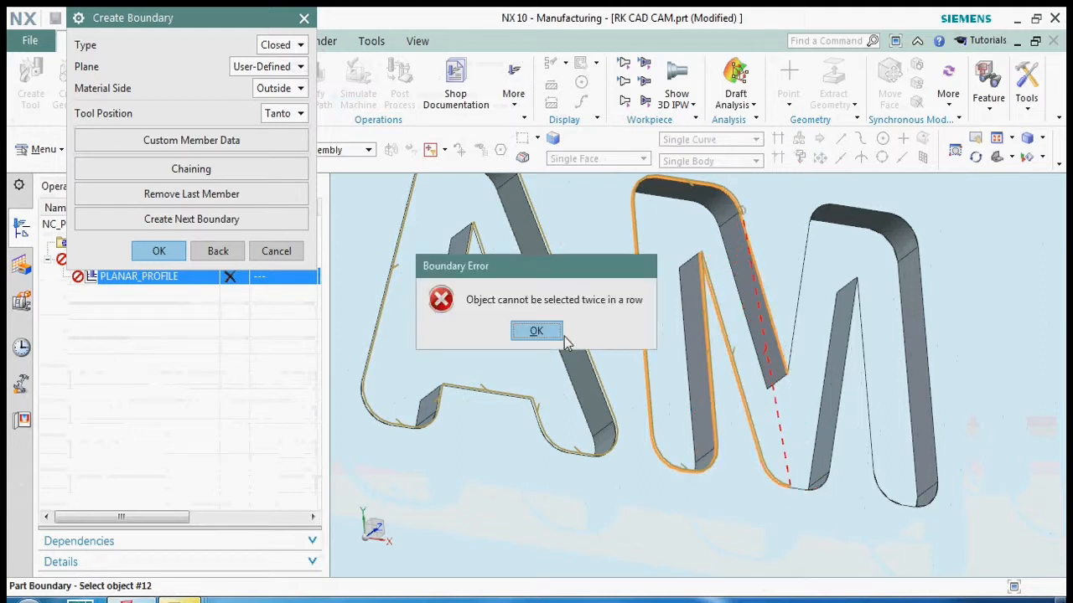
pyautogui.click(553, 333)
# Pick the M's remaining central foot edges, both sides of its right notch and the curved bottom of its right foot.
pyautogui.scroll(4, 797, 483)
pyautogui.click(796, 495)
pyautogui.click(861, 492)
pyautogui.click(883, 437)
pyautogui.scroll(-3, 789, 463)
pyautogui.click(882, 395)
pyautogui.click(900, 483)
pyautogui.click(934, 502)
pyautogui.click(963, 488)
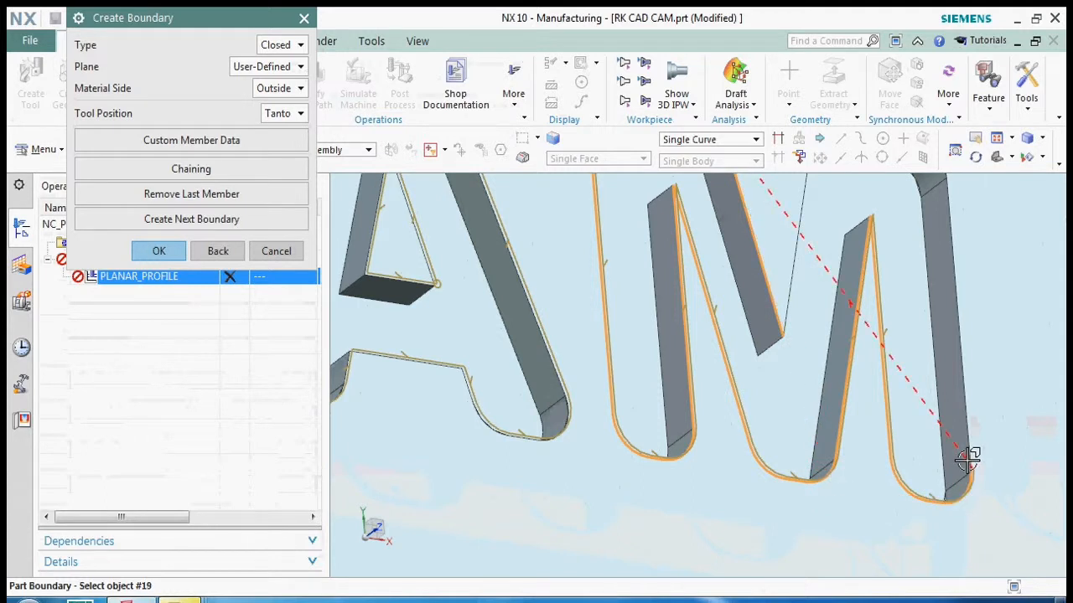
# Pick the M's outer right side, the top of its right leg and the inner diagonal, and complete its boundary.
pyautogui.click(968, 460)
pyautogui.scroll(-3, 796, 512)
pyautogui.scroll(5, 861, 351)
pyautogui.click(870, 297)
pyautogui.click(790, 262)
pyautogui.click(701, 244)
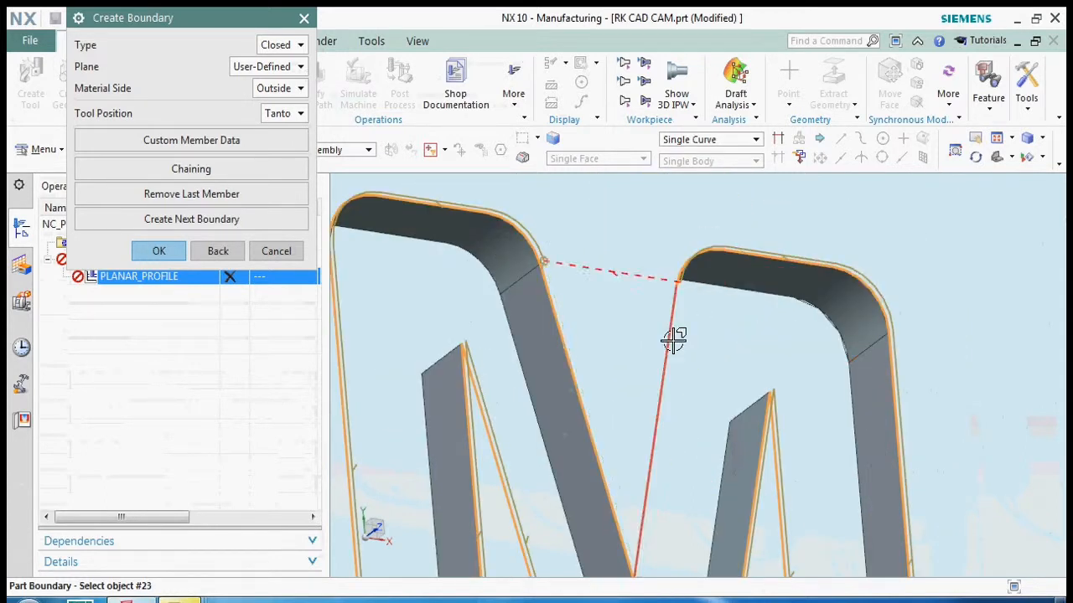
pyautogui.click(674, 339)
pyautogui.scroll(-3, 646, 283)
pyautogui.click(159, 252)
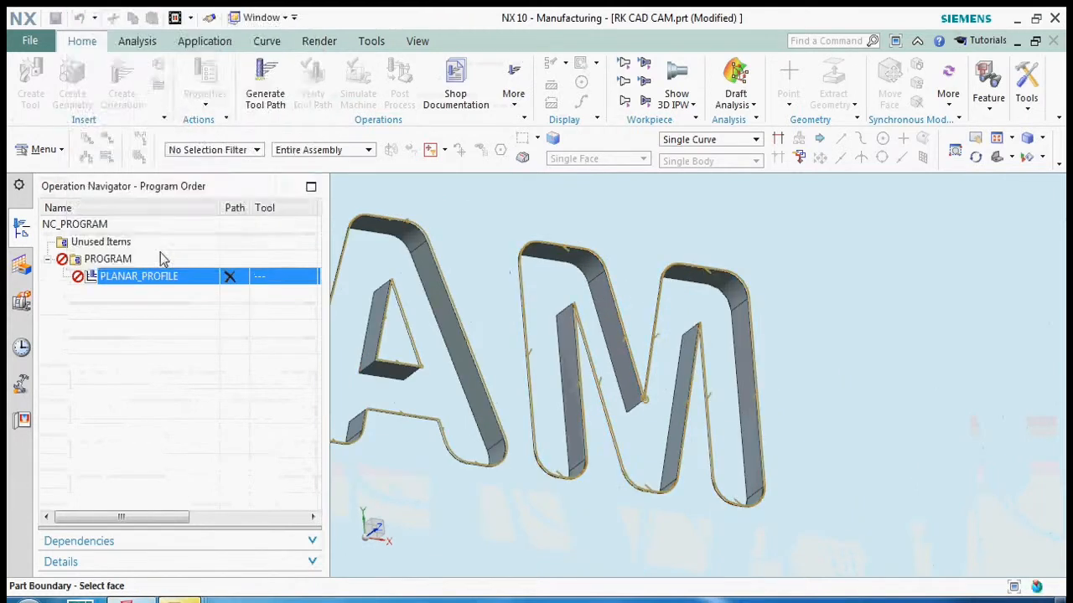
# Accept the letters' part boundaries and specify the recessed bottom face of the R as the floor plane.
pyautogui.scroll(-5, 680, 274)
pyautogui.scroll(-4, 674, 268)
pyautogui.scroll(3, 479, 241)
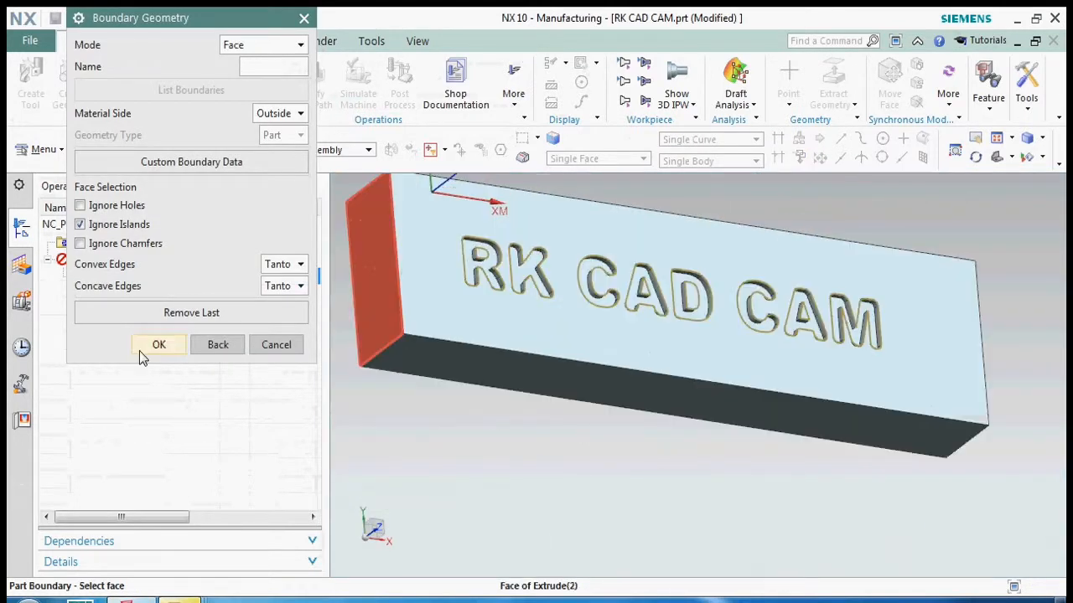
pyautogui.click(140, 350)
pyautogui.click(152, 352)
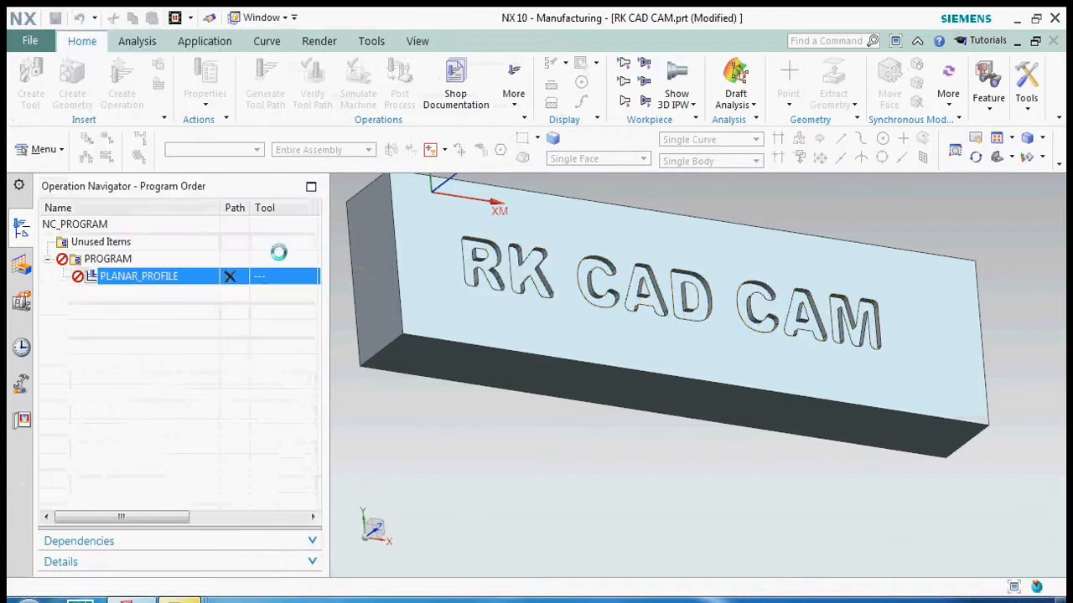
pyautogui.click(270, 213)
pyautogui.scroll(4, 482, 247)
pyautogui.click(475, 247)
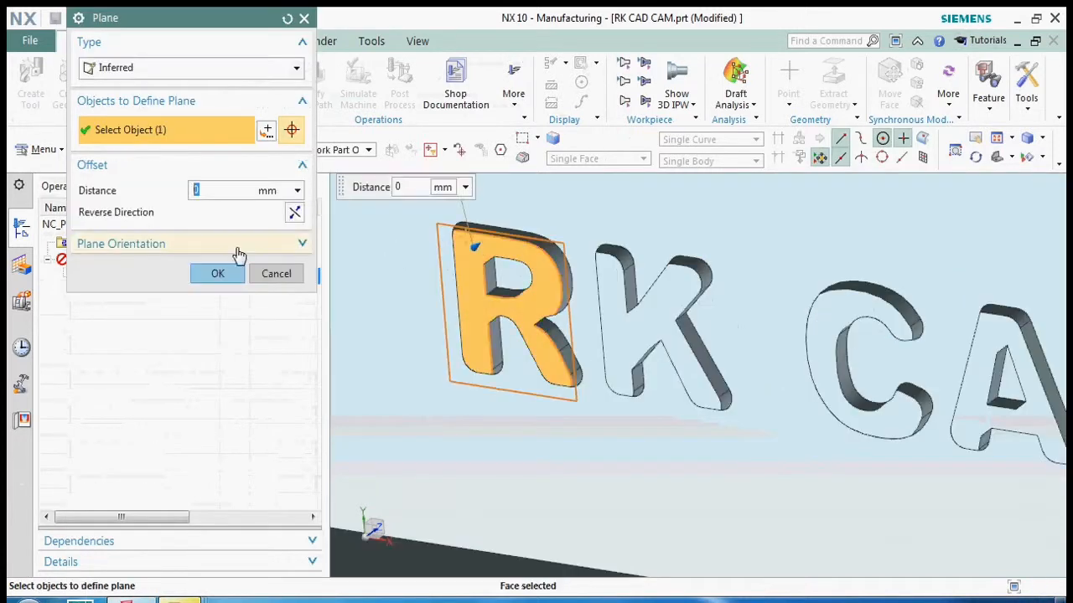
pyautogui.click(217, 274)
# Create milling tool 3F with a 3 mm diameter for the planar profile operation.
pyautogui.click(194, 254)
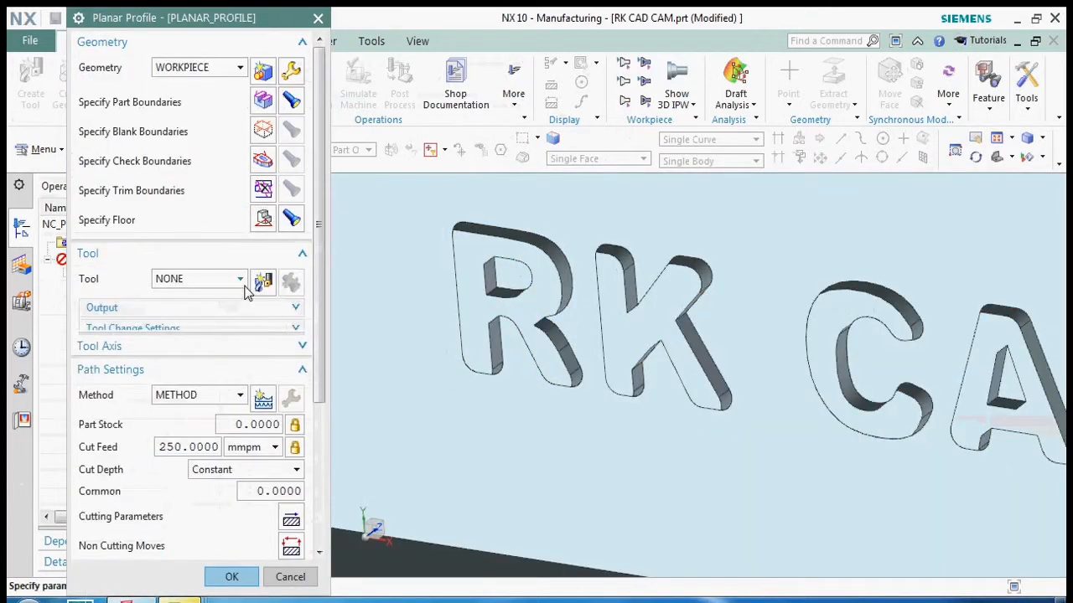
pyautogui.click(264, 283)
pyautogui.write('3')
pyautogui.press('Return')
pyautogui.write('3')
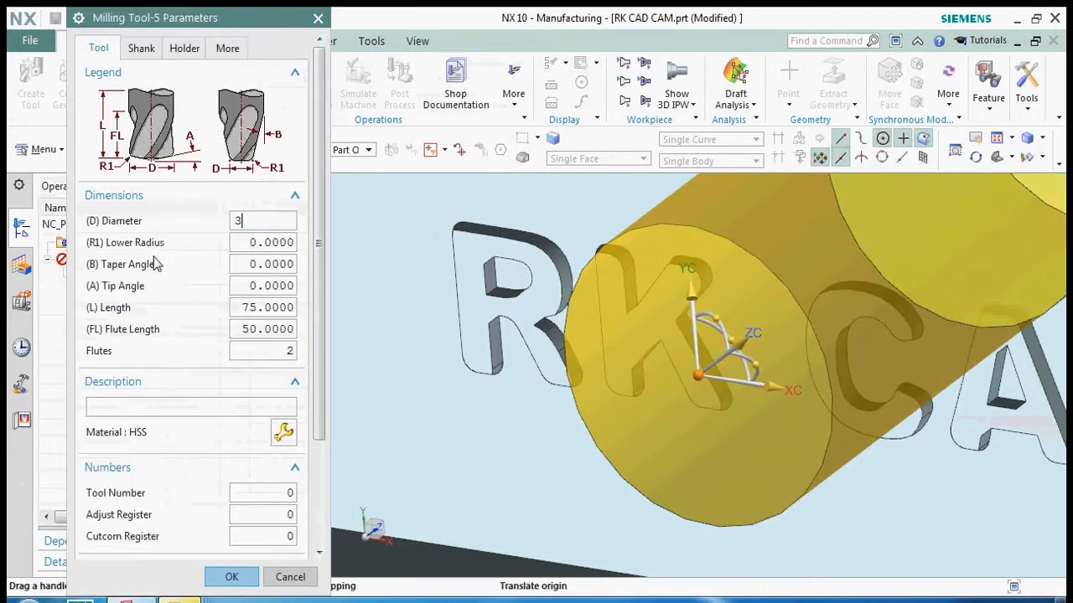
pyautogui.click(236, 566)
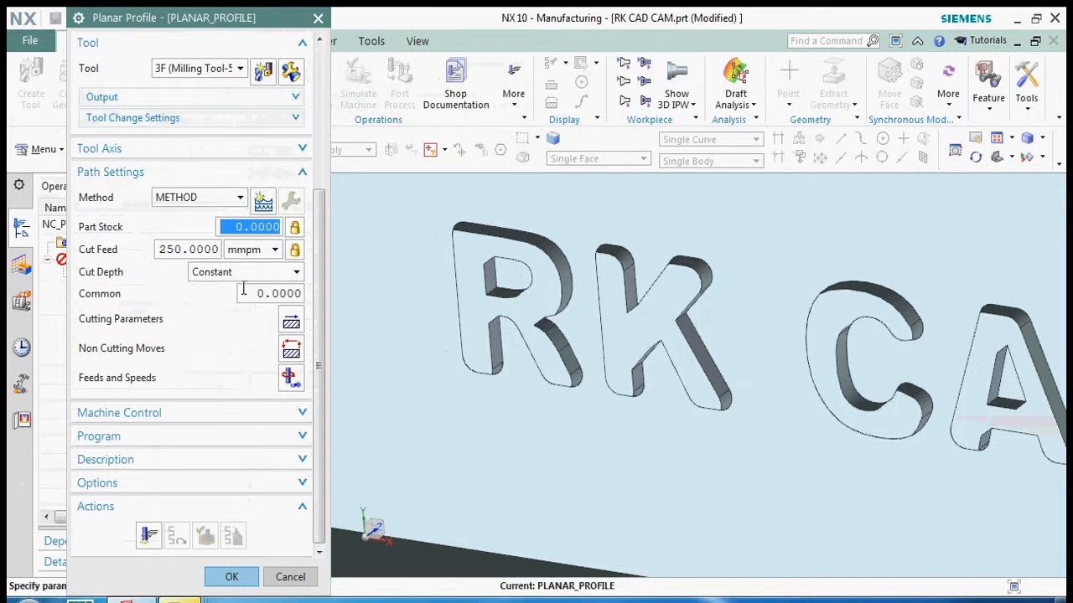
# In the non-cutting moves, set the open area's engage type to Same as Closed Area.
pyautogui.click(290, 348)
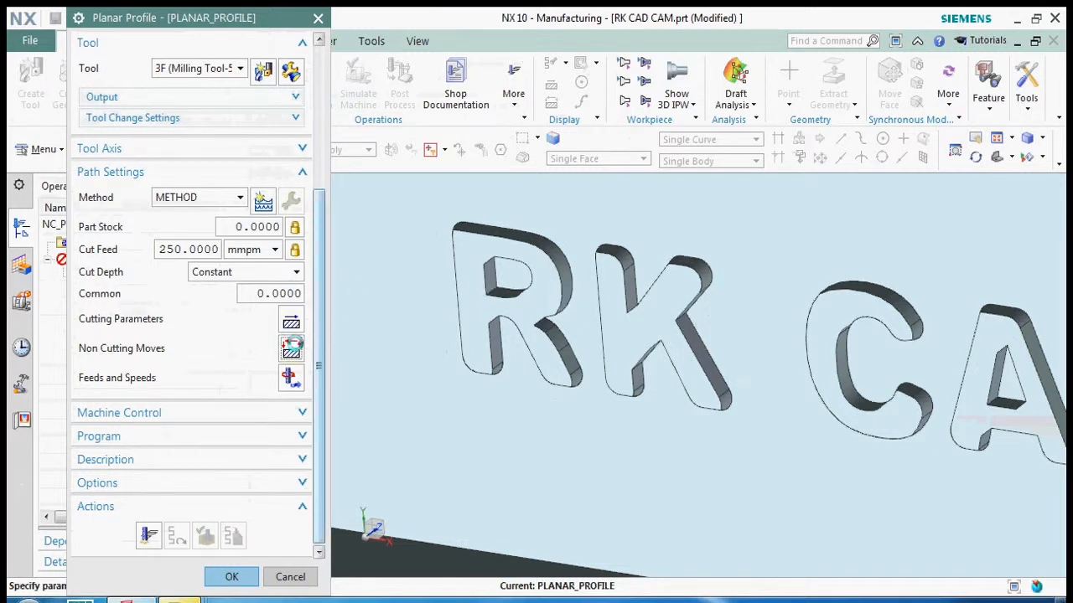
pyautogui.scroll(5, 578, 264)
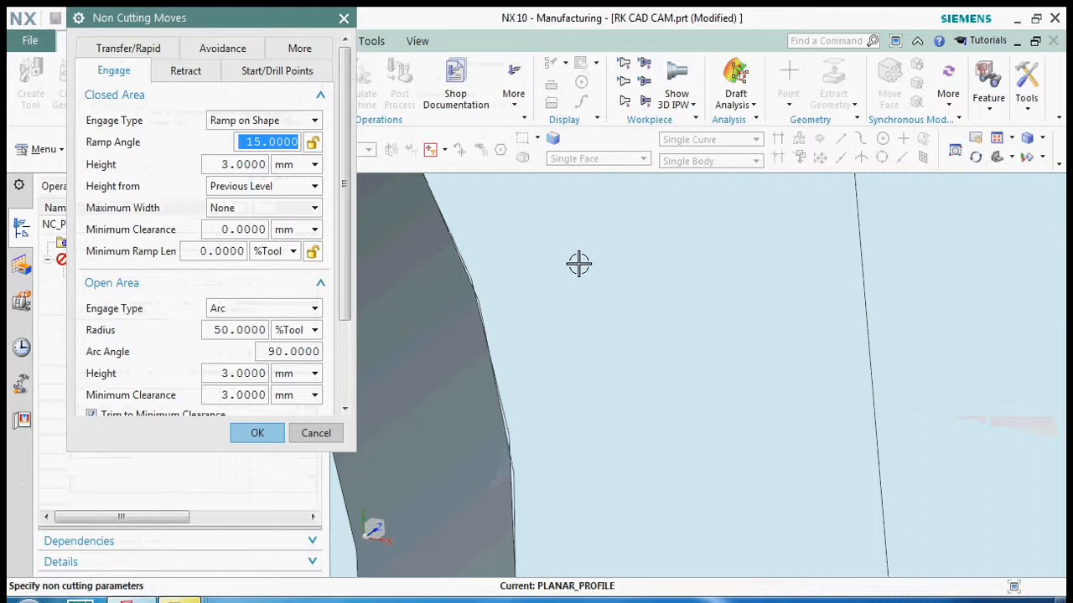
pyautogui.scroll(-2, 573, 308)
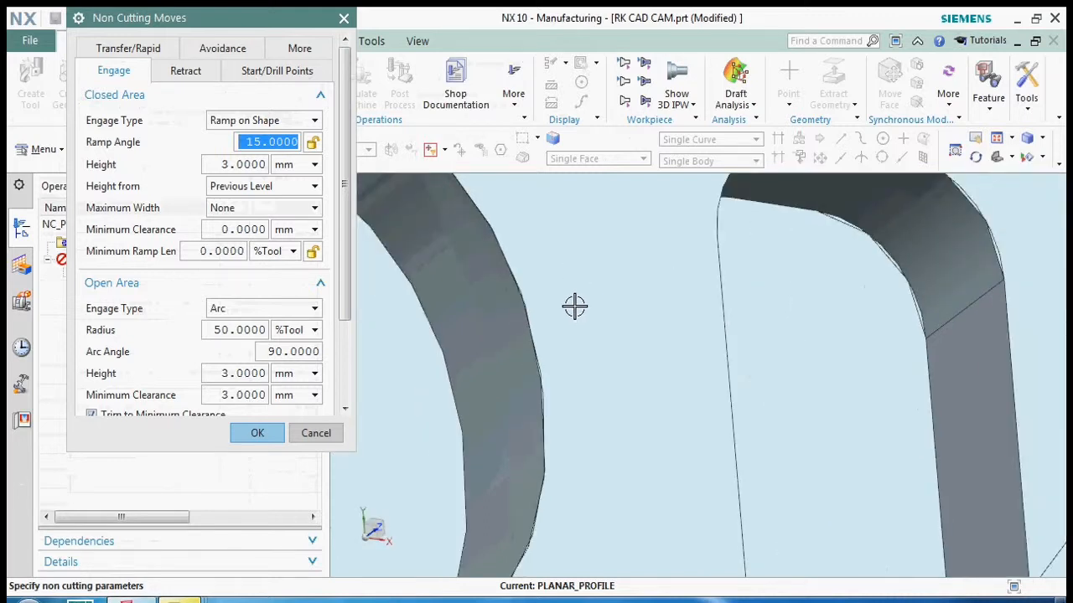
pyautogui.scroll(-3, 574, 309)
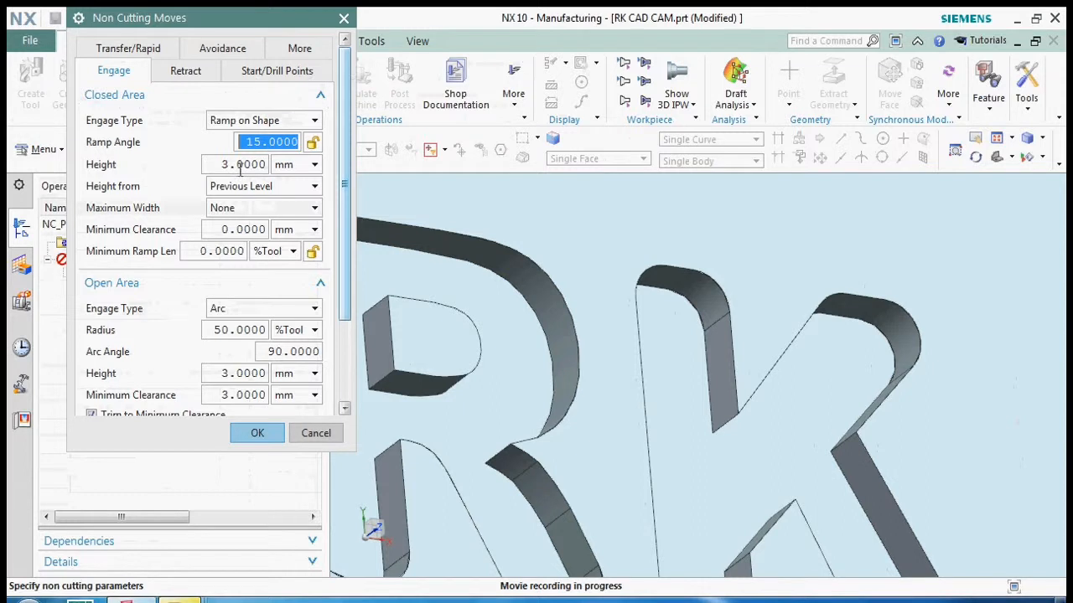
pyautogui.click(256, 308)
pyautogui.click(254, 327)
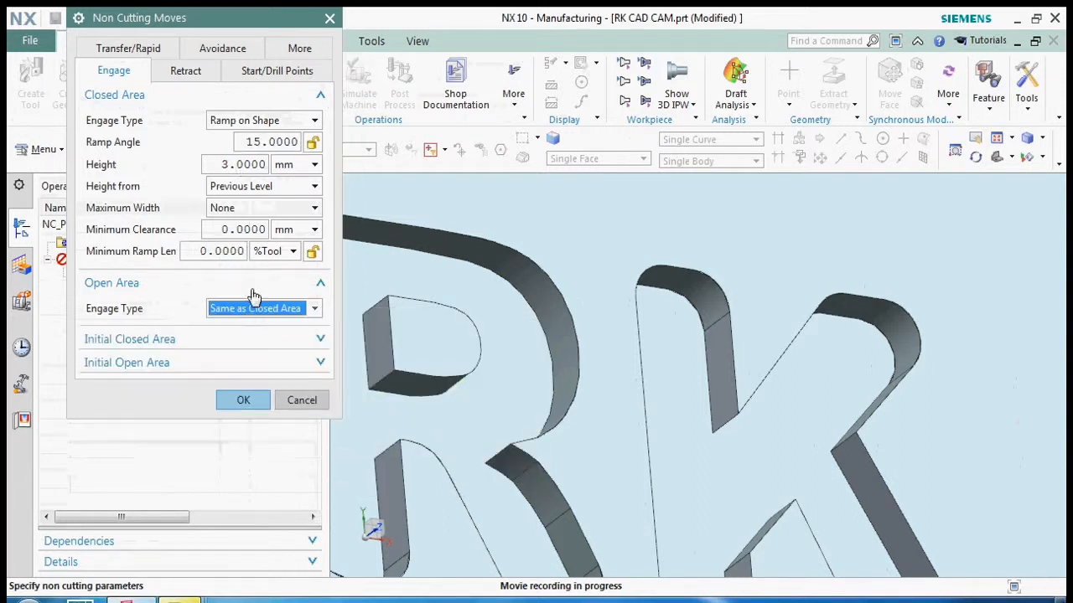
# Set the closed area's engage height to 0.1 mm and ramp angle to 0.3, and generate the tool path.
pyautogui.doubleClick(228, 165)
pyautogui.write('0.1')
pyautogui.doubleClick(271, 139)
pyautogui.write('0.3')
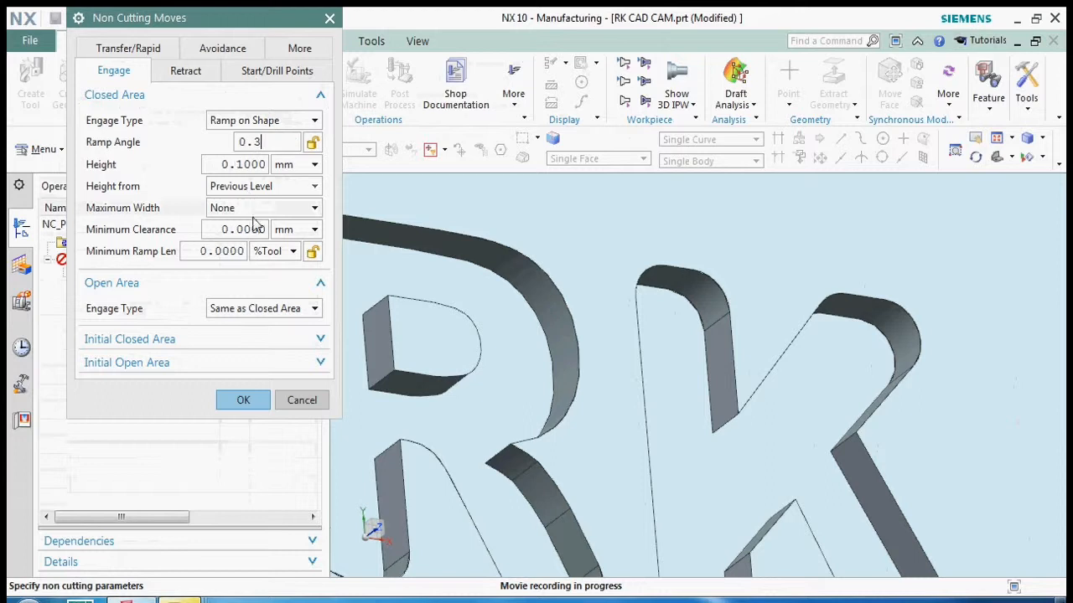
pyautogui.click(242, 400)
pyautogui.click(148, 535)
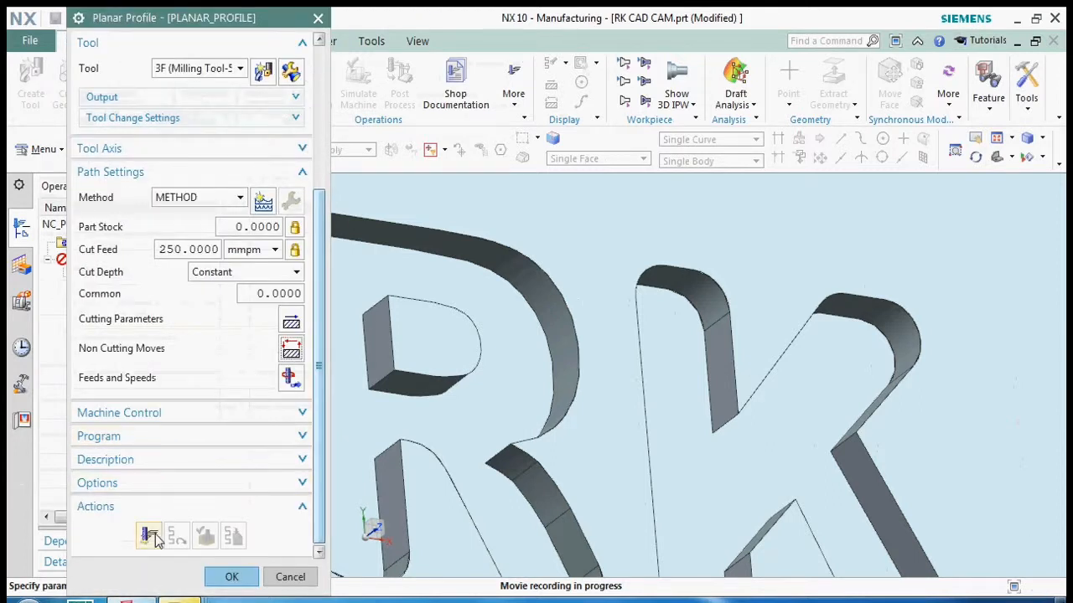
pyautogui.scroll(-5, 300, 335)
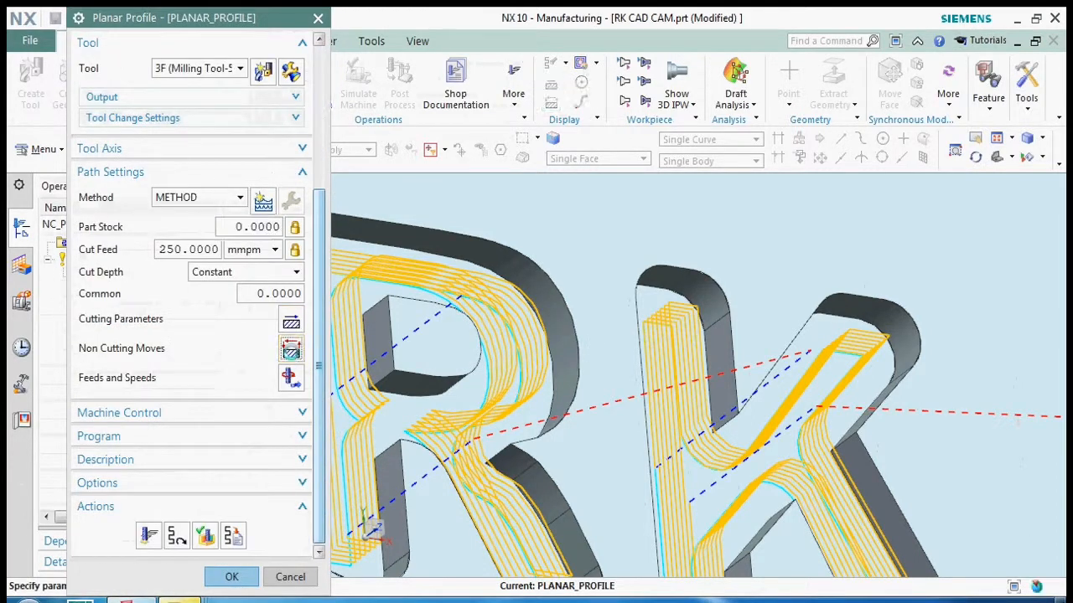
# Change the closed area's ramp angle to 0.08, regenerate the tool path and accept the planar profile operation.
pyautogui.click(292, 350)
pyautogui.click(200, 95)
pyautogui.doubleClick(267, 141)
pyautogui.write('0.0')
pyautogui.write('0')
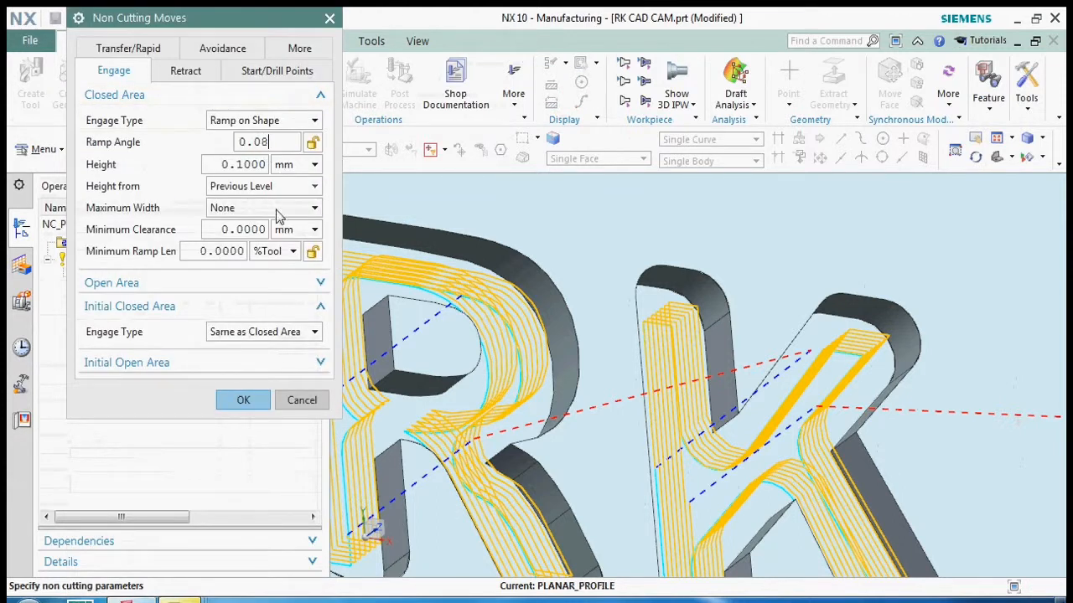
pyautogui.click(242, 399)
pyautogui.click(149, 534)
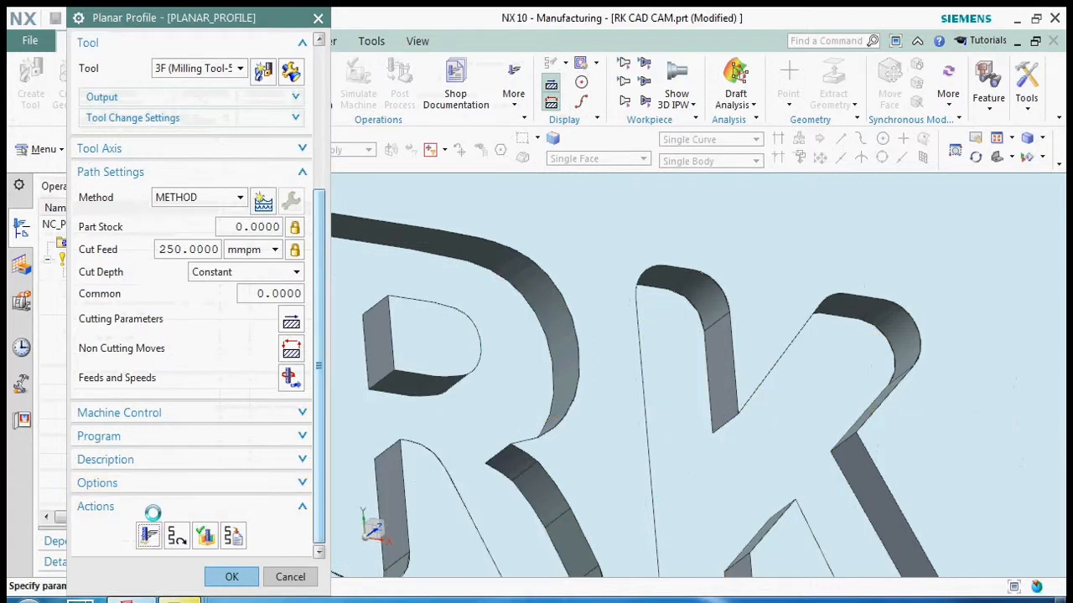
pyautogui.click(231, 577)
# Examine the generated tool path across all the engraved letters.
pyautogui.scroll(-5, 762, 330)
pyautogui.moveTo(545, 347); pyautogui.dragTo(601, 352, button='middle')
pyautogui.scroll(-2, 671, 369)
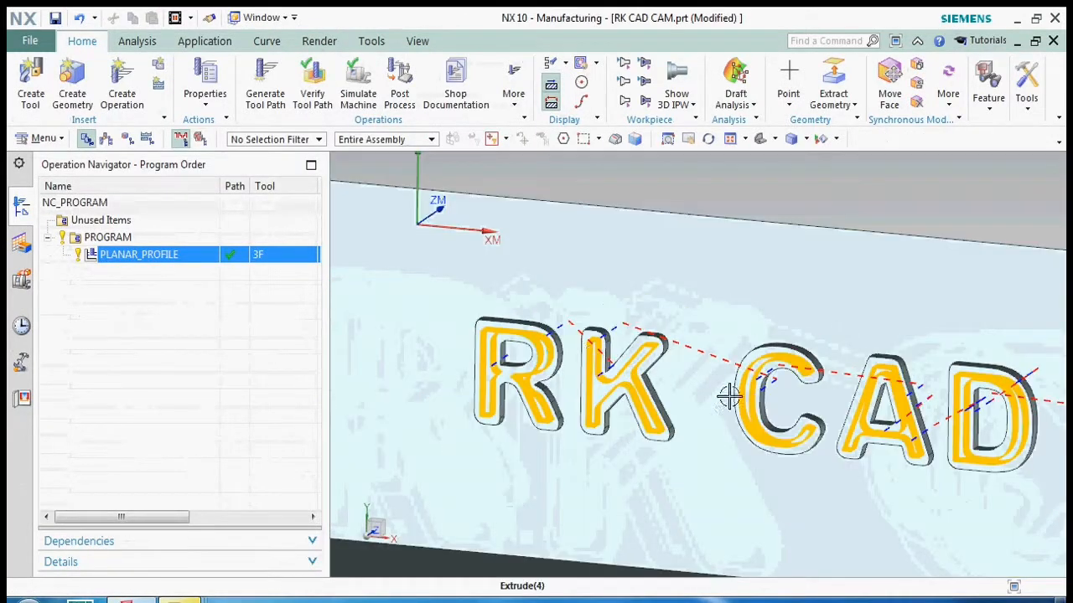
pyautogui.scroll(-2, 969, 411)
pyautogui.scroll(1, 802, 389)
pyautogui.scroll(-1, 802, 390)
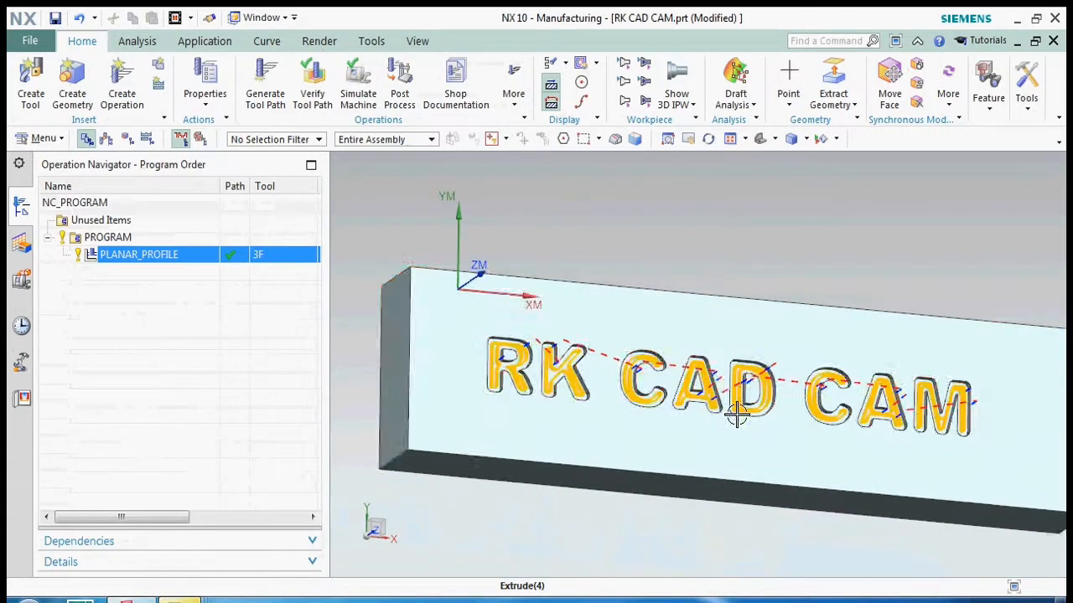
pyautogui.scroll(2, 735, 411)
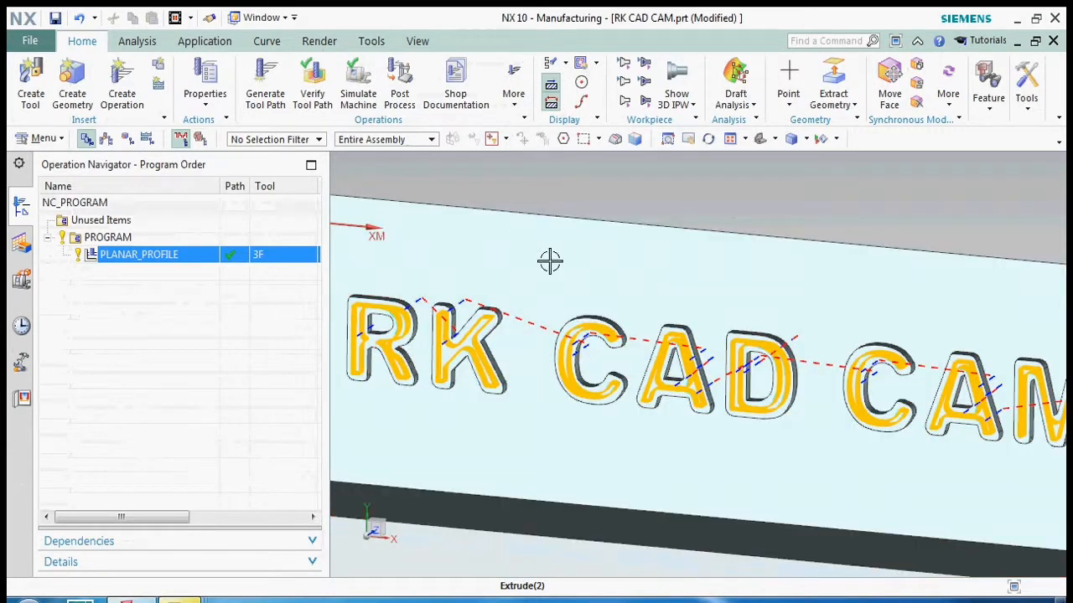
pyautogui.scroll(-2, 550, 258)
# Open tool path verification for the planar profile operation and frame the engraved text.
pyautogui.rightClick(270, 256)
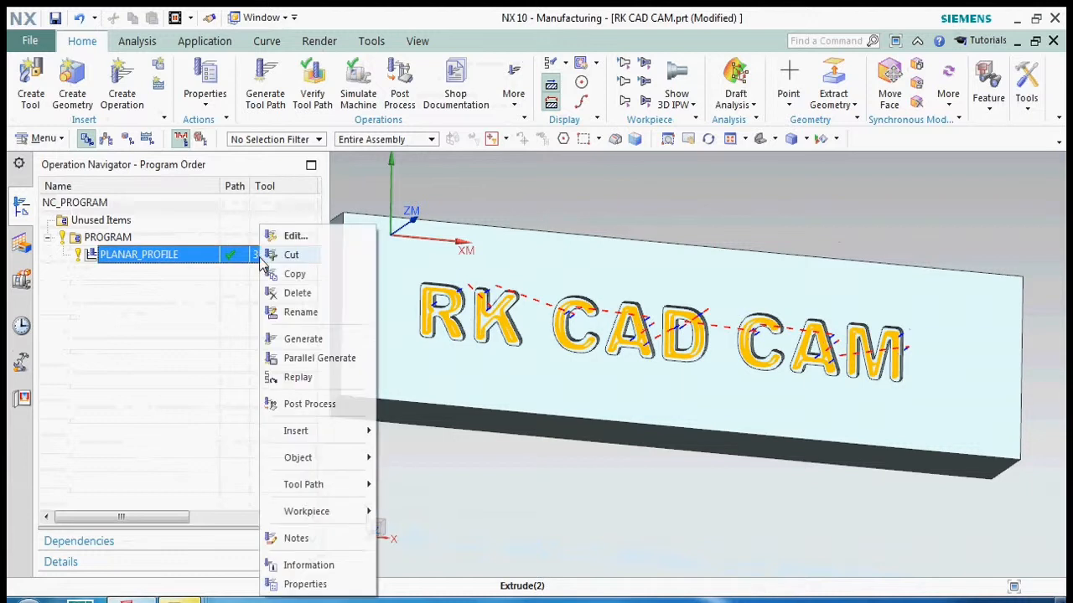
pyautogui.moveTo(299, 484)
pyautogui.click(411, 481)
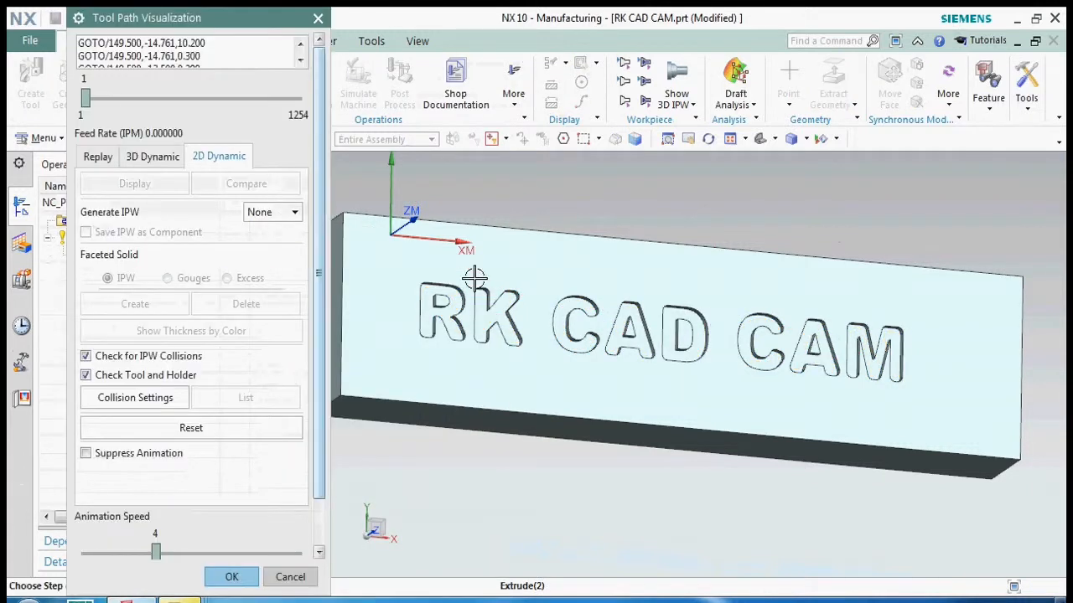
pyautogui.scroll(1, 477, 277)
pyautogui.scroll(-1, 692, 227)
pyautogui.scroll(2, 730, 211)
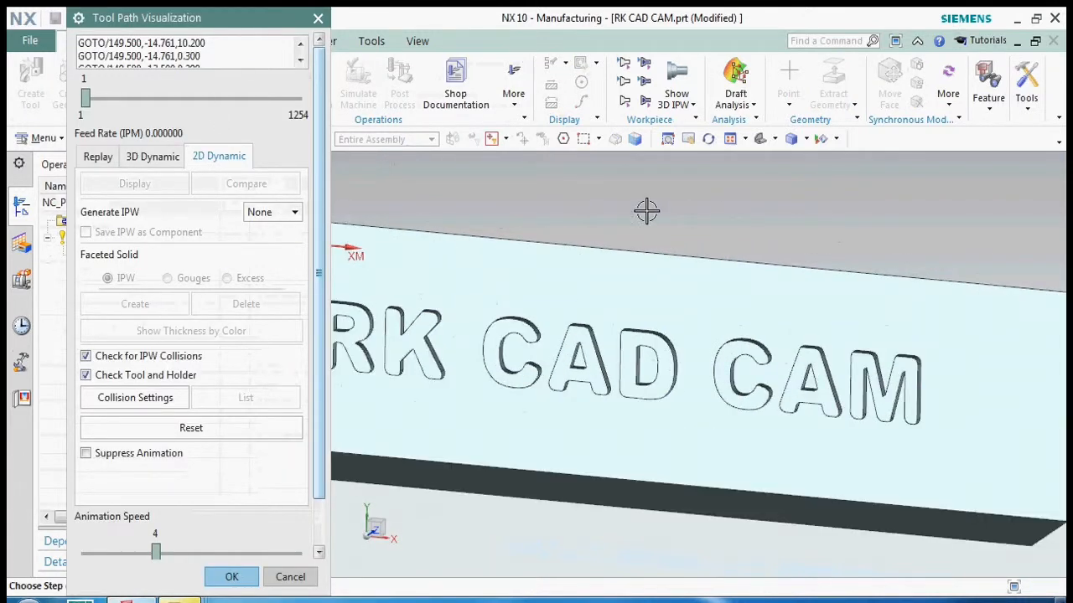
# Set the animation speed to 1 and play the 2D Dynamic machining simulation.
pyautogui.moveTo(193, 20); pyautogui.dragTo(109, 25)
pyautogui.scroll(-1, 627, 249)
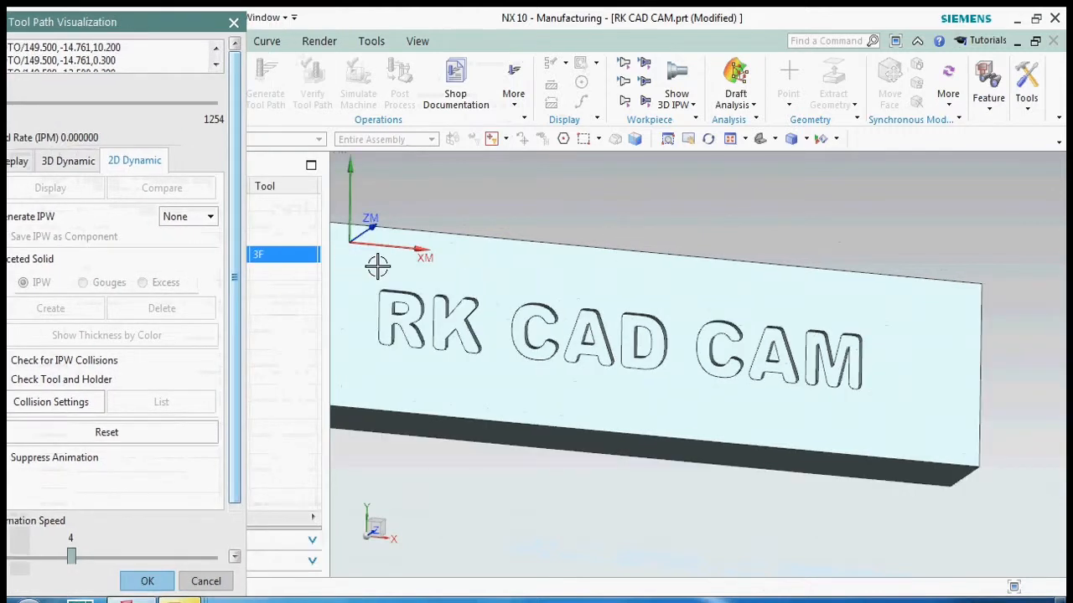
pyautogui.scroll(1, 358, 204)
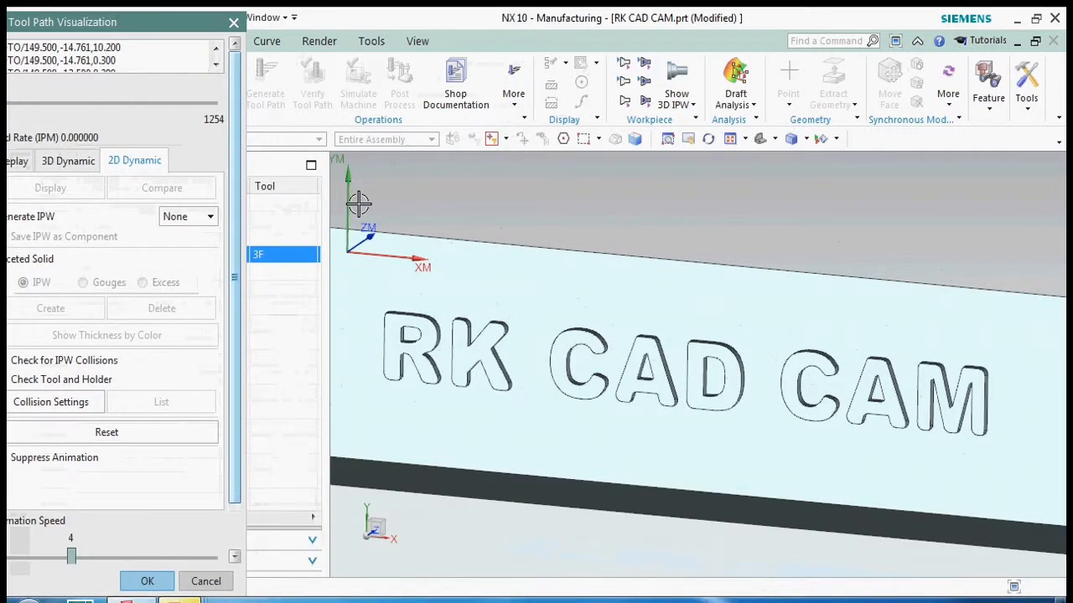
pyautogui.scroll(-2, 152, 481)
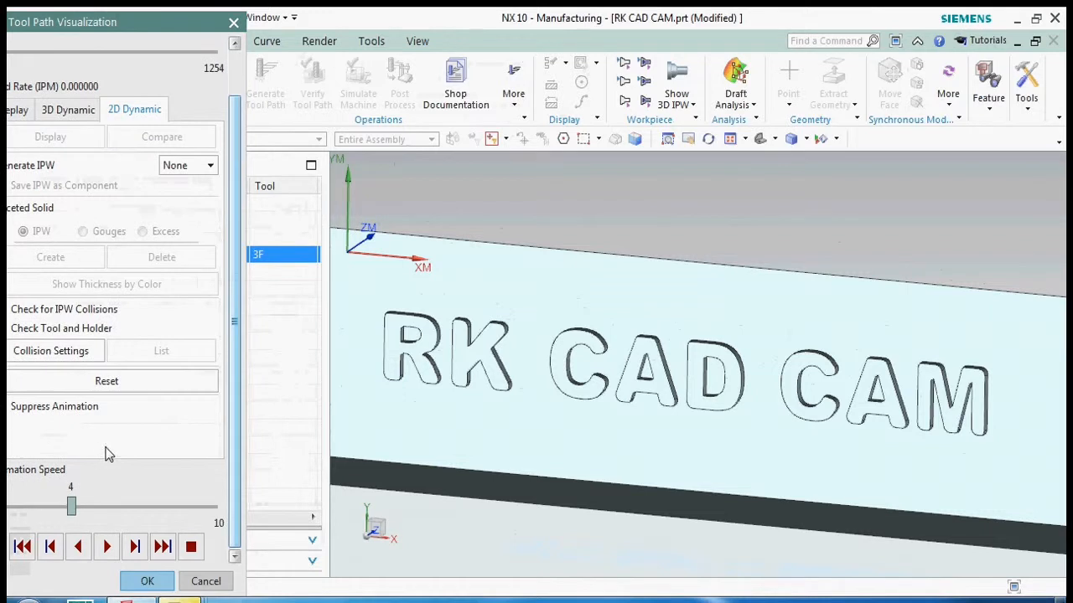
pyautogui.moveTo(73, 507); pyautogui.dragTo(8, 517)
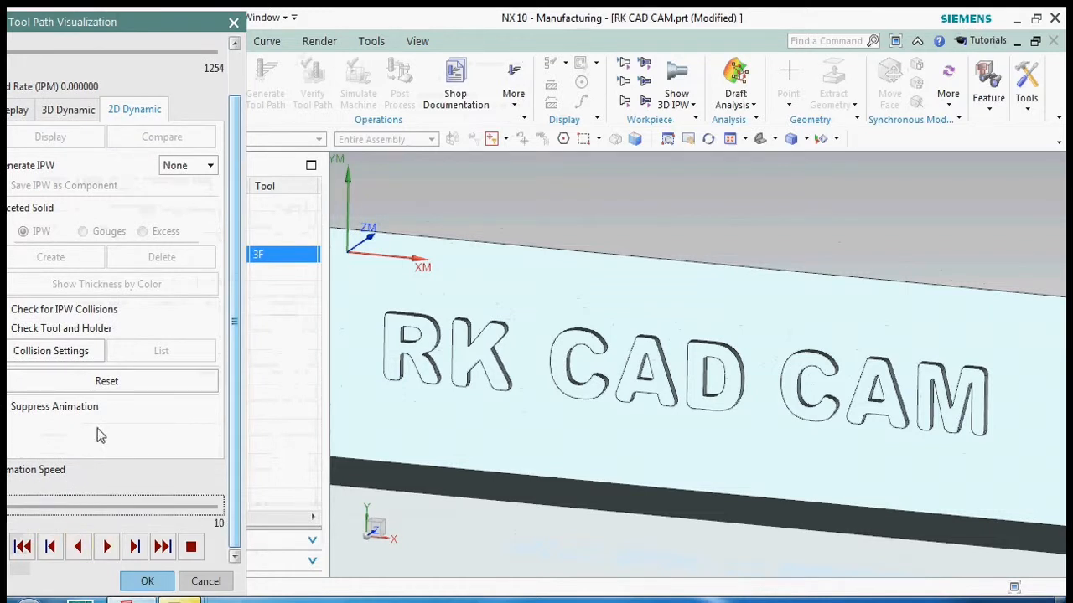
pyautogui.moveTo(84, 23); pyautogui.dragTo(138, 26)
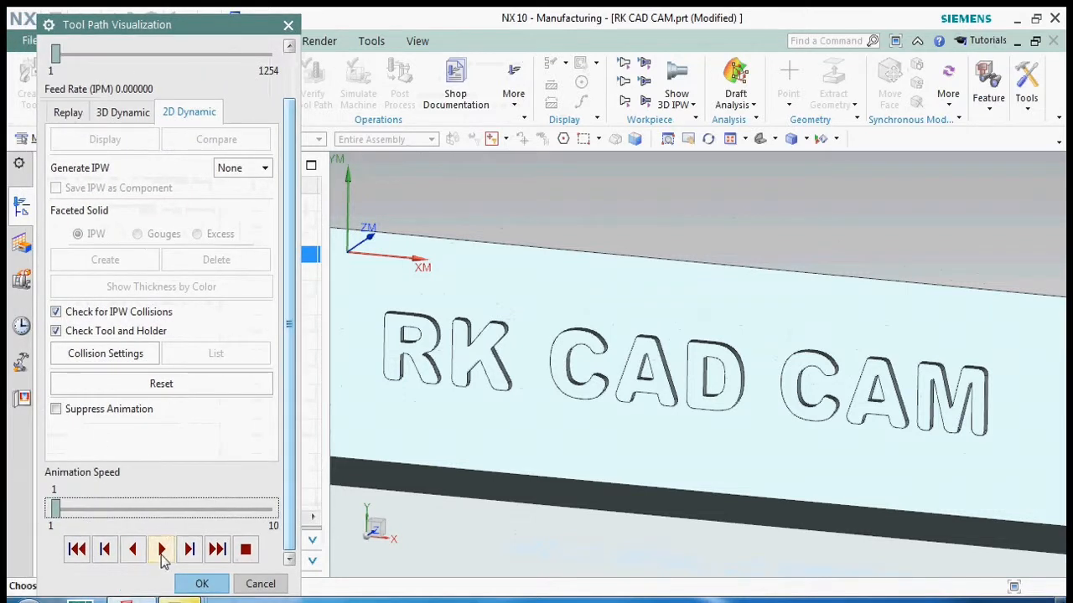
pyautogui.click(162, 552)
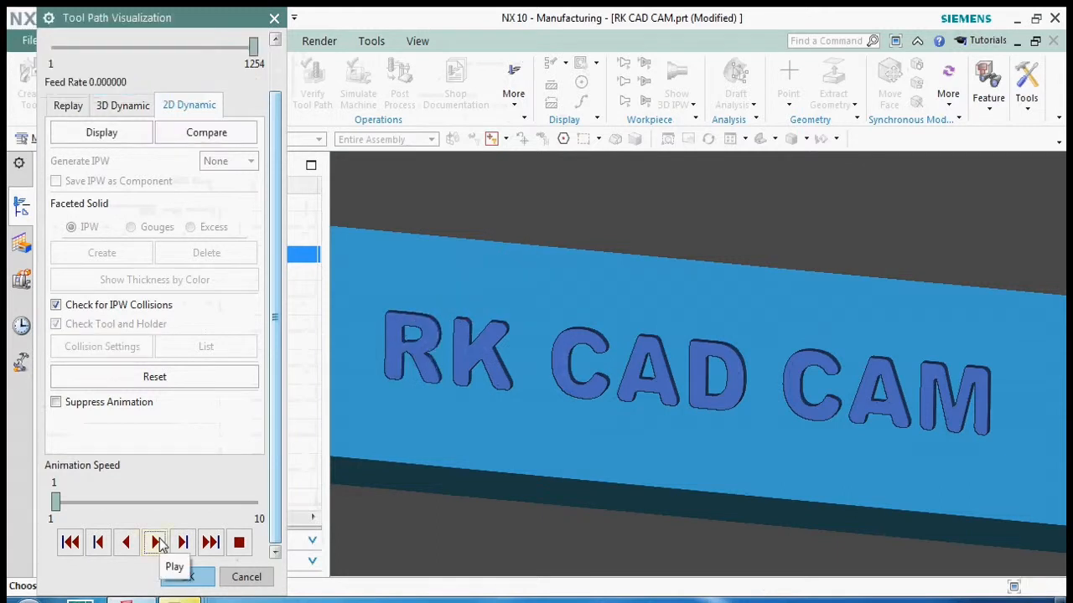
# Compare the simulated result with the design part, switch back to the machined display and close the verification.
pyautogui.click(209, 137)
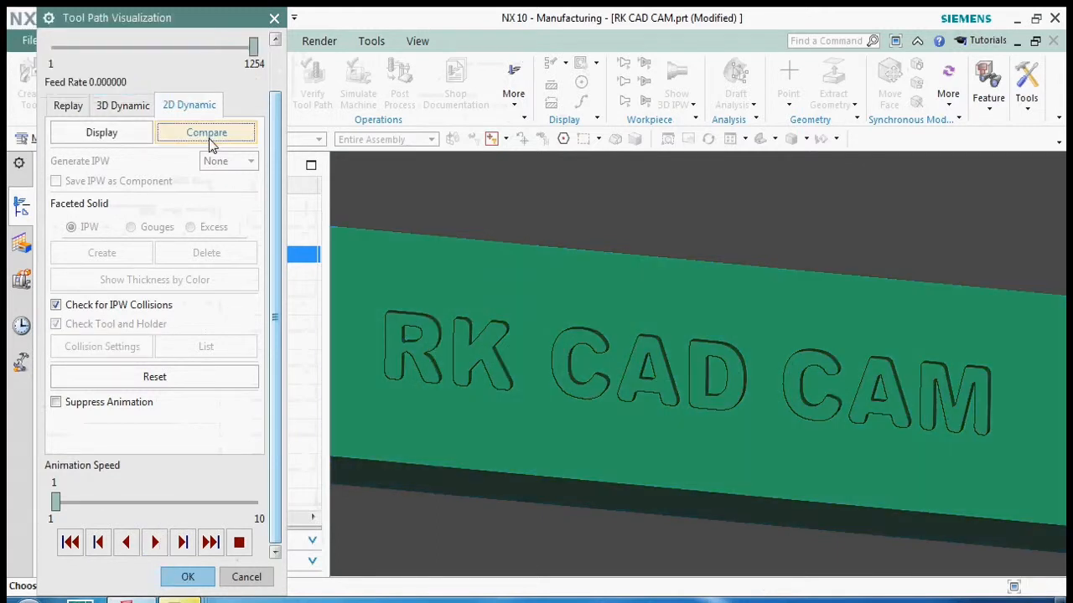
pyautogui.click(138, 136)
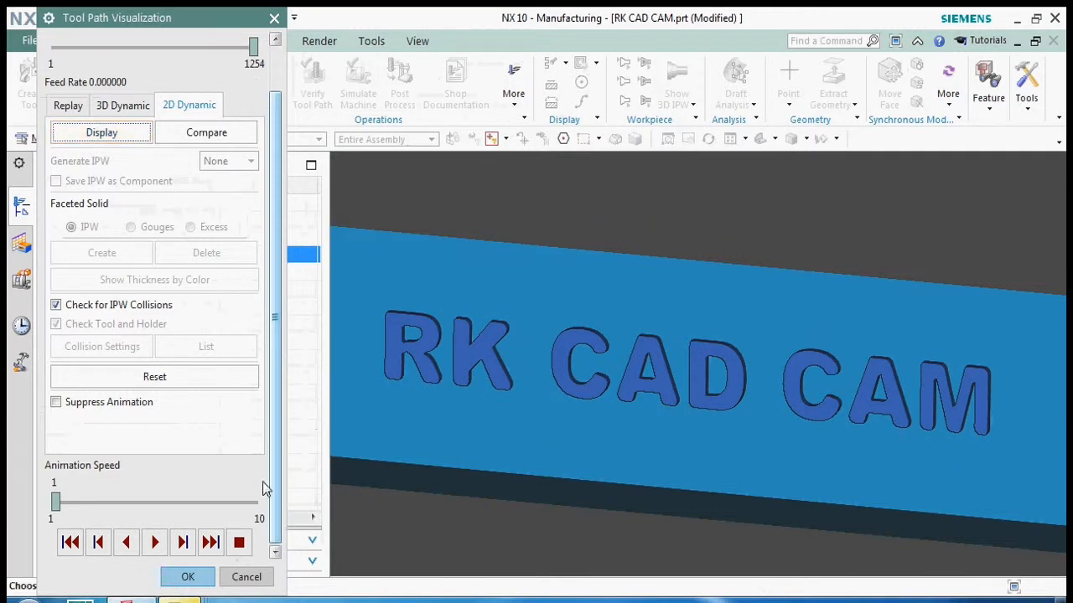
pyautogui.click(186, 576)
pyautogui.moveTo(587, 361); pyautogui.dragTo(592, 339, button='middle')
pyautogui.scroll(-3, 593, 339)
pyautogui.moveTo(539, 428); pyautogui.dragTo(520, 460, button='middle')
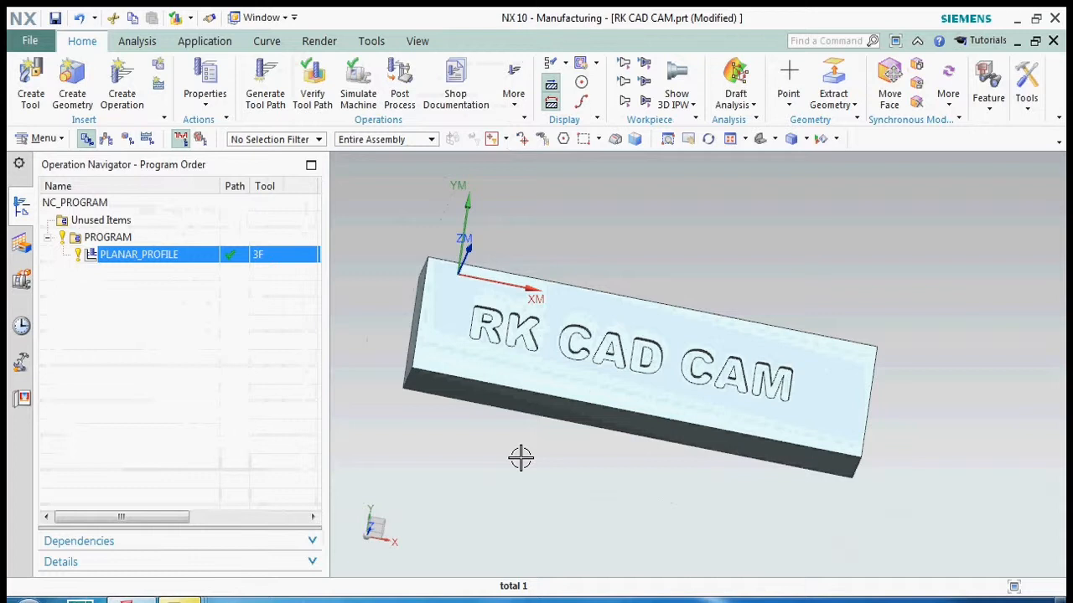
# Show the planar profile operation's tool path on the block and examine it from several angles.
pyautogui.click(207, 254)
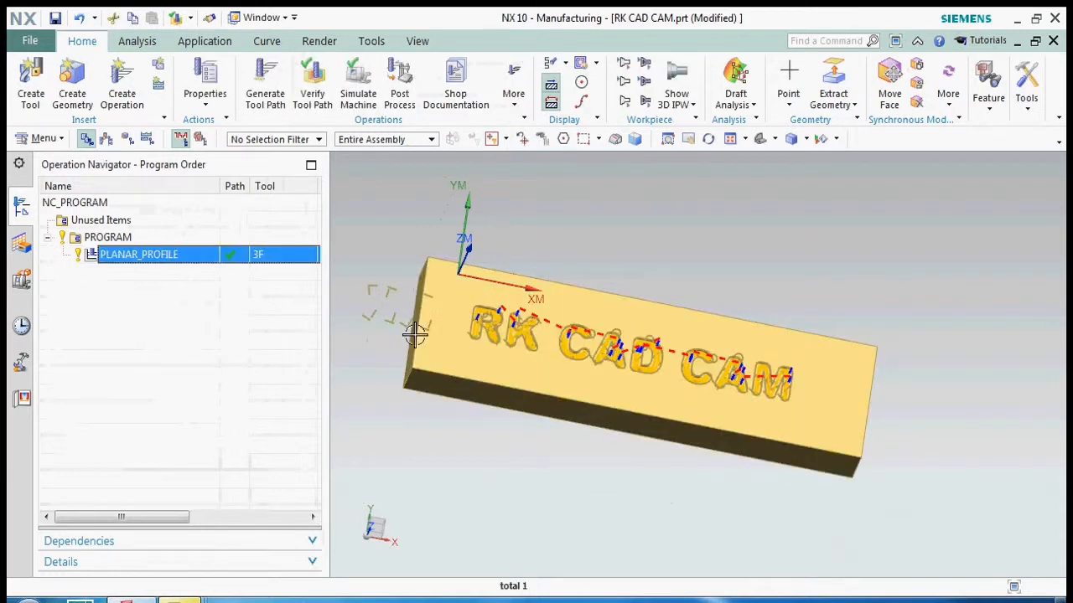
pyautogui.scroll(4, 463, 321)
pyautogui.scroll(-4, 417, 312)
pyautogui.scroll(5, 548, 345)
pyautogui.moveTo(549, 345)
pyautogui.mouseDown(button='middle')
pyautogui.moveTo(557, 301)
pyautogui.moveTo(565, 330)
pyautogui.mouseUp(button='middle')
pyautogui.scroll(-3, 565, 330)
pyautogui.click(567, 236)
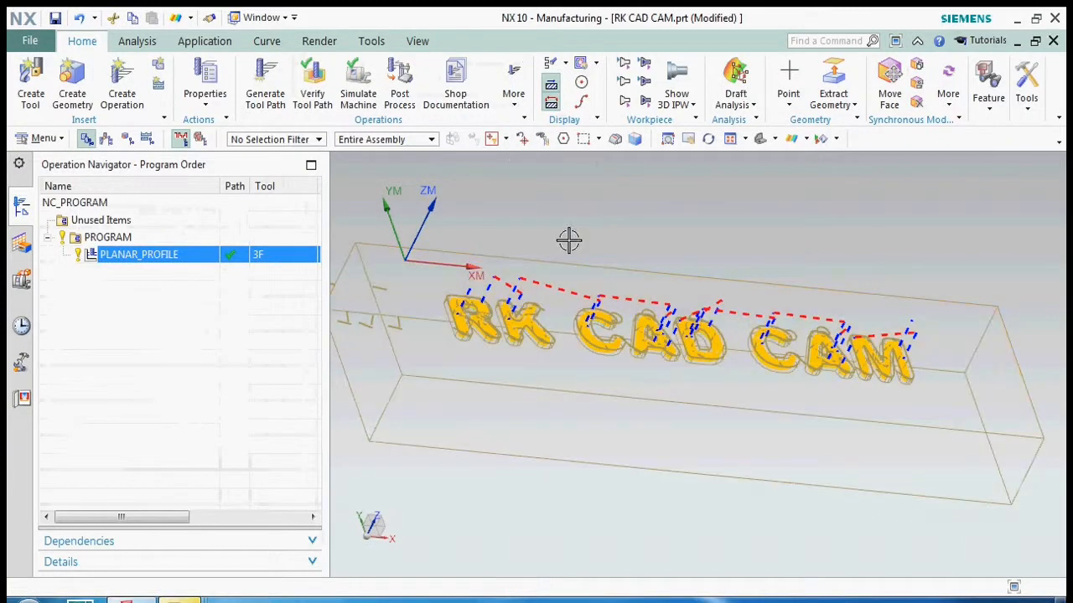
pyautogui.scroll(2, 695, 377)
pyautogui.moveTo(695, 377); pyautogui.dragTo(675, 367, button='middle')
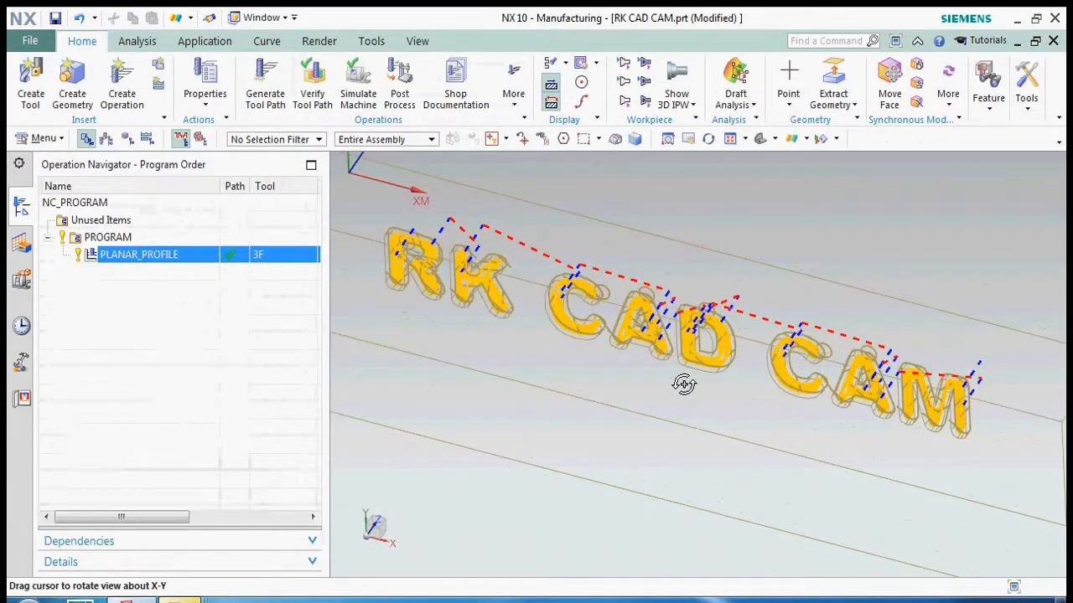
pyautogui.scroll(-2, 684, 384)
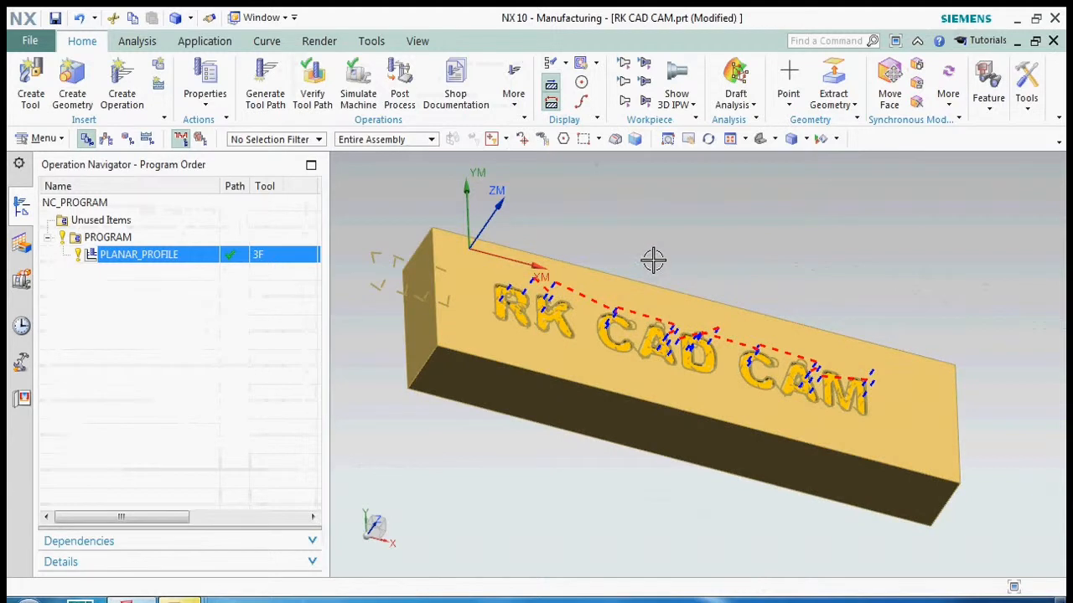
pyautogui.click(234, 345)
pyautogui.scroll(2, 495, 336)
pyautogui.scroll(-2, 523, 343)
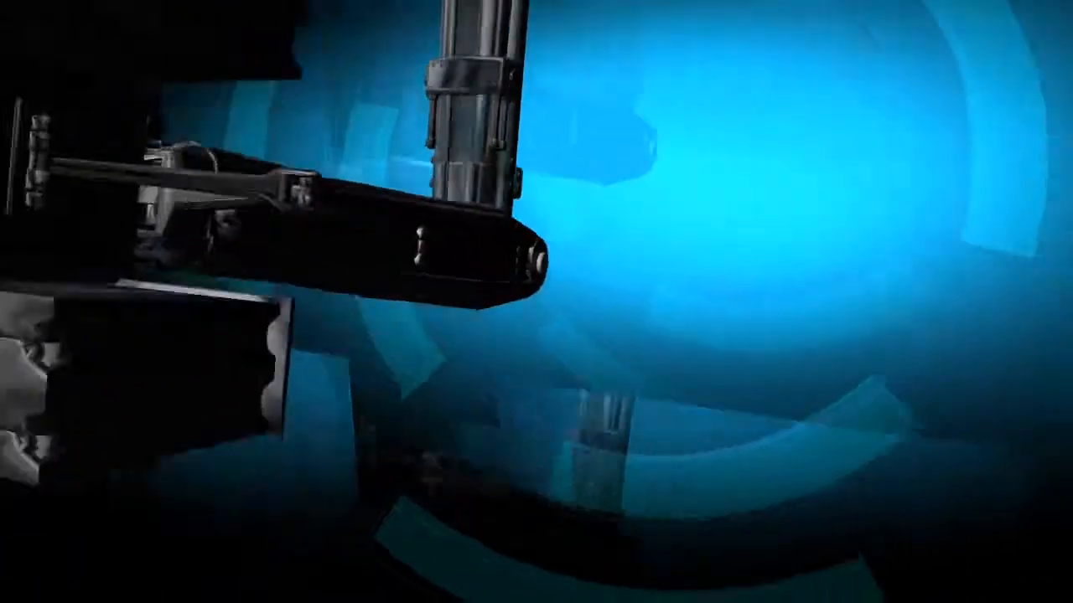